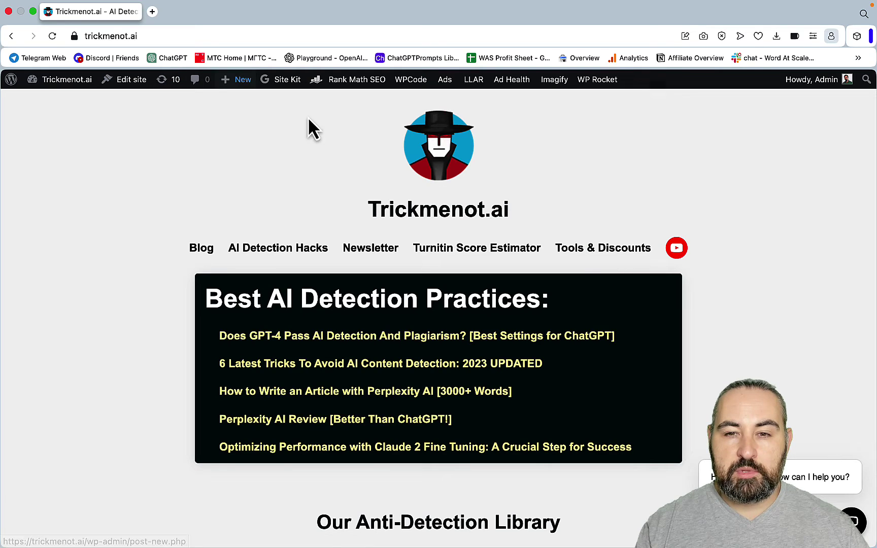
# Open Tools & Discounts and browse the coupon table and beginner and intermediate stacks, ending on Beginner Tools Stack – Under 100$.
pyautogui.click(578, 249)
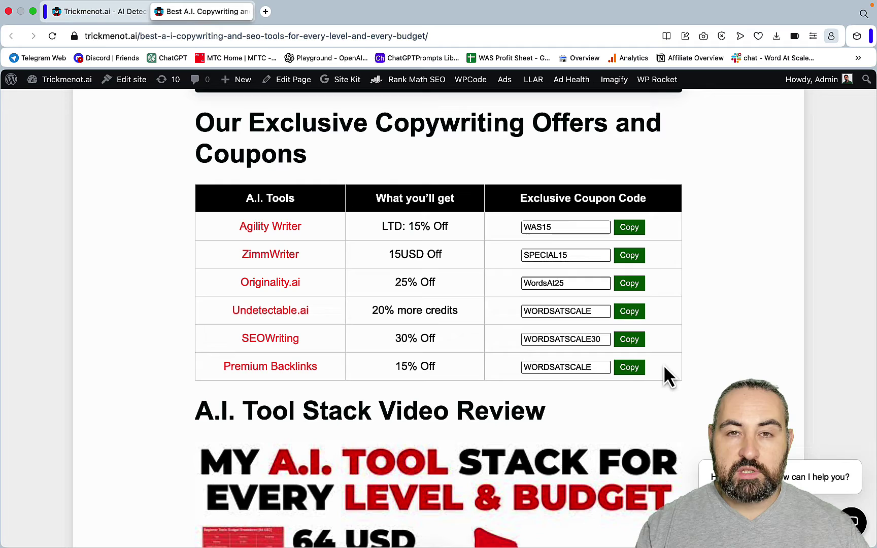
pyautogui.scroll(-15, 691, 317)
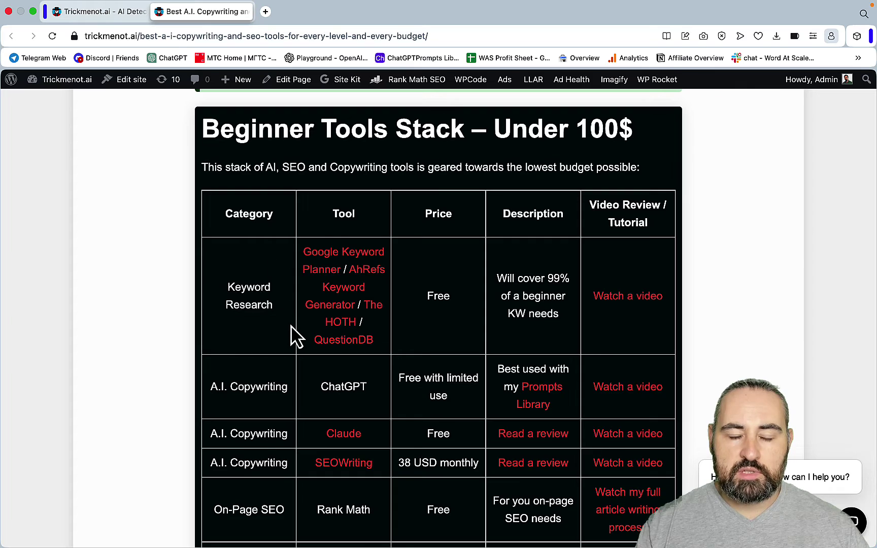
pyautogui.scroll(-3, 295, 336)
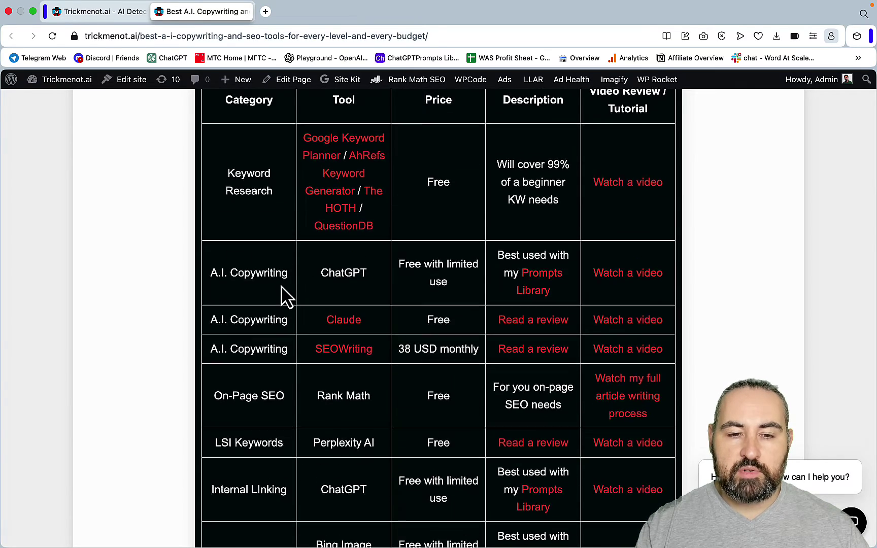
pyautogui.scroll(-2, 287, 298)
pyautogui.scroll(-2, 304, 350)
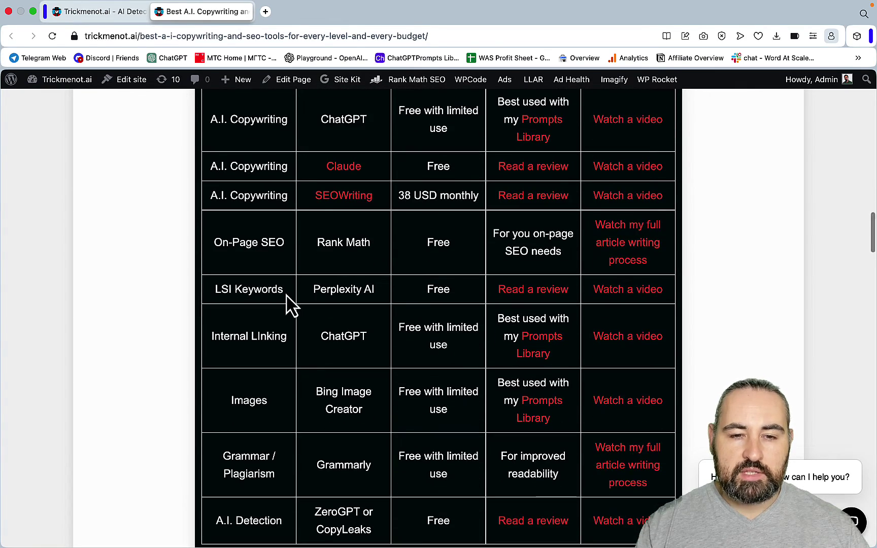
pyautogui.scroll(-2, 287, 386)
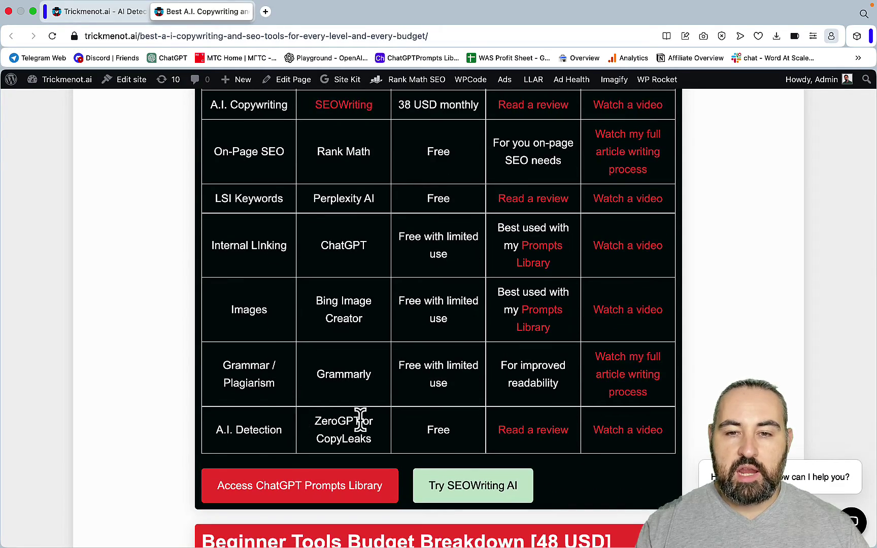
pyautogui.scroll(10, 360, 420)
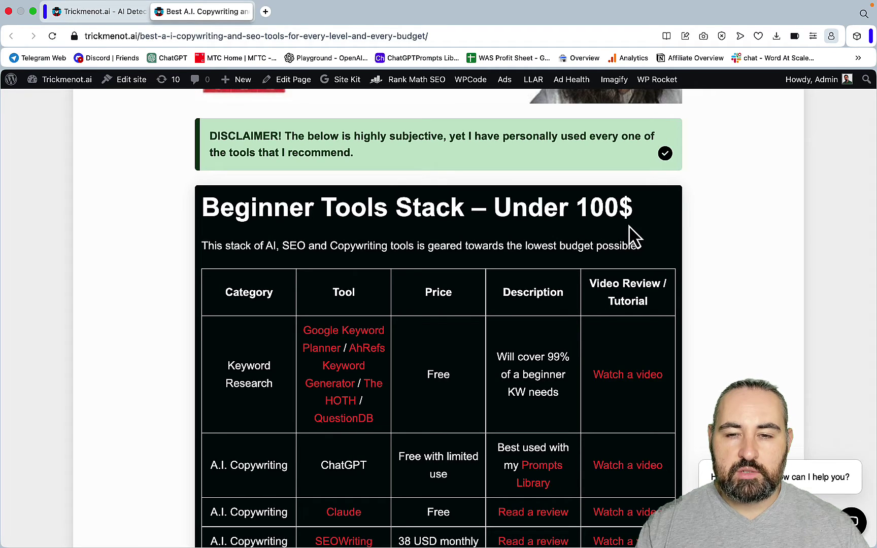
pyautogui.scroll(-20, 639, 264)
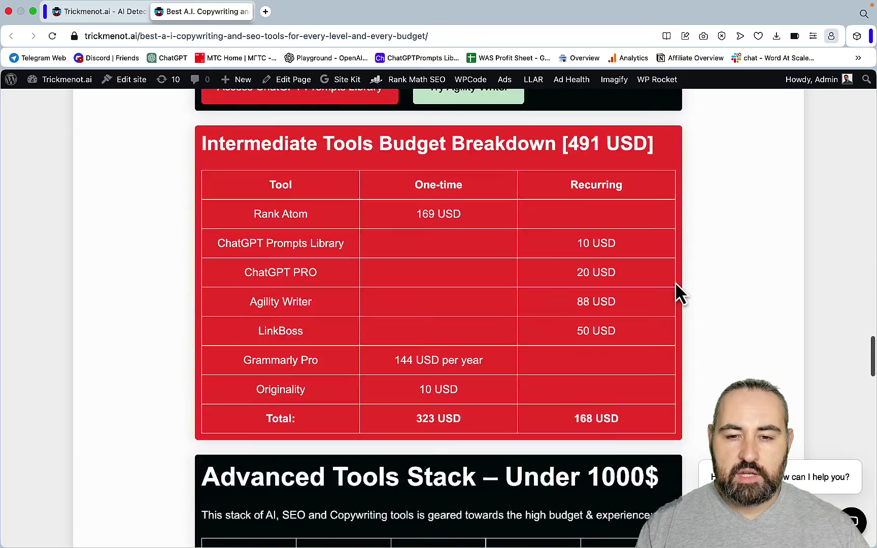
pyautogui.scroll(-3, 675, 284)
pyautogui.scroll(20, 675, 284)
pyautogui.scroll(-1, 675, 285)
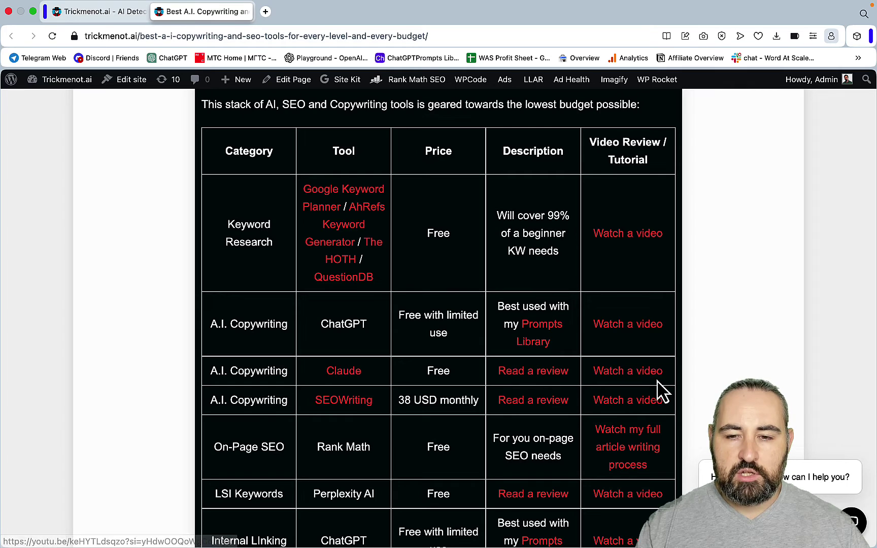
pyautogui.scroll(3, 612, 213)
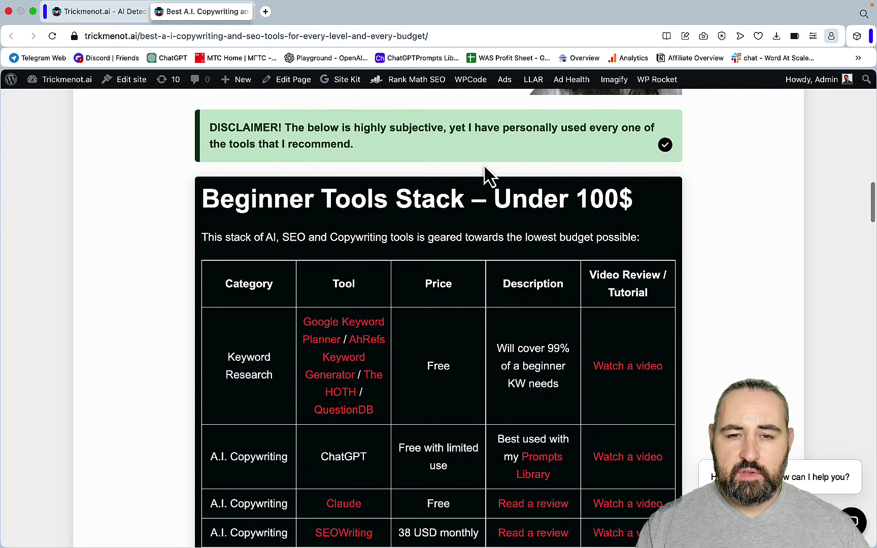
pyautogui.scroll(-3, 651, 343)
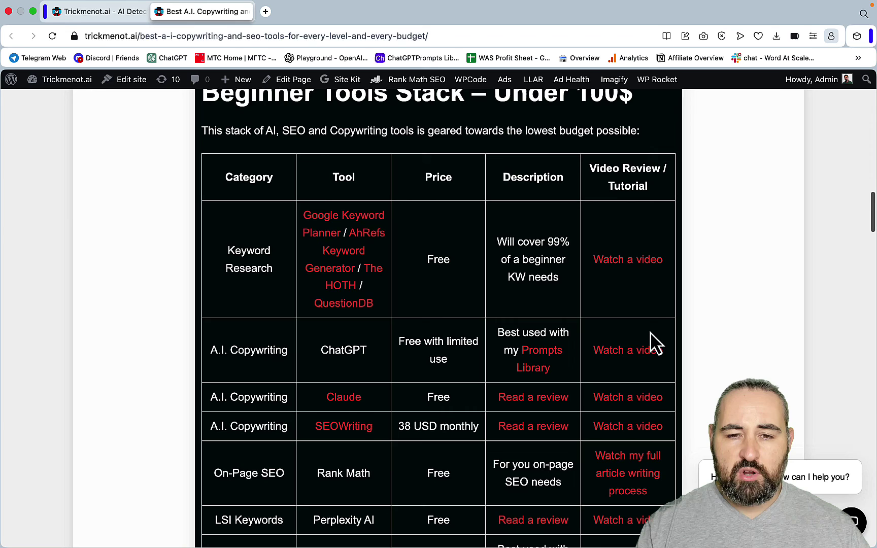
pyautogui.scroll(-2, 477, 330)
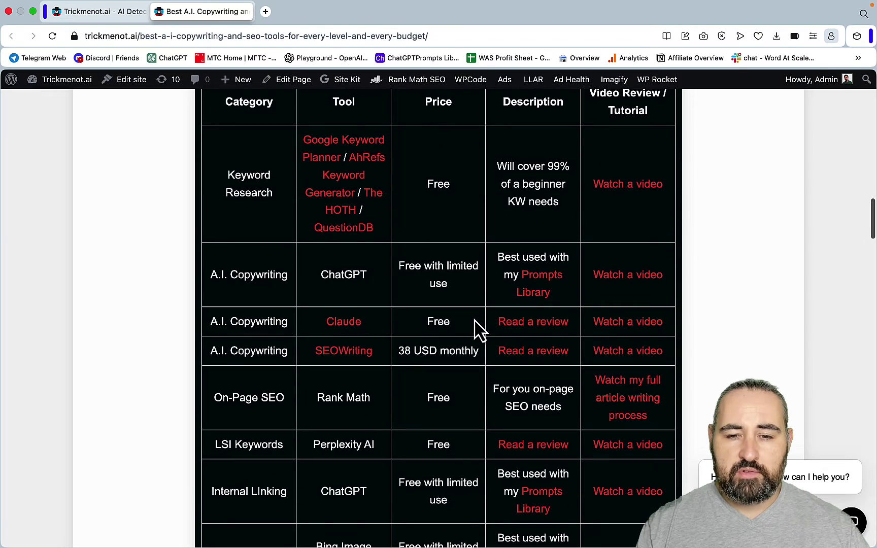
pyautogui.scroll(-2, 479, 331)
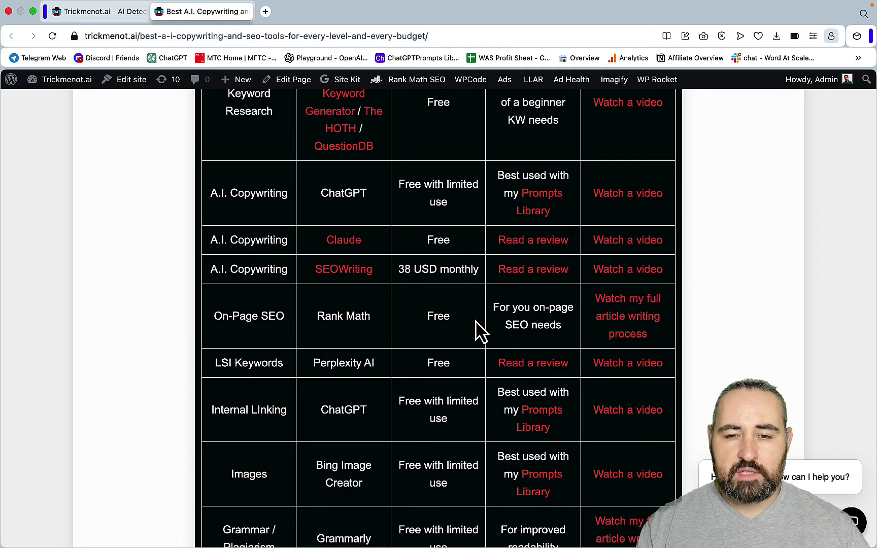
pyautogui.scroll(5, 479, 331)
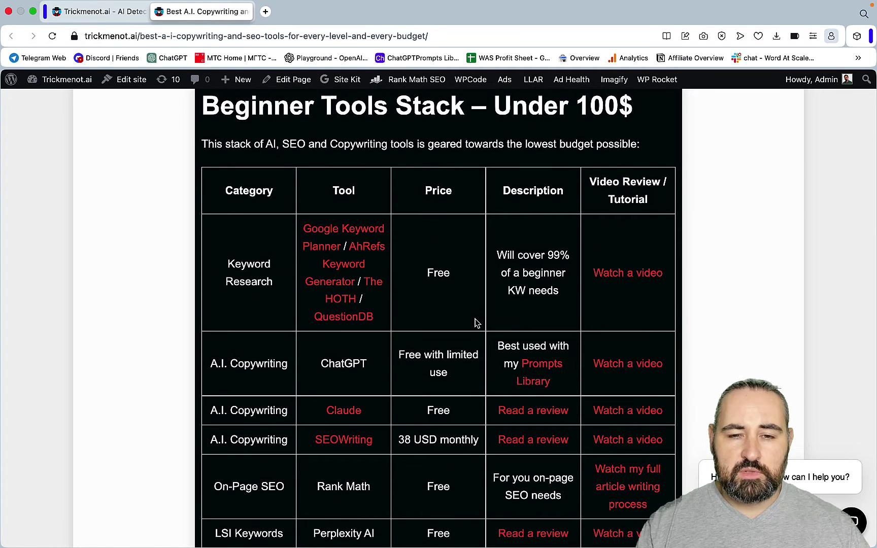
pyautogui.scroll(1, 385, 328)
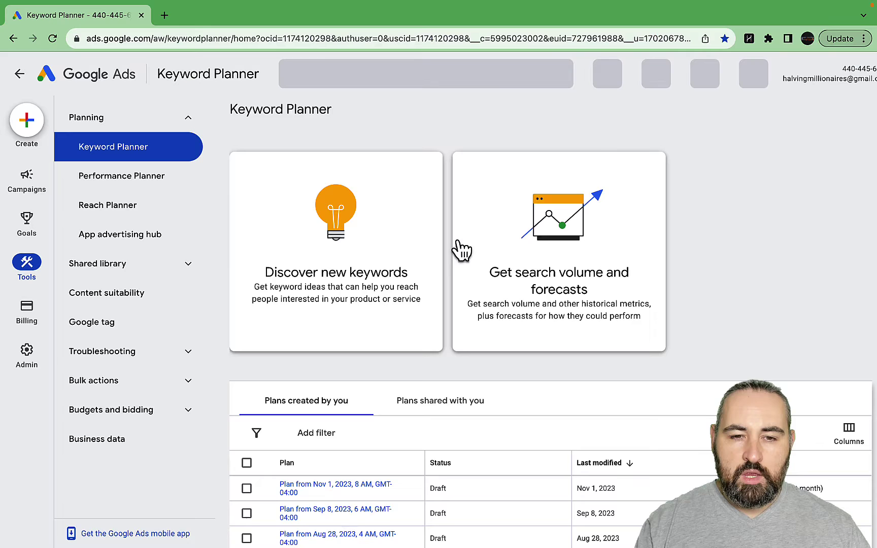
pyautogui.click(376, 251)
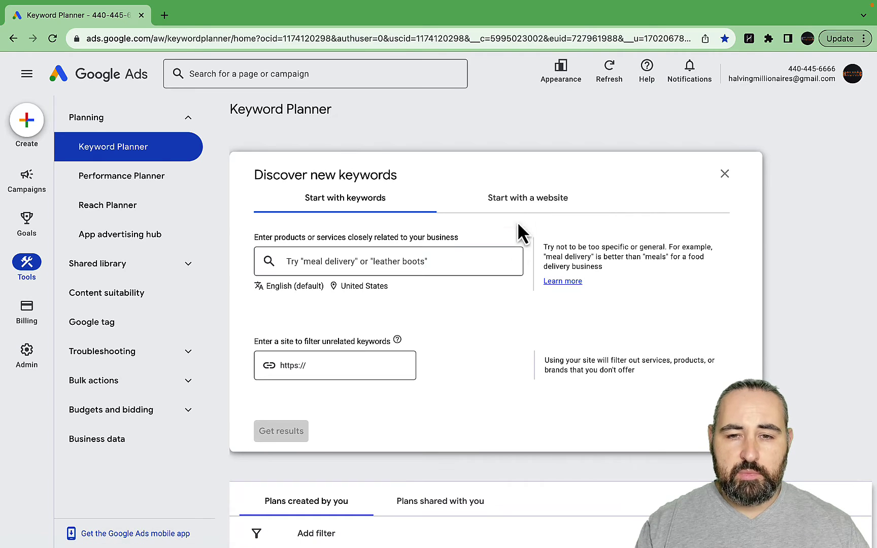
pyautogui.click(521, 203)
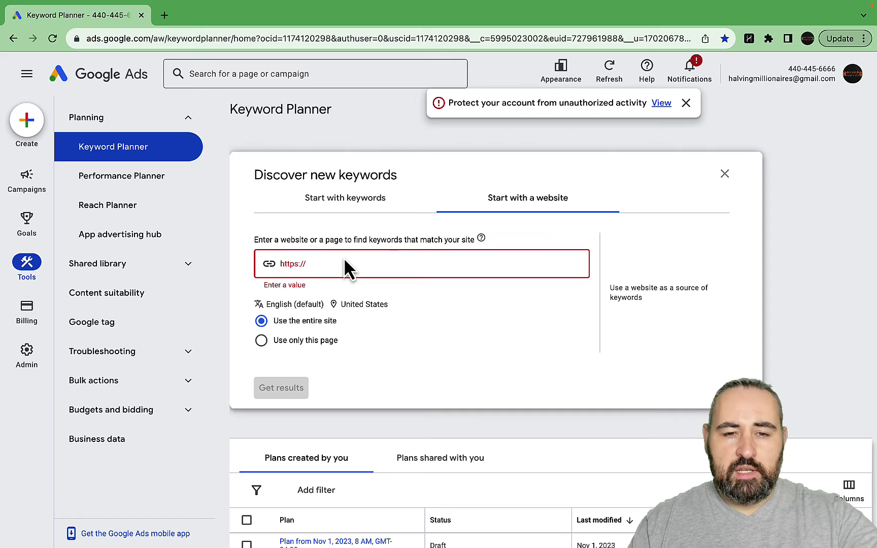
pyautogui.write('https://s')
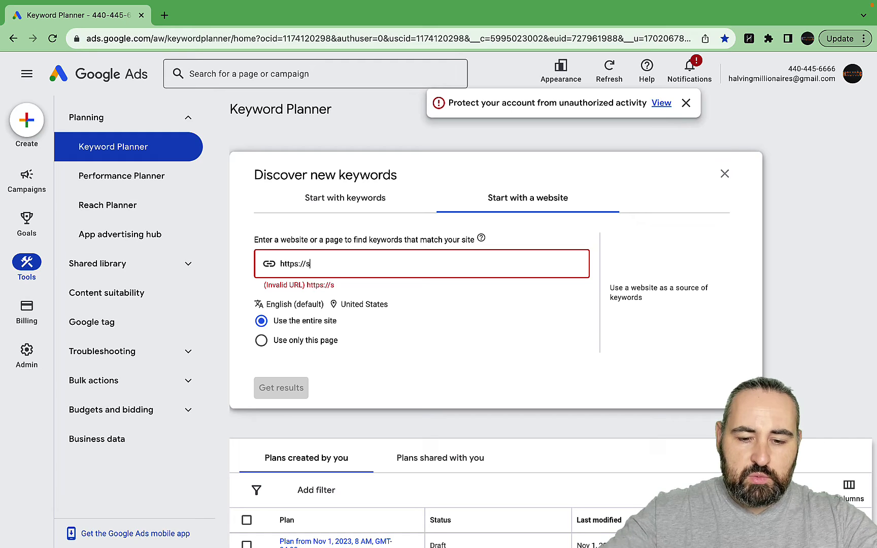
pyautogui.write('afefor')
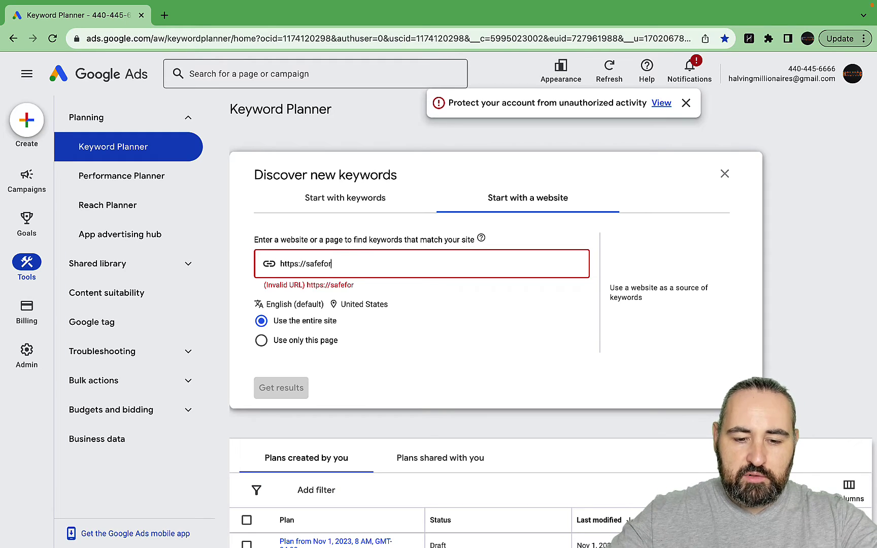
pyautogui.write('dog.com')
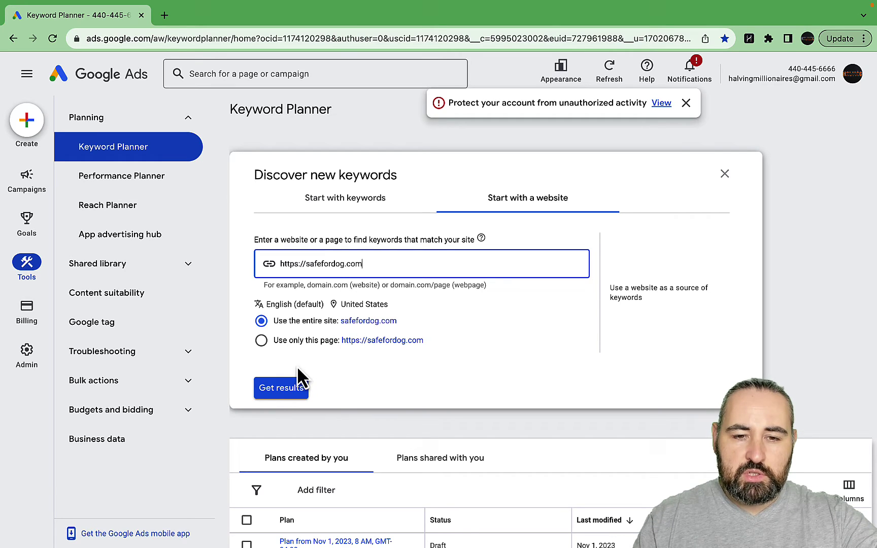
pyautogui.click(287, 396)
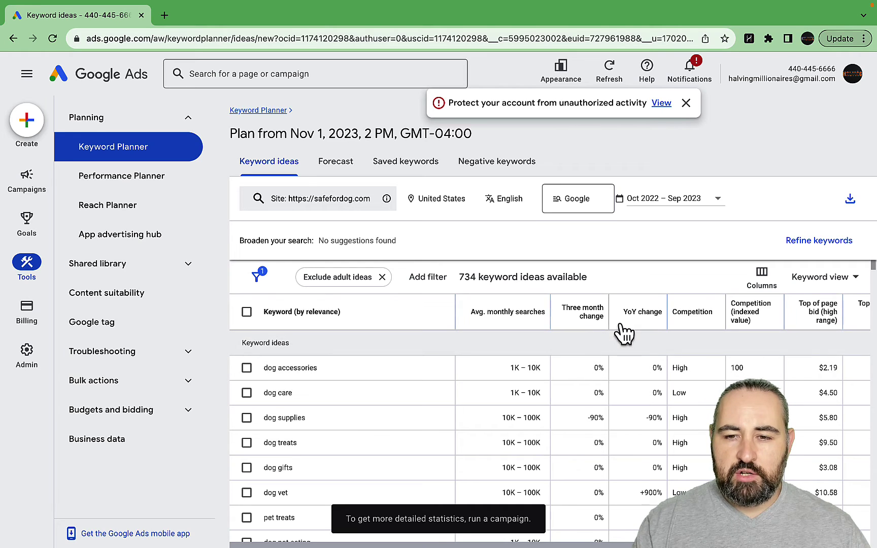
pyautogui.hscroll(2, 681, 400)
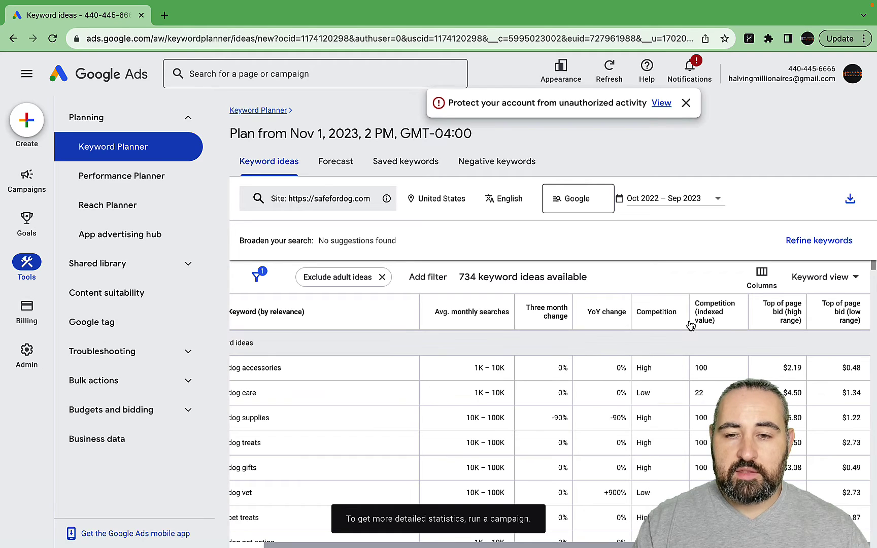
pyautogui.click(686, 103)
pyautogui.moveTo(520, 317)
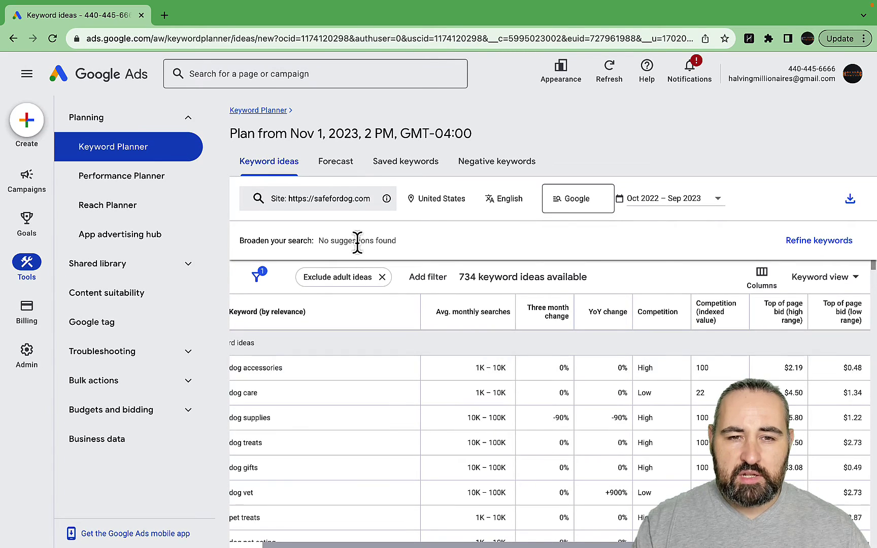
# Start a new keyword discovery search for 'why does my wife' from the Keyword Planner home page.
pyautogui.click(13, 39)
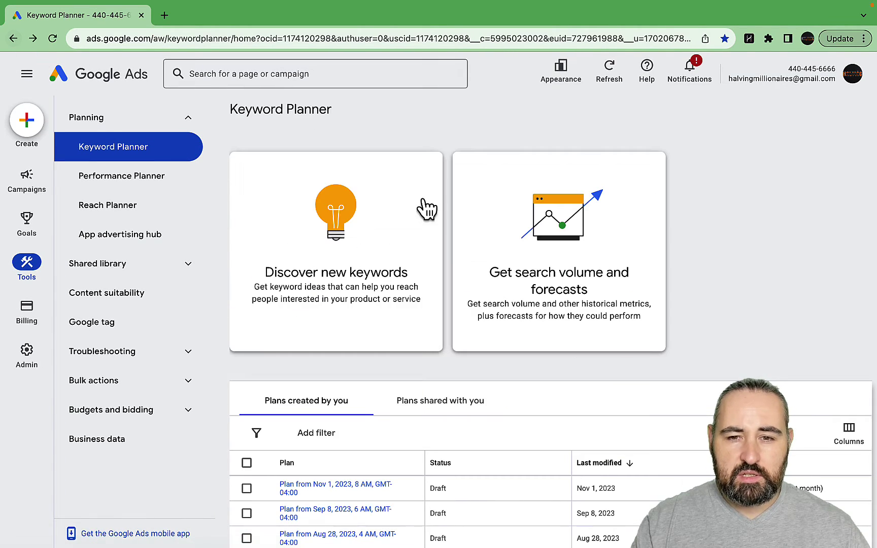
pyautogui.click(333, 245)
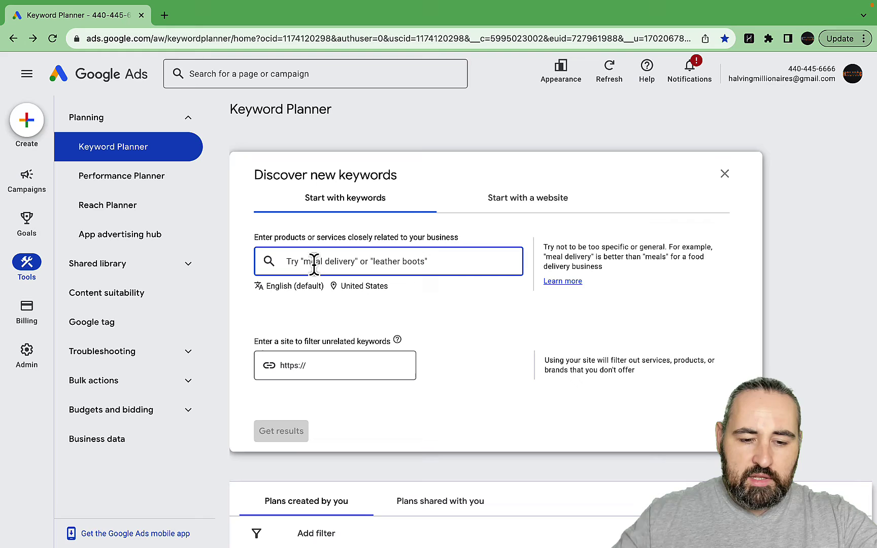
pyautogui.write('wha')
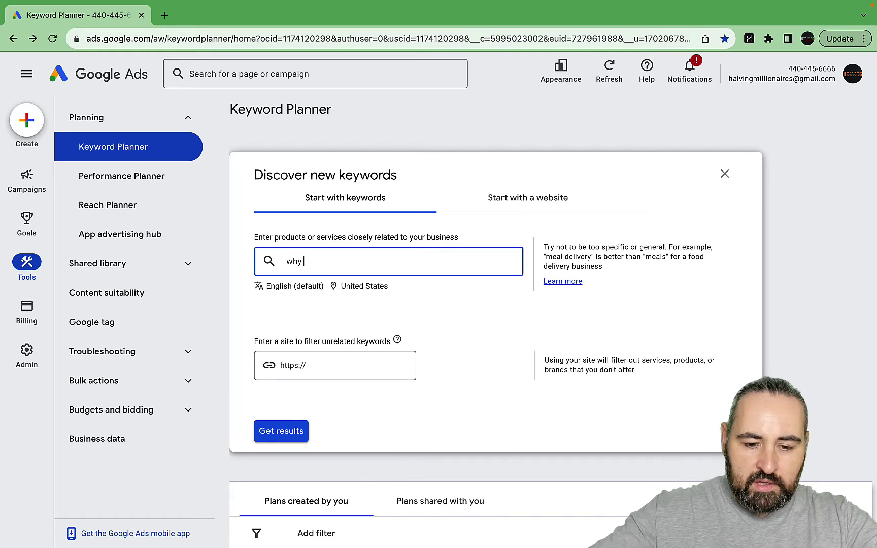
pyautogui.write(' does my wife')
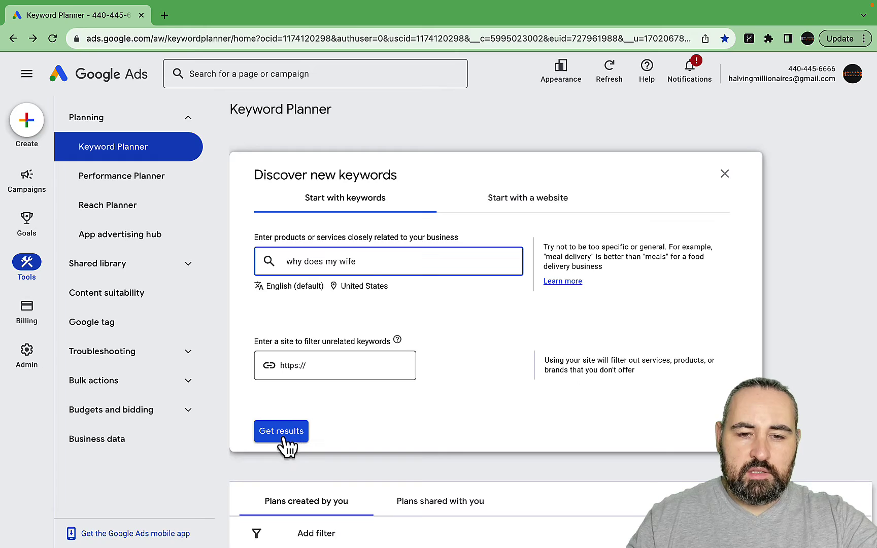
pyautogui.click(282, 432)
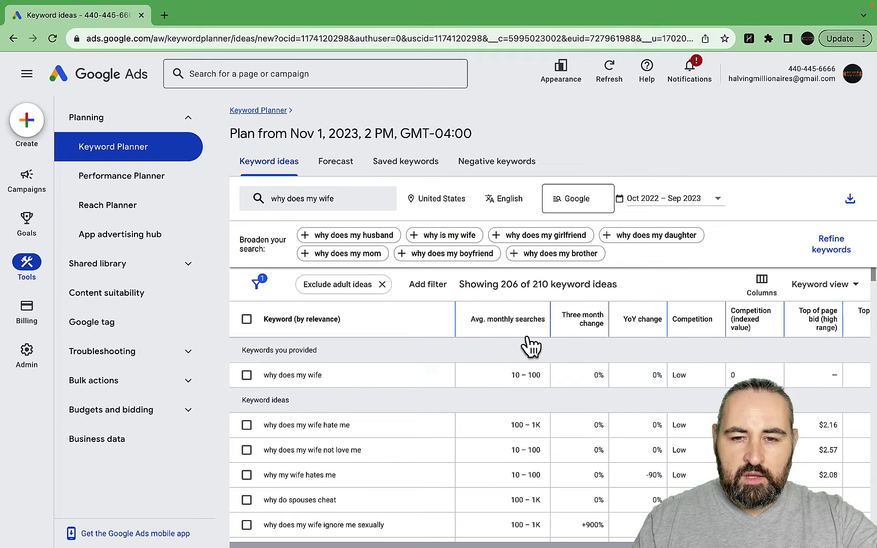
# Scroll through the 206 keyword ideas and select the Broaden your search label.
pyautogui.scroll(-3, 544, 336)
pyautogui.scroll(2, 546, 337)
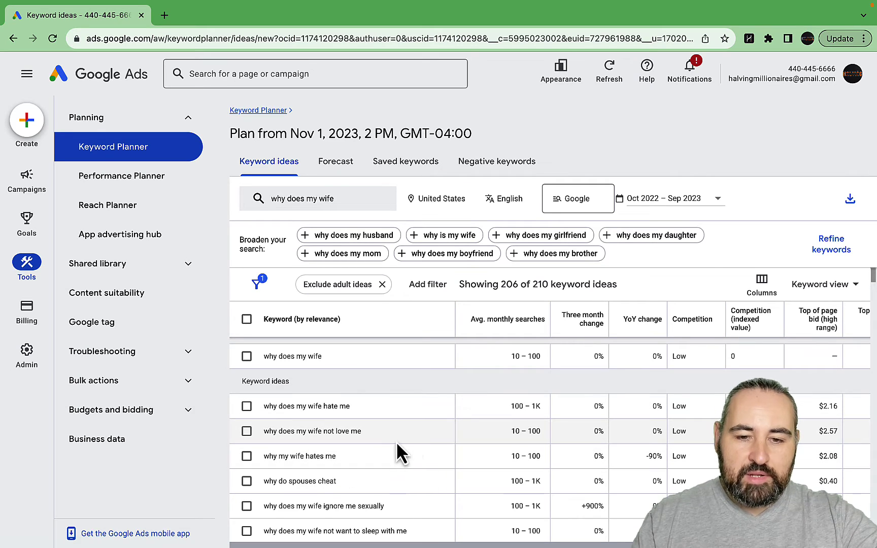
pyautogui.scroll(-3, 414, 443)
pyautogui.scroll(-3, 414, 441)
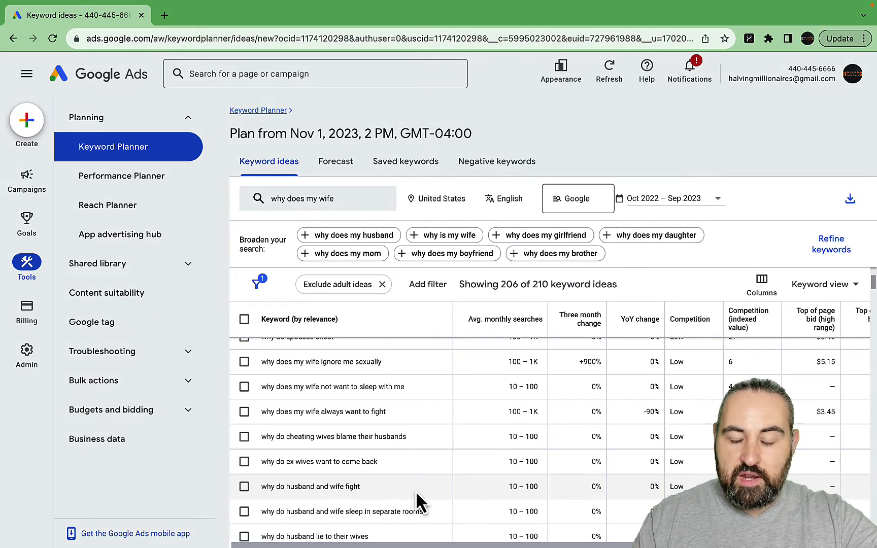
pyautogui.scroll(-15, 462, 484)
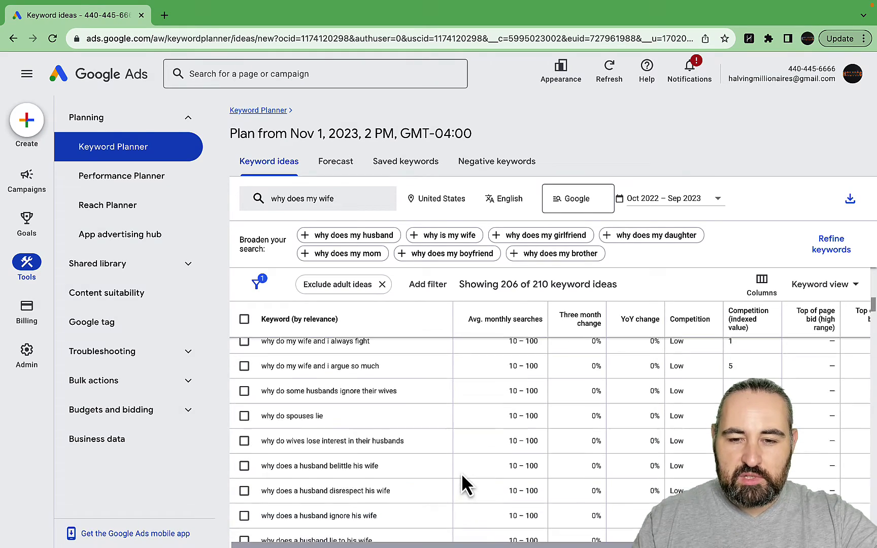
pyautogui.scroll(20, 464, 484)
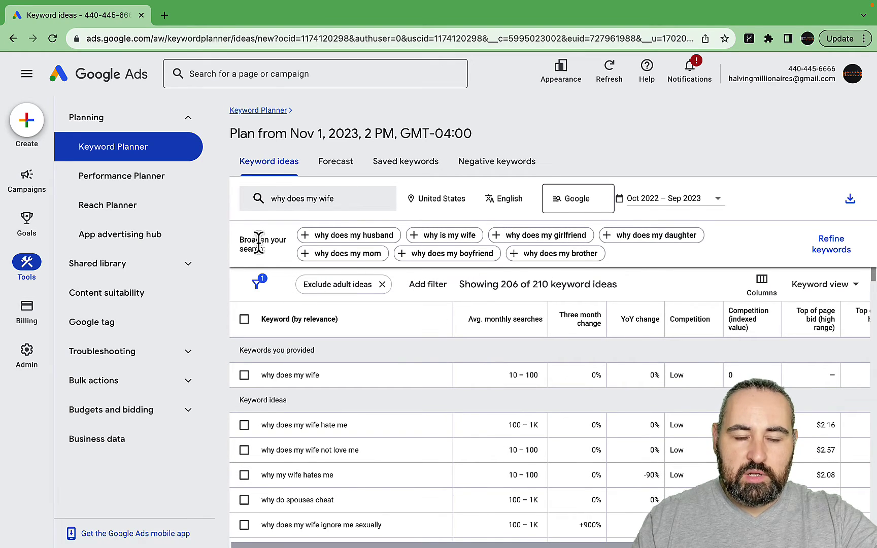
pyautogui.tripleClick(242, 240)
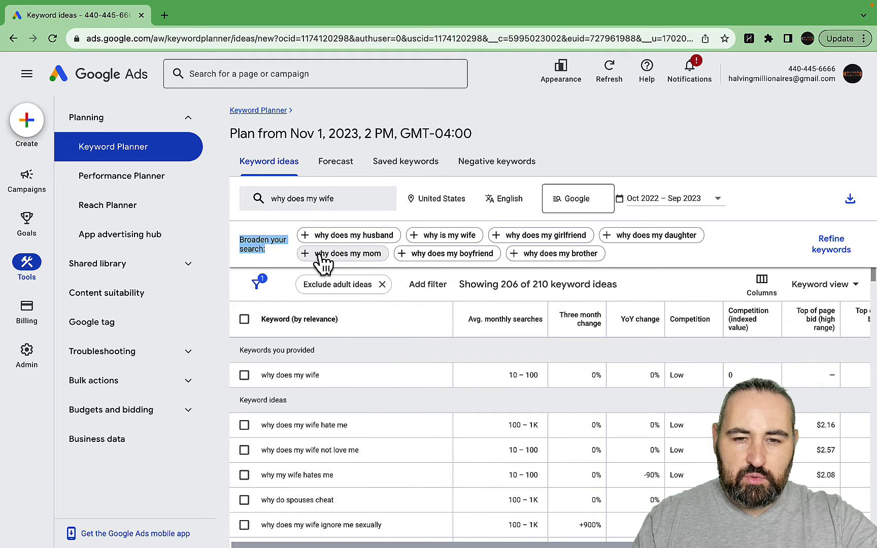
# Add 'why does my husband' as a second seed keyword and reload ideas, showing 717 of 738.
pyautogui.click(339, 237)
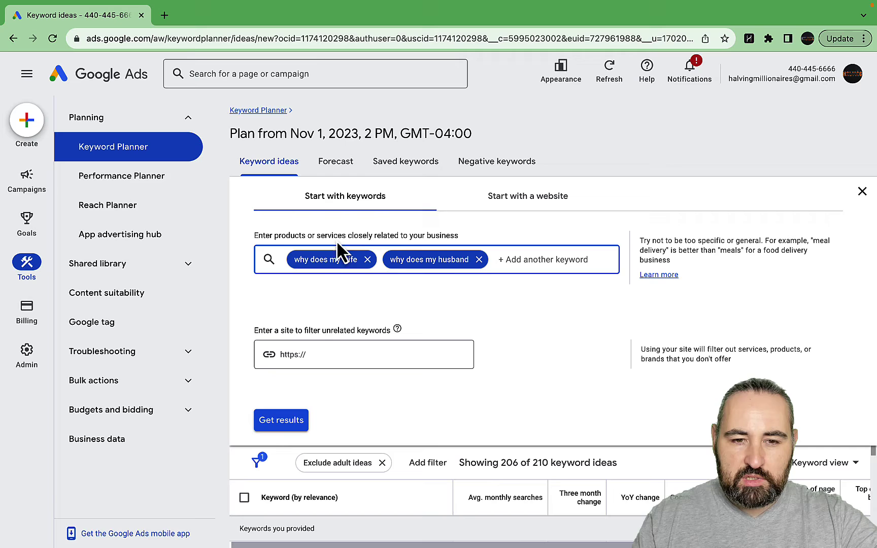
pyautogui.click(296, 419)
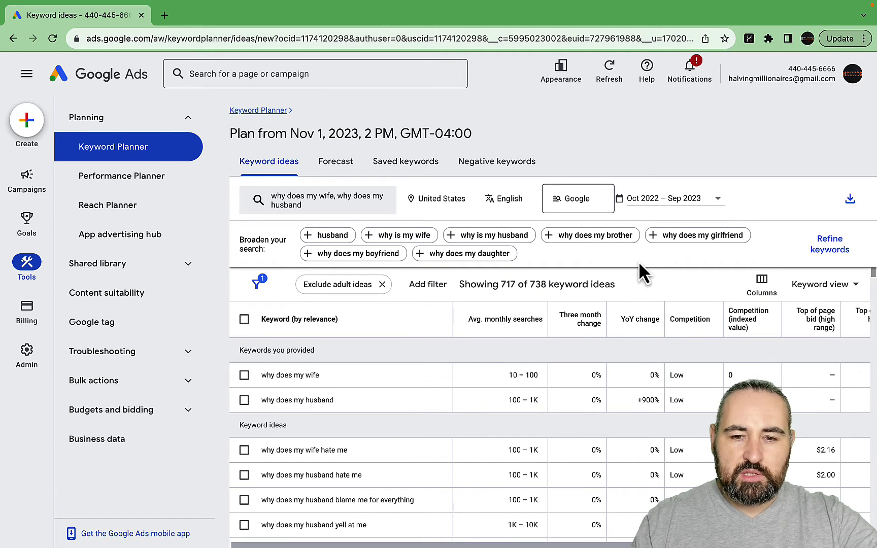
pyautogui.moveTo(512, 537)
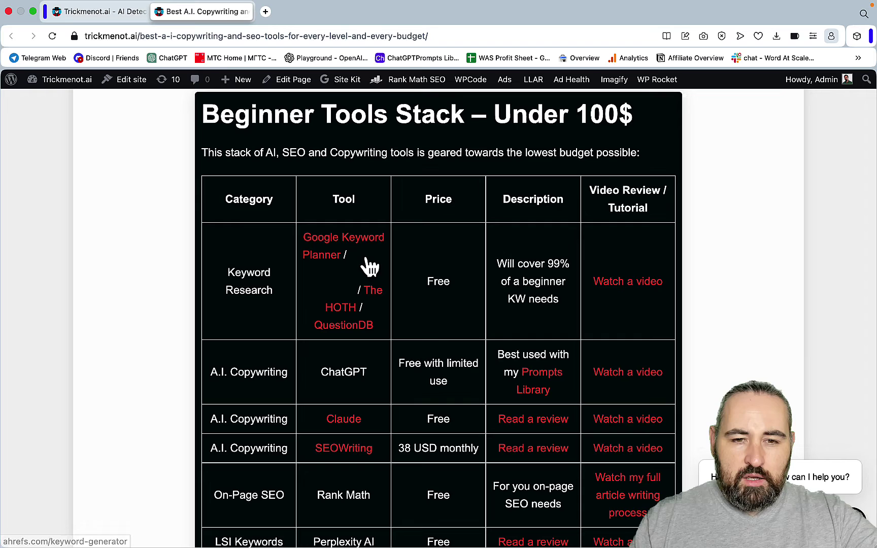
# Search 'can dogs' in Ahrefs' Free Keyword Generator, returning 40,241 keyword ideas.
pyautogui.click(365, 260)
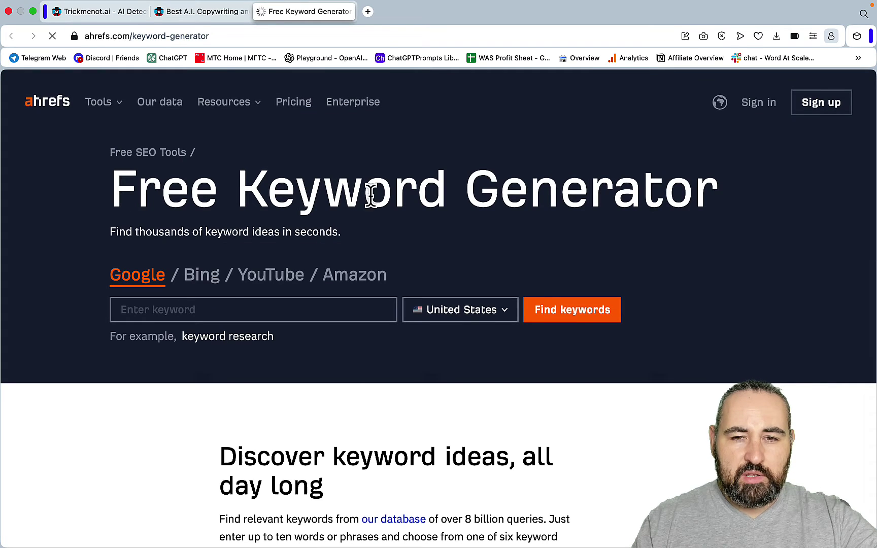
pyautogui.click(184, 309)
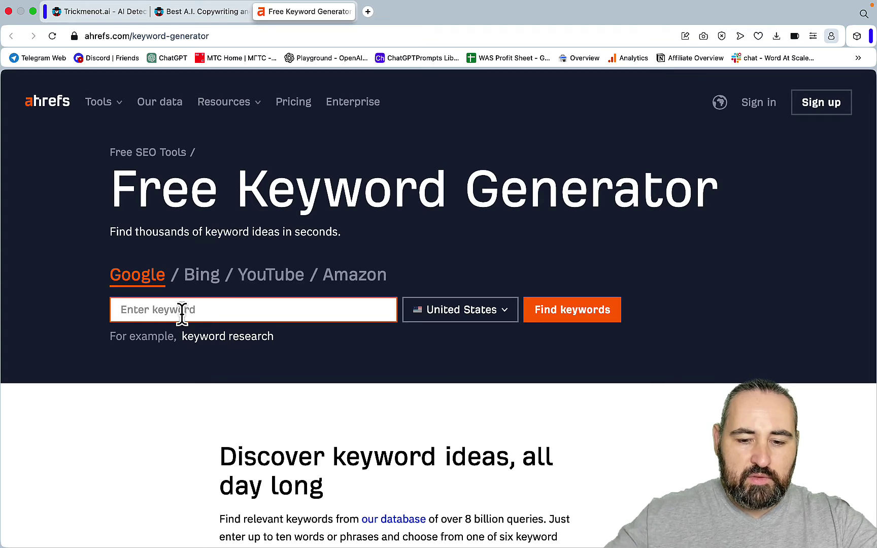
pyautogui.write('can dogs')
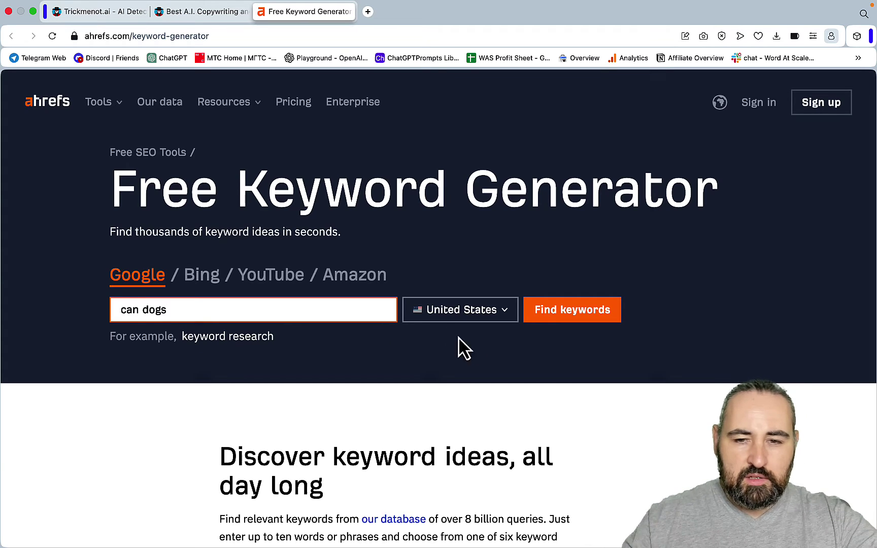
pyautogui.click(561, 319)
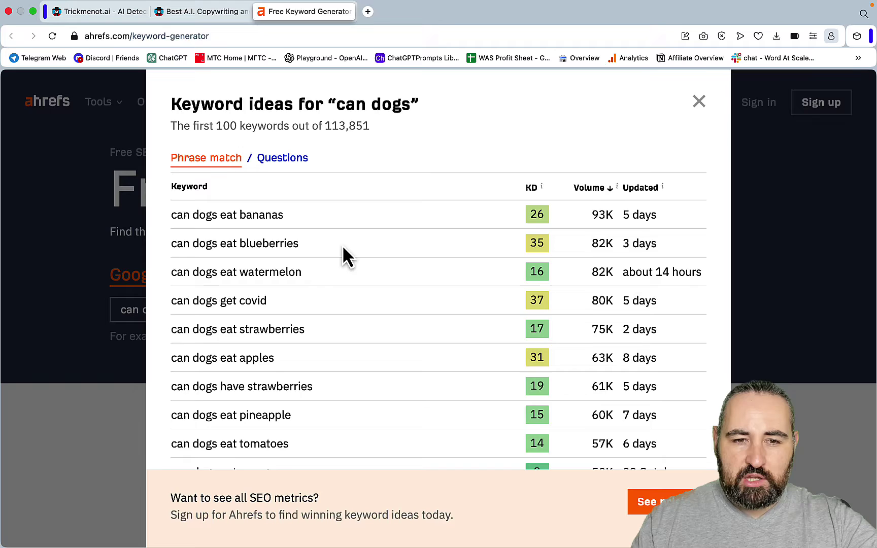
pyautogui.scroll(-4, 340, 254)
pyautogui.scroll(3, 336, 269)
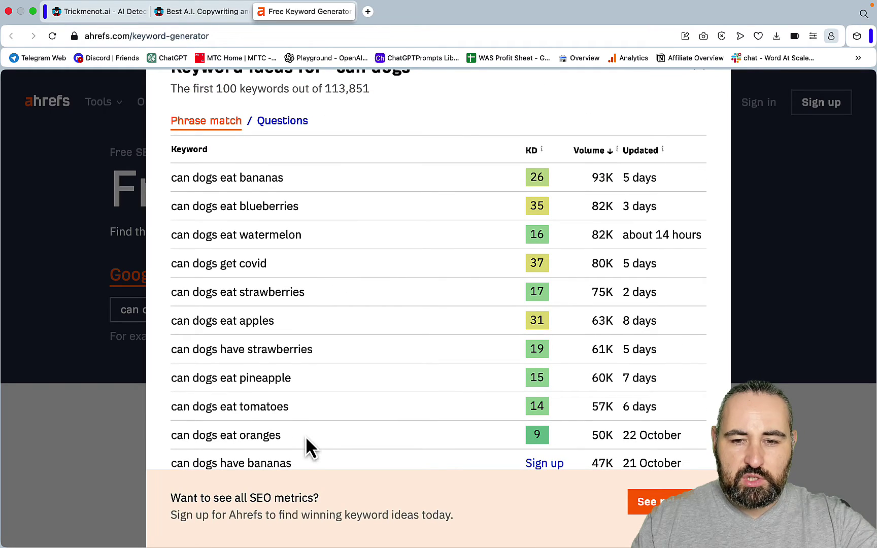
pyautogui.scroll(-1, 306, 439)
pyautogui.scroll(2, 306, 439)
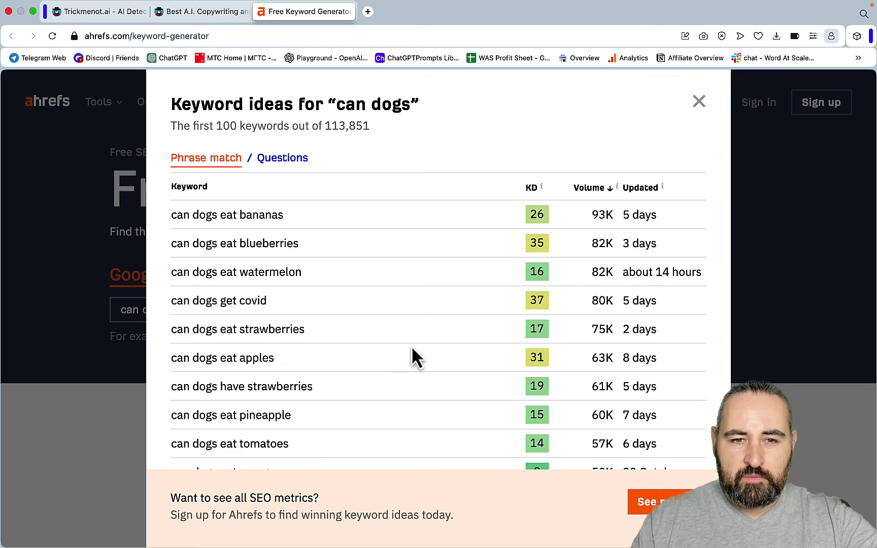
# Review the question keywords for 'can dogs', close the results and return to the tools page.
pyautogui.click(285, 162)
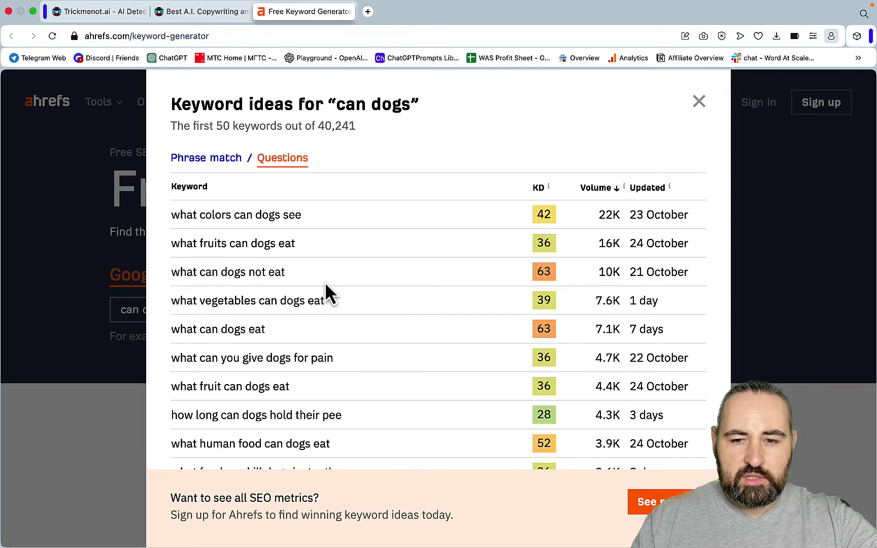
pyautogui.scroll(-5, 327, 287)
pyautogui.scroll(5, 327, 289)
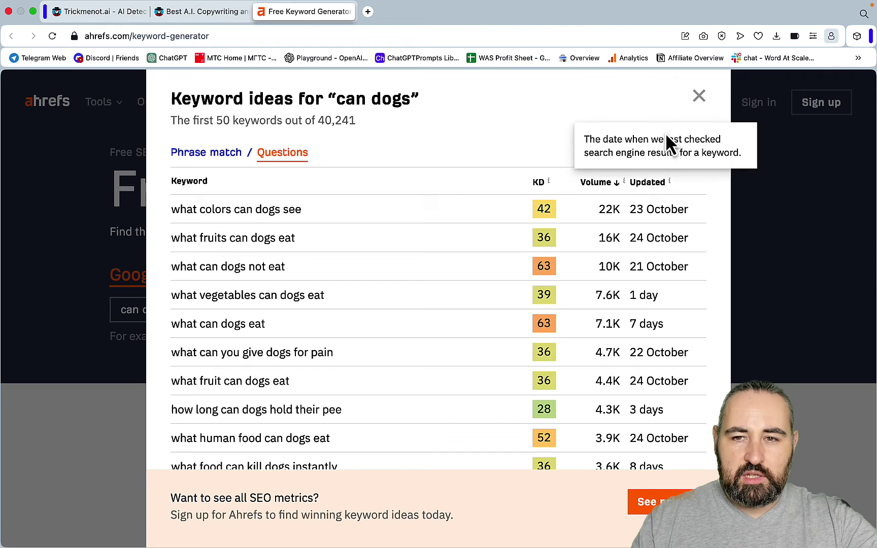
pyautogui.click(699, 96)
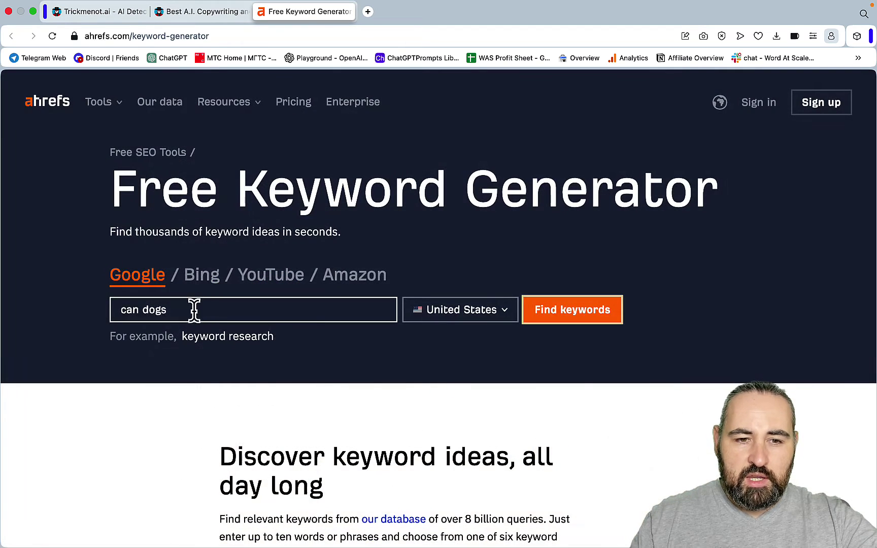
pyautogui.moveTo(194, 307); pyautogui.dragTo(107, 311)
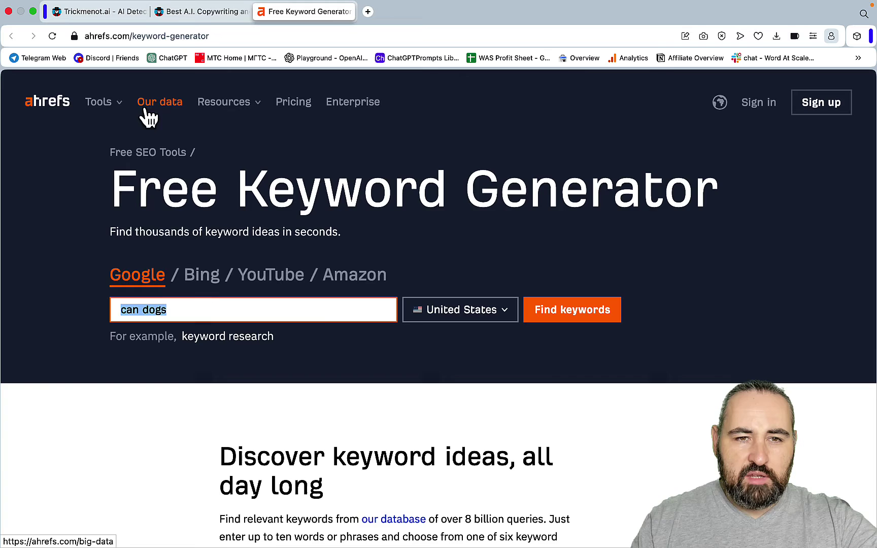
pyautogui.hotkey('ctrl', 'shift', 'Tab')
# Run The HOTH keyword research for 'can dogs' and load more results through row 100.
pyautogui.click(335, 313)
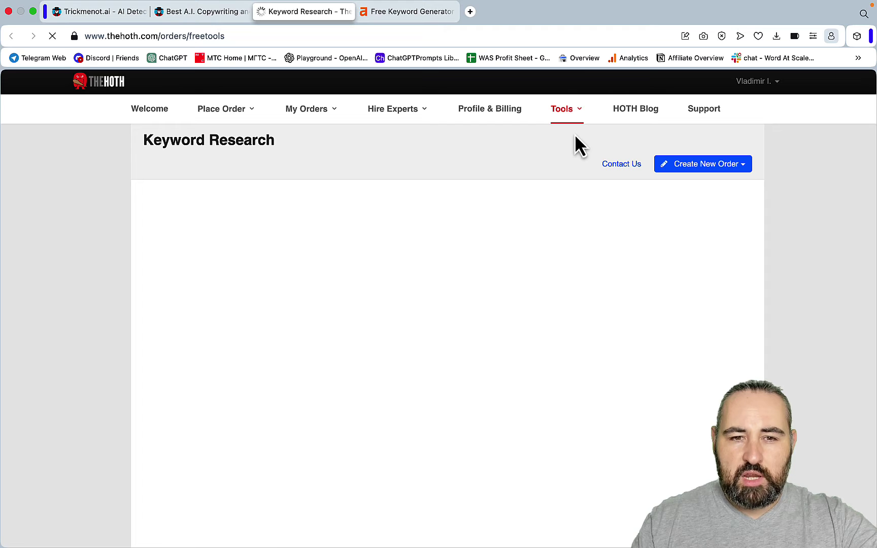
pyautogui.click(248, 306)
pyautogui.write('can dogs')
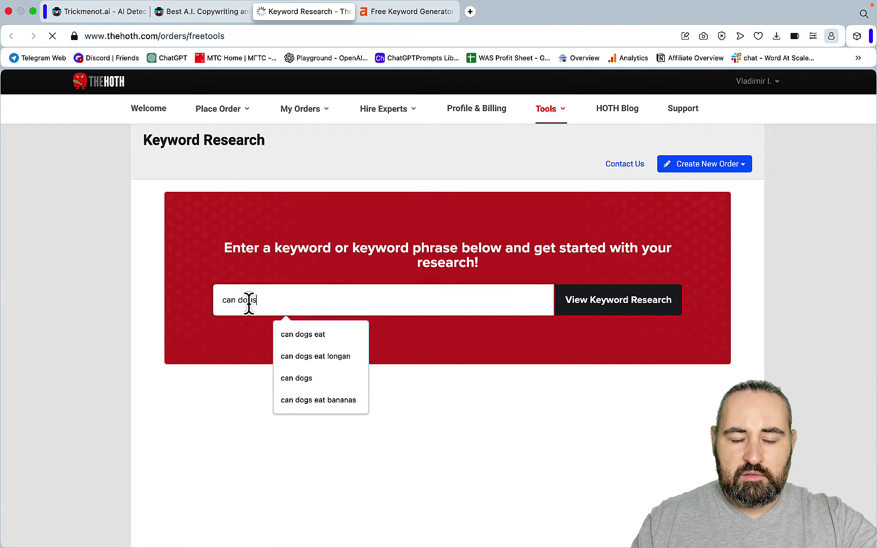
pyautogui.click(602, 302)
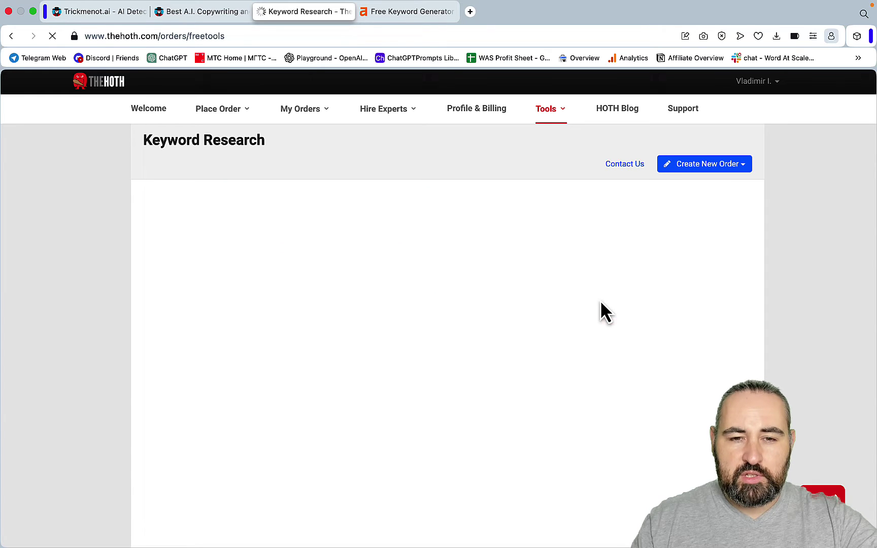
pyautogui.scroll(-2, 681, 326)
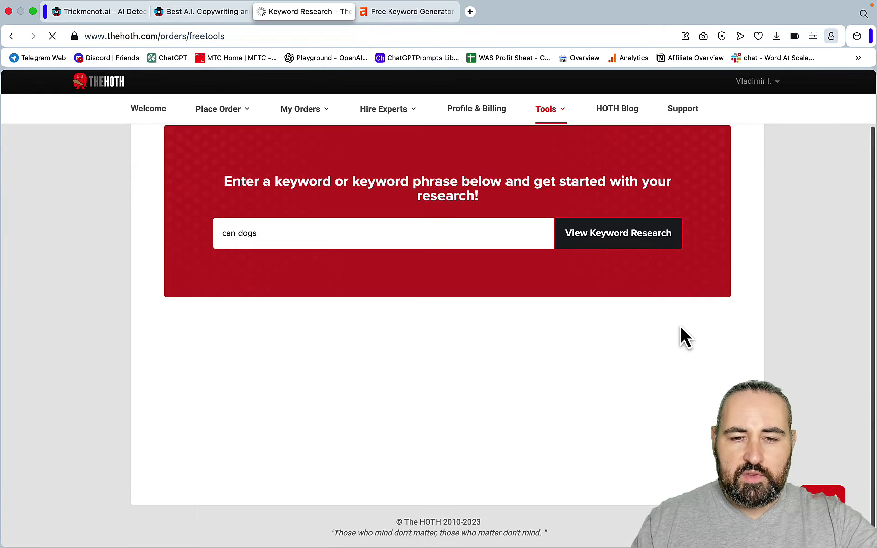
pyautogui.scroll(-3, 681, 327)
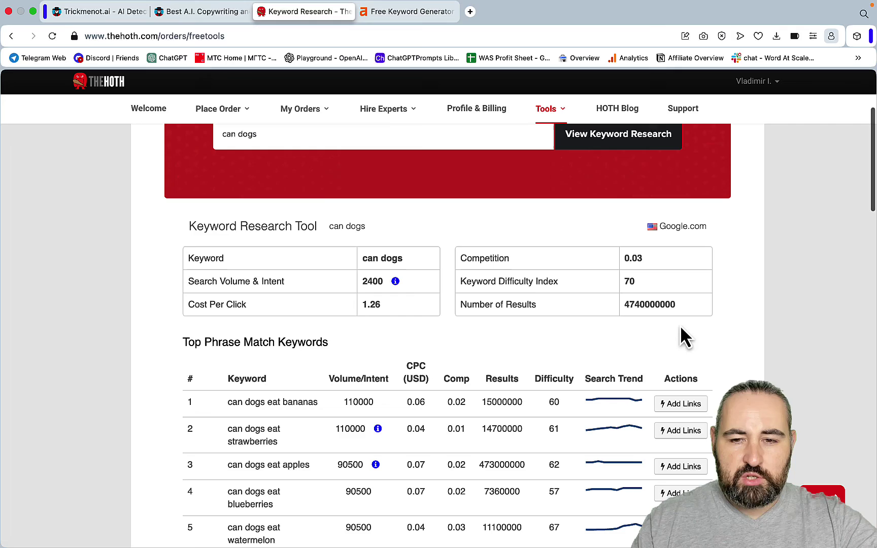
pyautogui.scroll(-3, 262, 373)
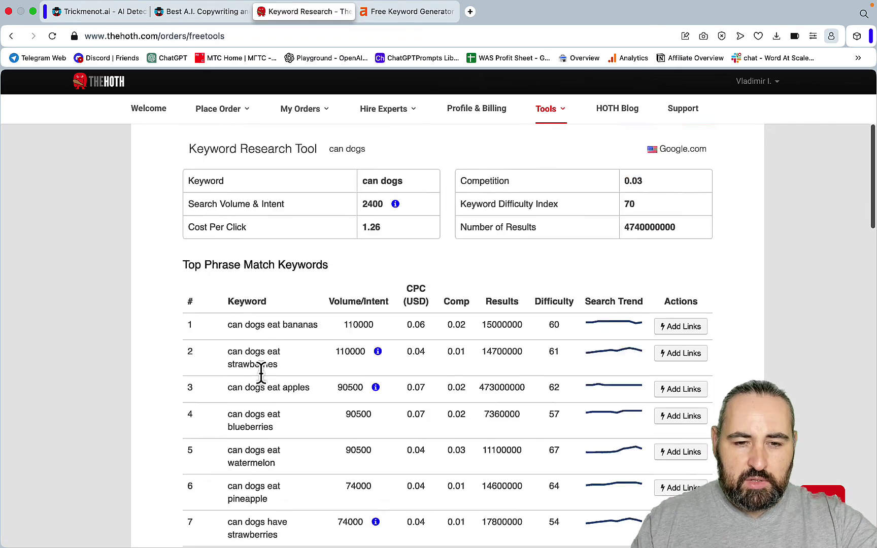
pyautogui.scroll(-10, 325, 329)
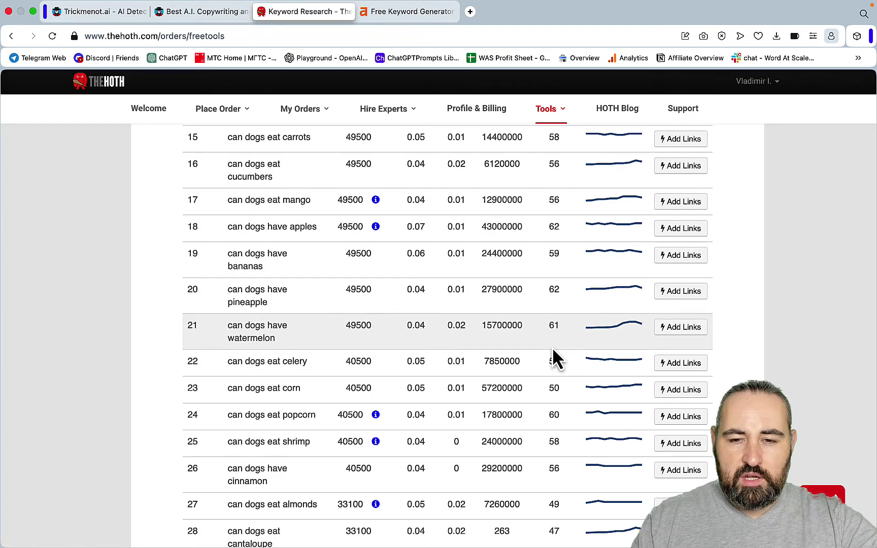
pyautogui.scroll(-15, 555, 349)
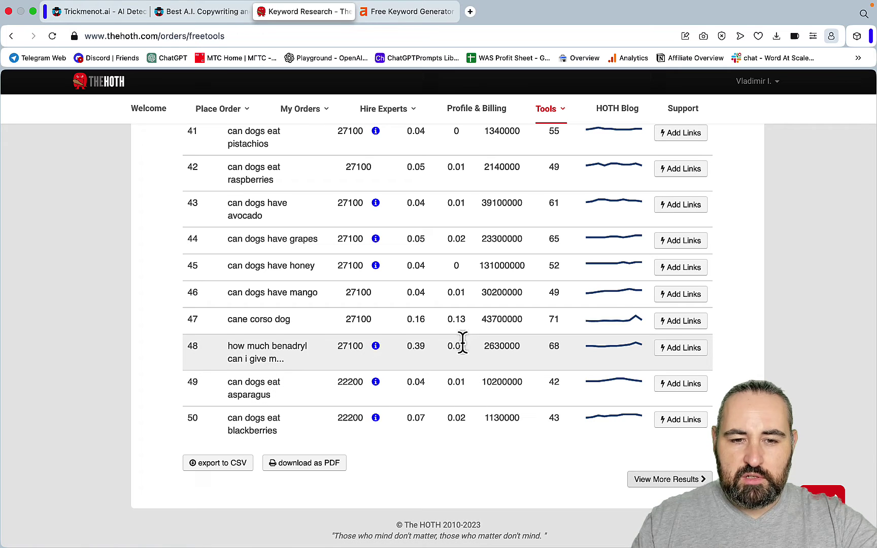
pyautogui.click(258, 36)
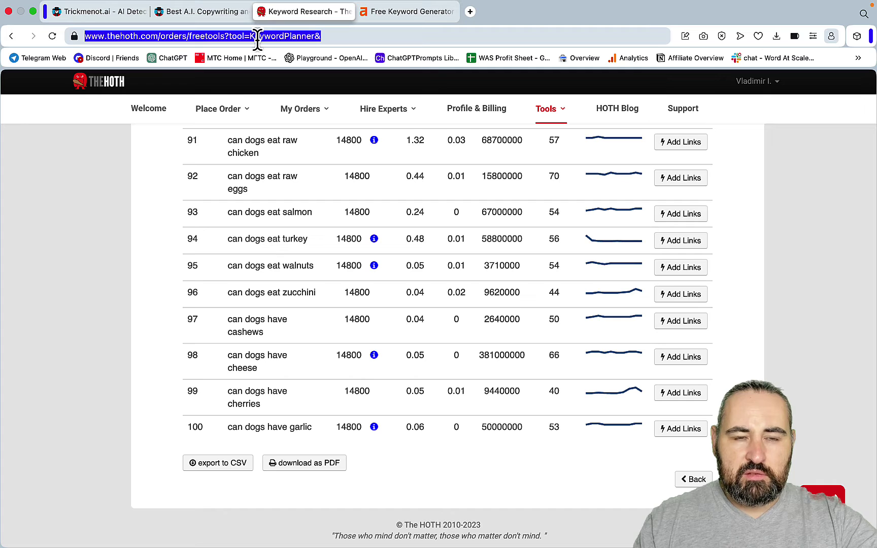
# Generate a QuestionDB report for 'can dogs' from the tools table, showing 60 of 244 matches.
pyautogui.click(196, 12)
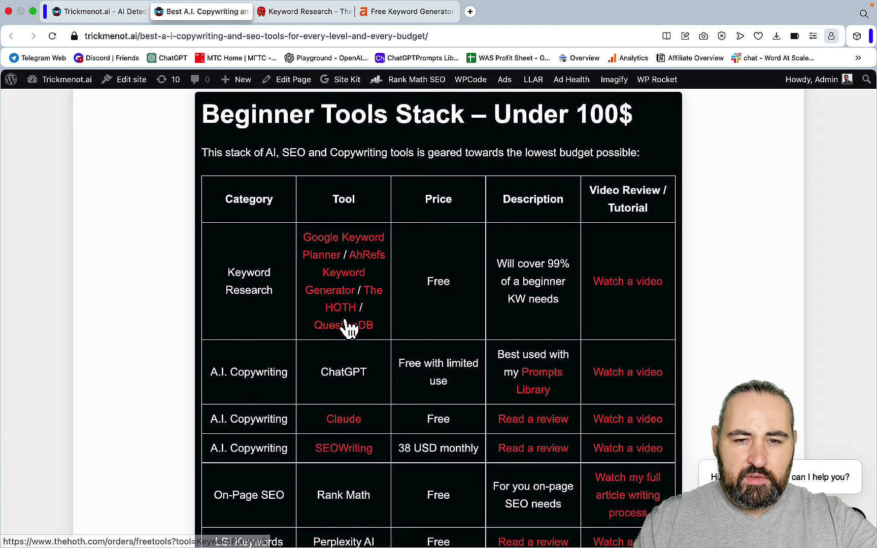
pyautogui.click(352, 327)
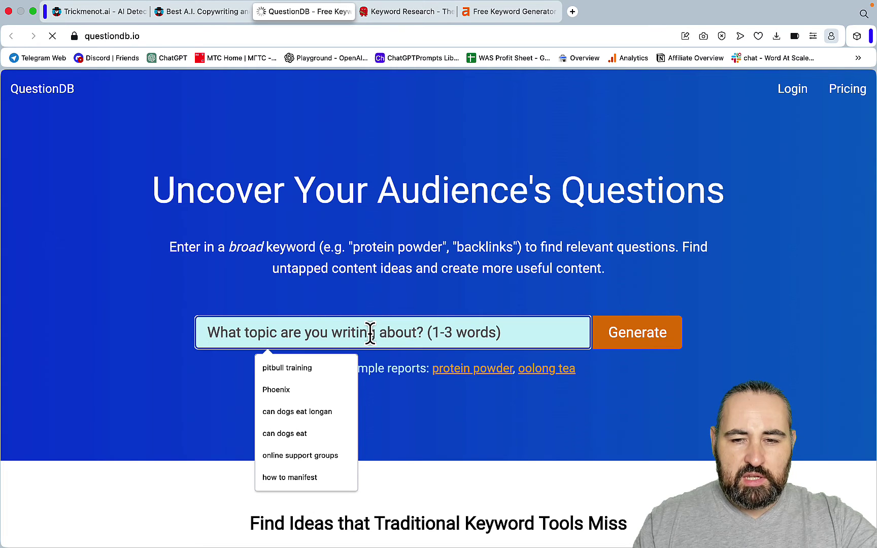
pyautogui.write('can')
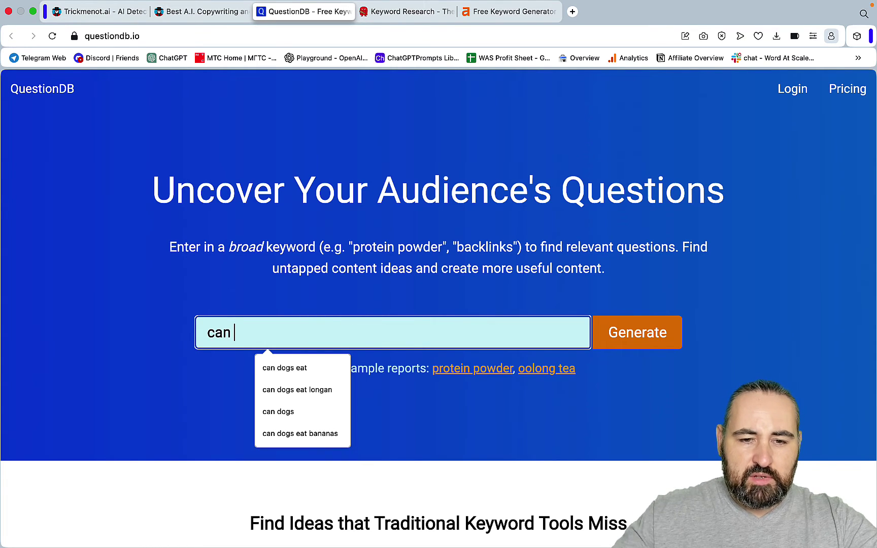
pyautogui.write(' dogs')
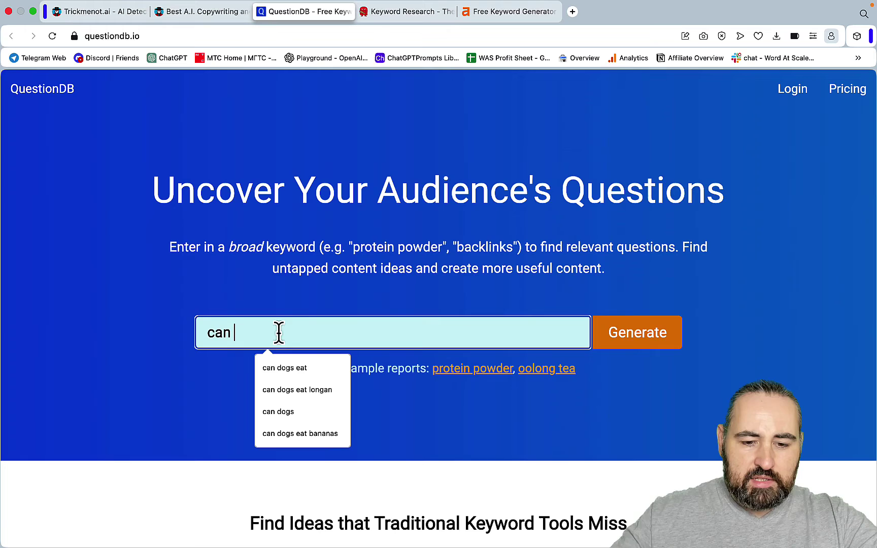
pyautogui.click(647, 339)
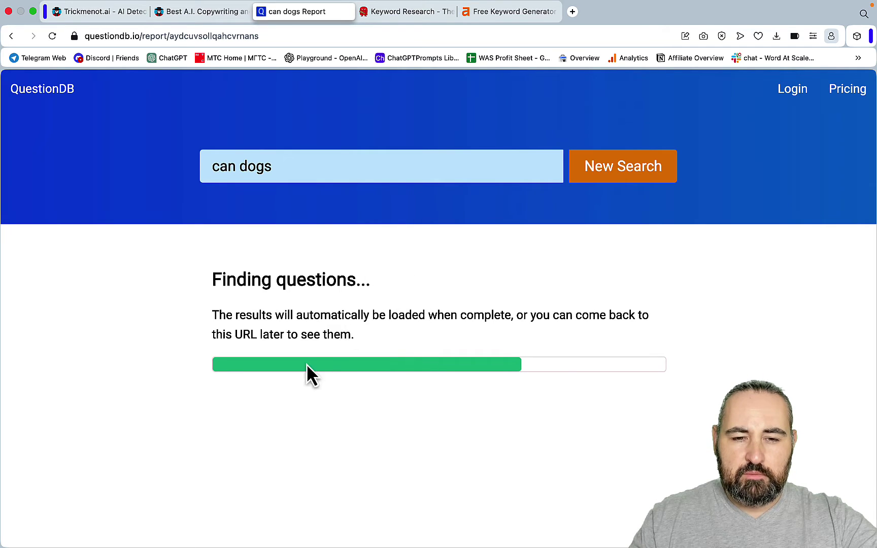
# Look up the report's shrimp question on Google, then close the search results.
pyautogui.scroll(-2, 307, 372)
pyautogui.moveTo(319, 398); pyautogui.dragTo(211, 401)
pyautogui.press('super+shift+l')
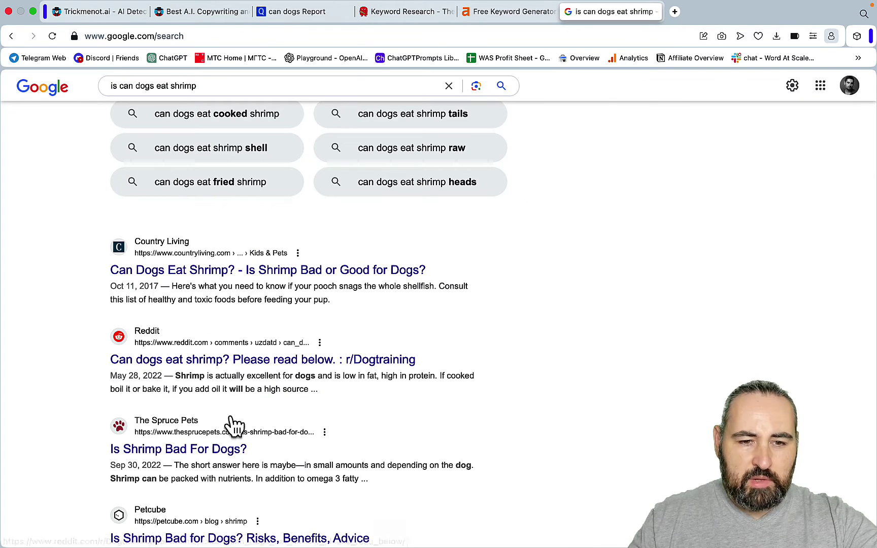
pyautogui.scroll(-3, 229, 356)
pyautogui.scroll(3, 230, 358)
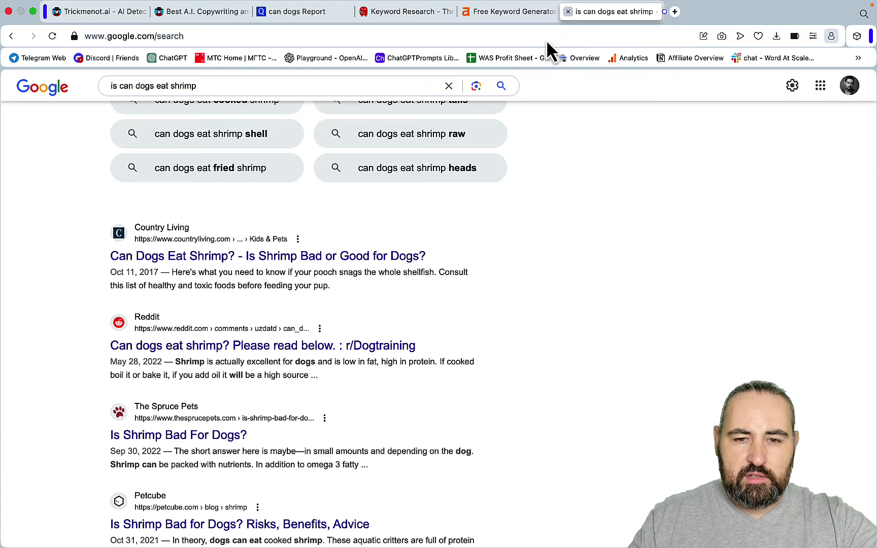
pyautogui.press('super+w')
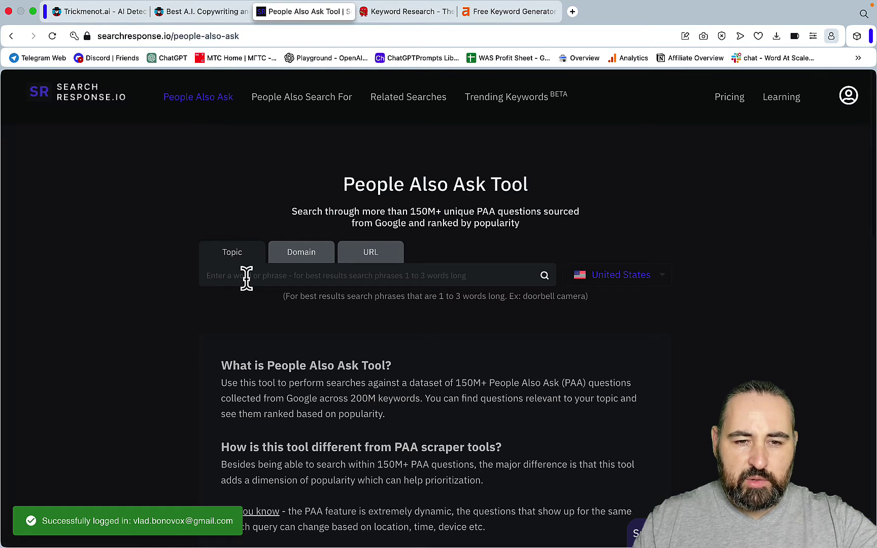
# Search People Also Ask questions for 'can dogs' and list the domains answering them.
pyautogui.write('can')
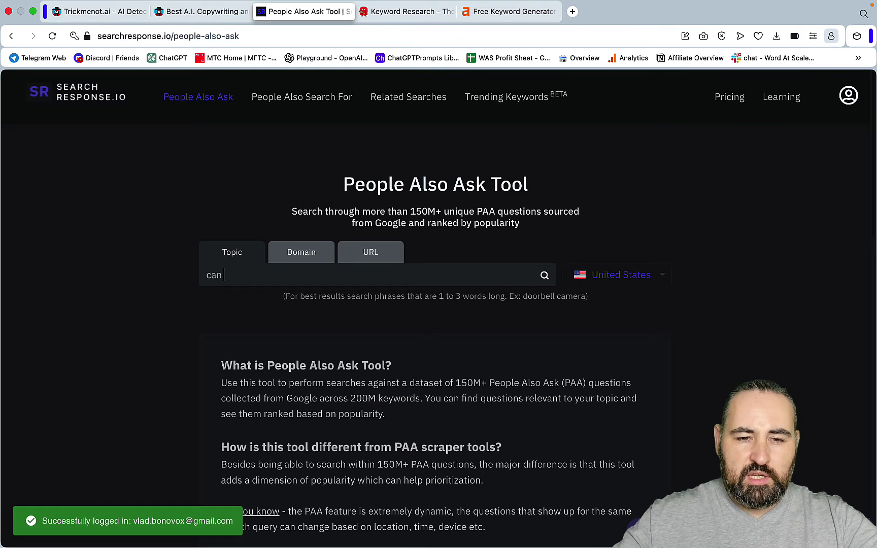
pyautogui.write(' dogs')
pyautogui.click(543, 276)
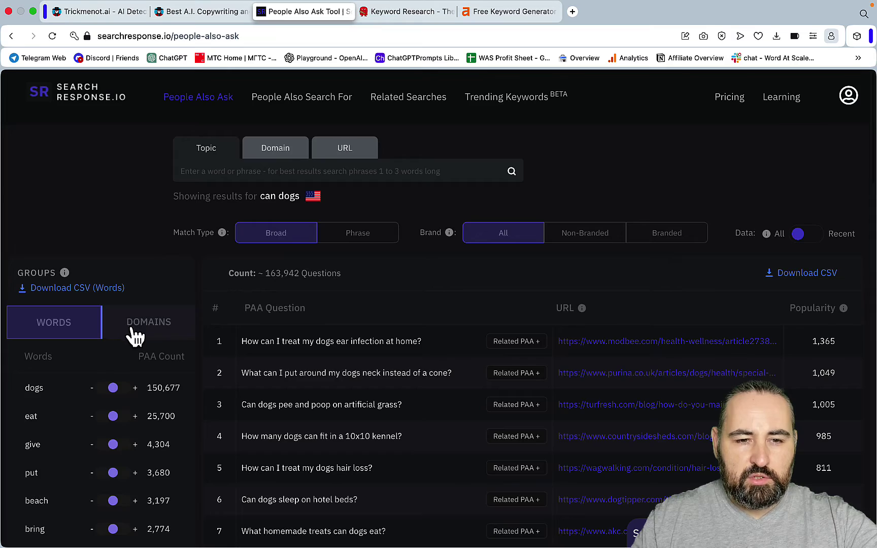
pyautogui.click(130, 330)
pyautogui.scroll(-2, 95, 372)
pyautogui.scroll(-10, 98, 373)
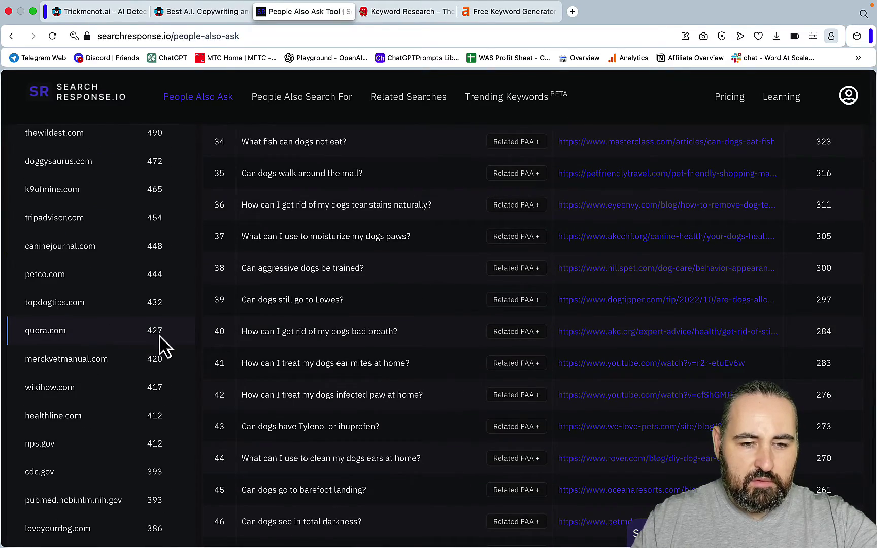
# Filter the questions to quora.com answers and select 'Can you love both cats and dogs?'.
pyautogui.click(160, 336)
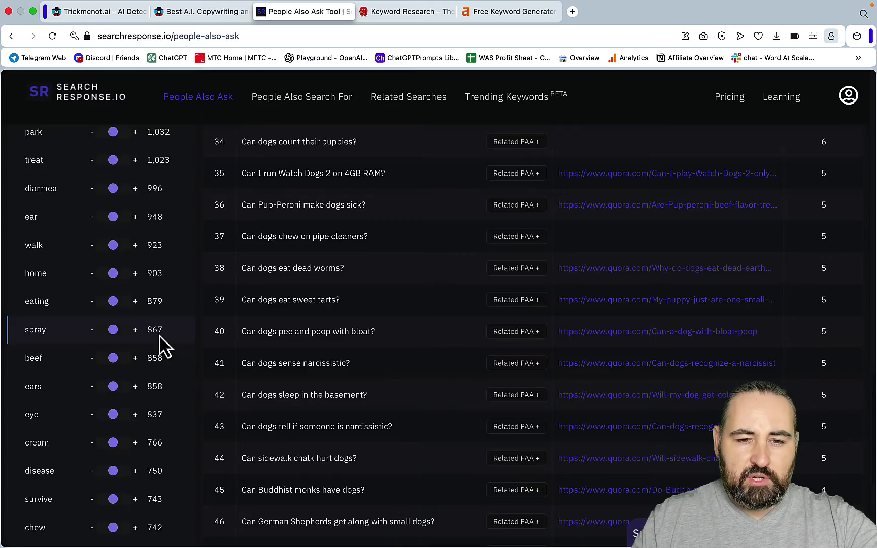
pyautogui.scroll(15, 420, 372)
pyautogui.scroll(-20, 422, 373)
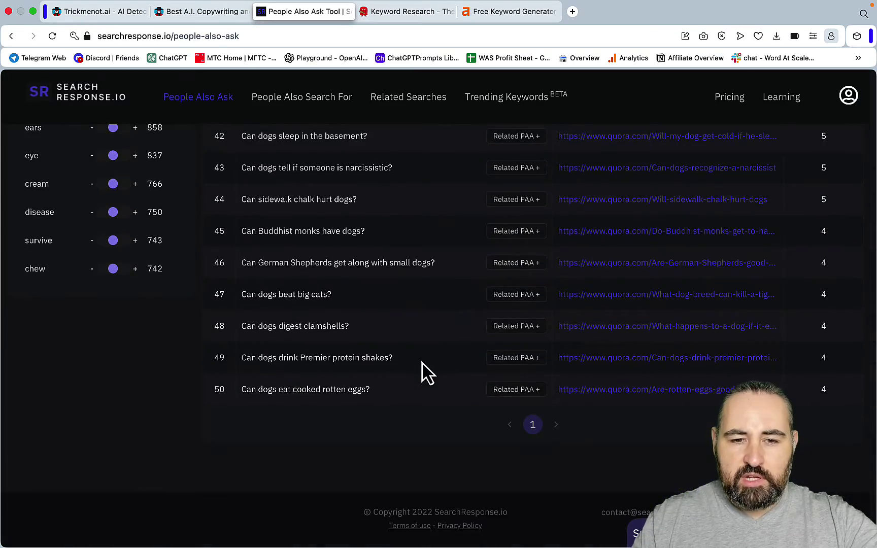
pyautogui.scroll(20, 426, 373)
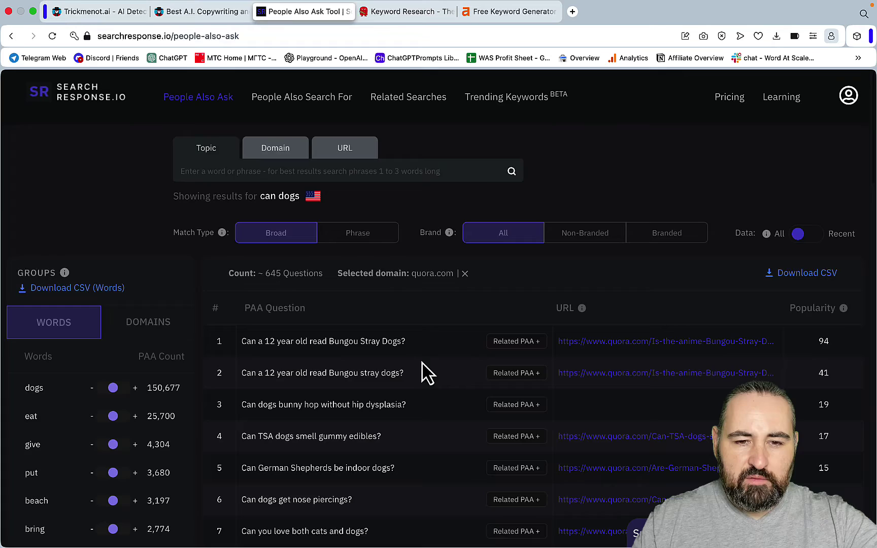
pyautogui.scroll(-4, 422, 362)
pyautogui.moveTo(376, 362); pyautogui.dragTo(247, 361)
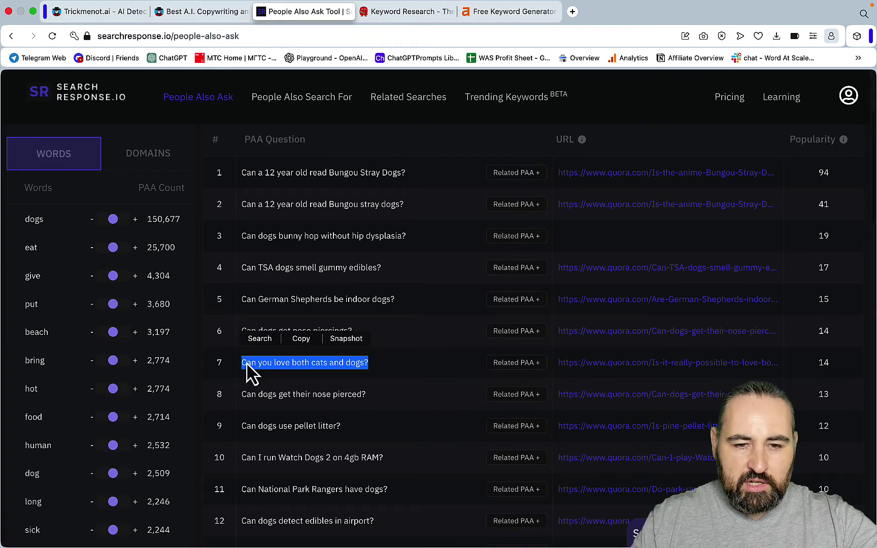
# Google 'Can you love both cats and dogs?' in a new tab, then return to the tools-stack tab.
pyautogui.click(577, 13)
pyautogui.press('super+v')
pyautogui.press('Return')
pyautogui.scroll(-6, 447, 287)
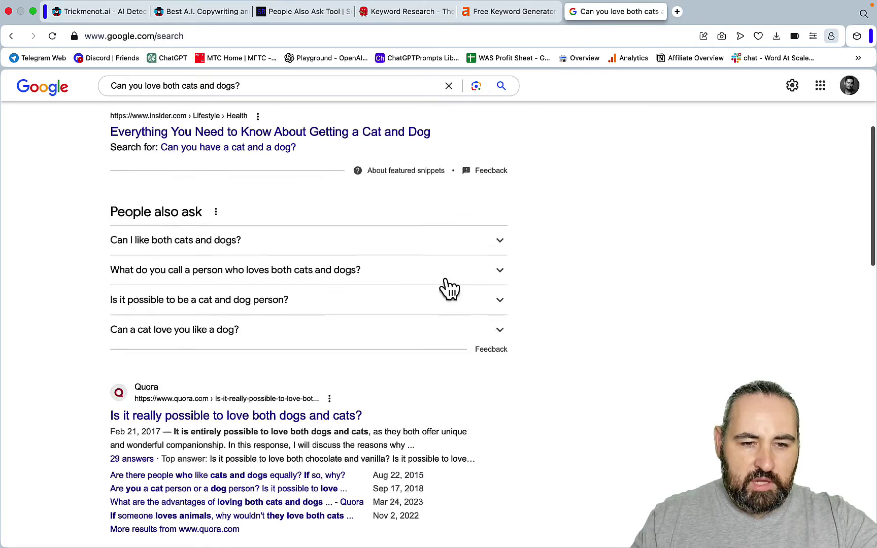
pyautogui.scroll(-4, 364, 329)
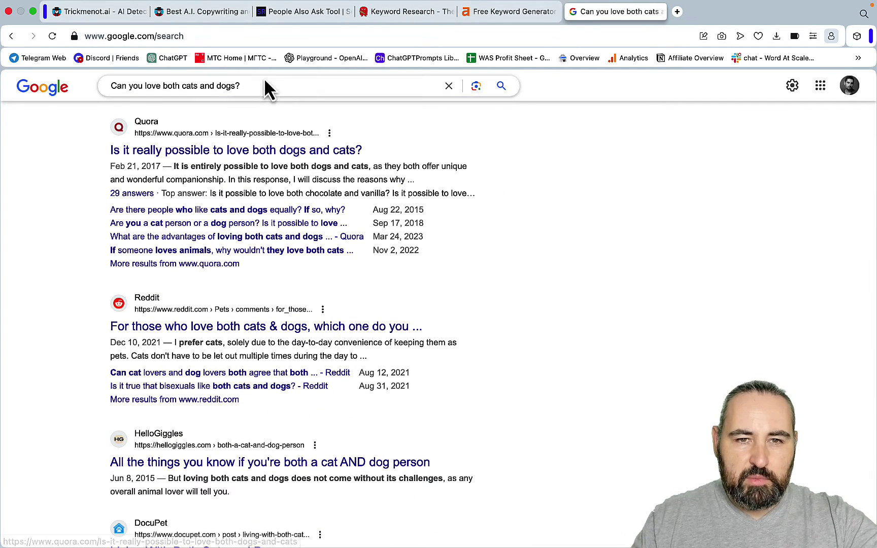
pyautogui.press('super+2')
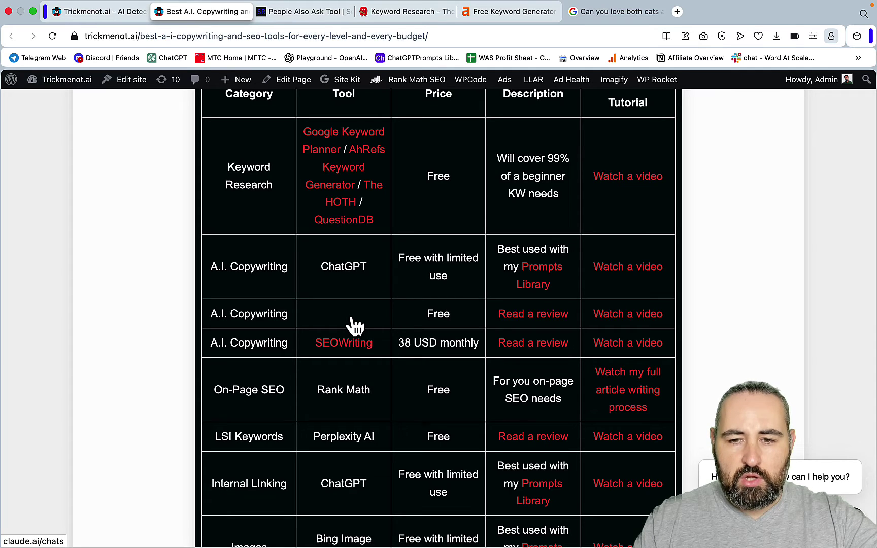
# Go to Claude's chats page from the People Also Ask tab, dismissing the file picker.
pyautogui.click(304, 11)
pyautogui.click(301, 35)
pyautogui.write('claude.ai/chats')
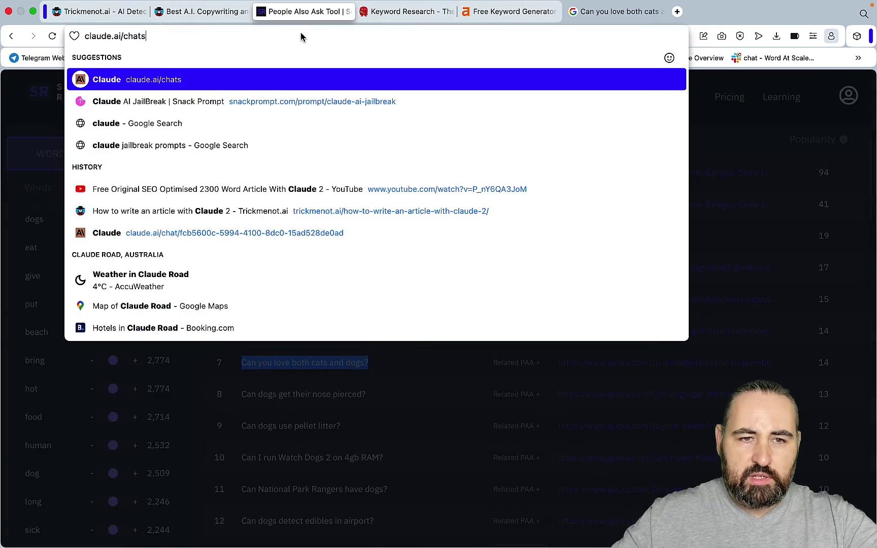
pyautogui.press('Return')
pyautogui.click(497, 196)
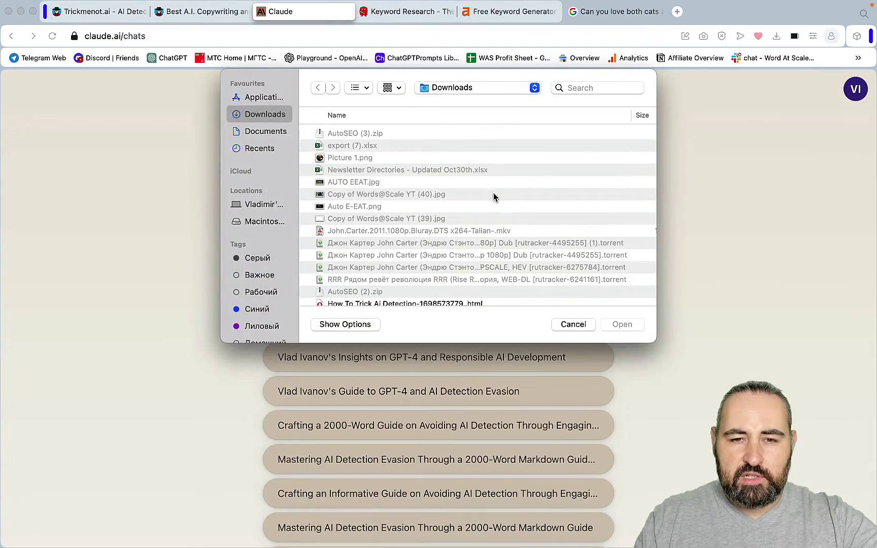
pyautogui.click(589, 324)
# Open the 2000-word AI-detection guide conversation and copy Claude's Part I answer.
pyautogui.click(485, 226)
pyautogui.scroll(10, 485, 226)
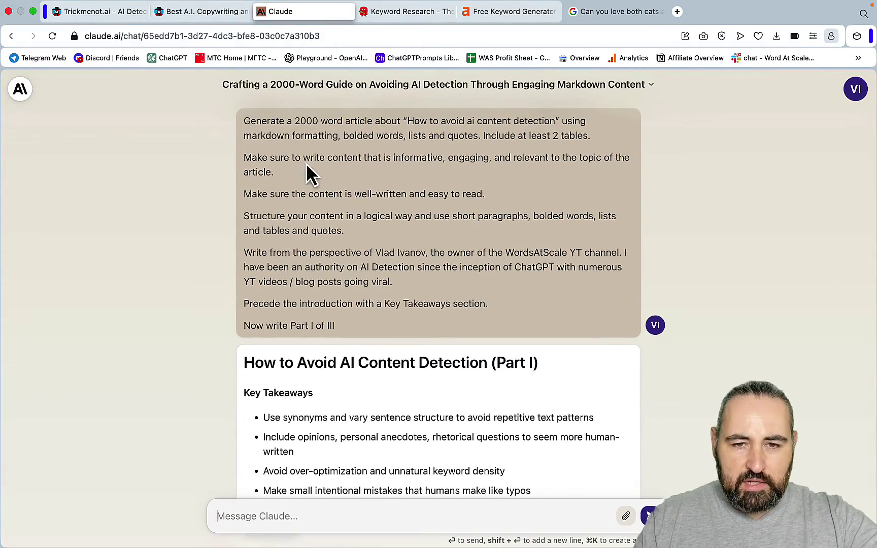
pyautogui.scroll(-15, 446, 196)
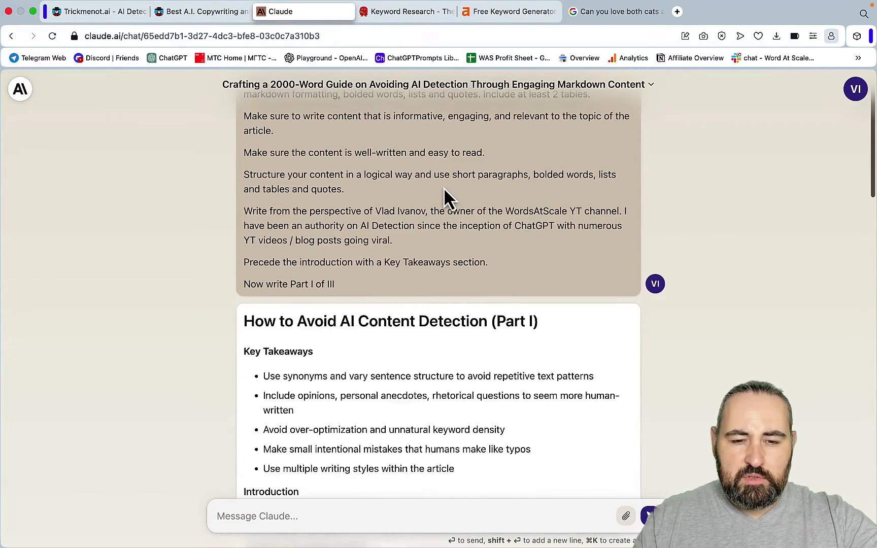
pyautogui.scroll(-15, 446, 197)
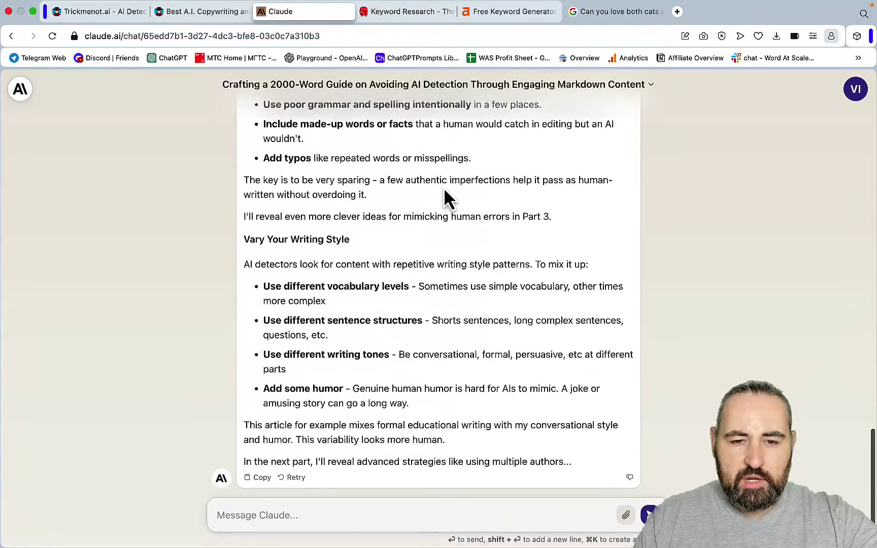
pyautogui.scroll(5, 446, 196)
pyautogui.scroll(-5, 446, 196)
pyautogui.click(262, 478)
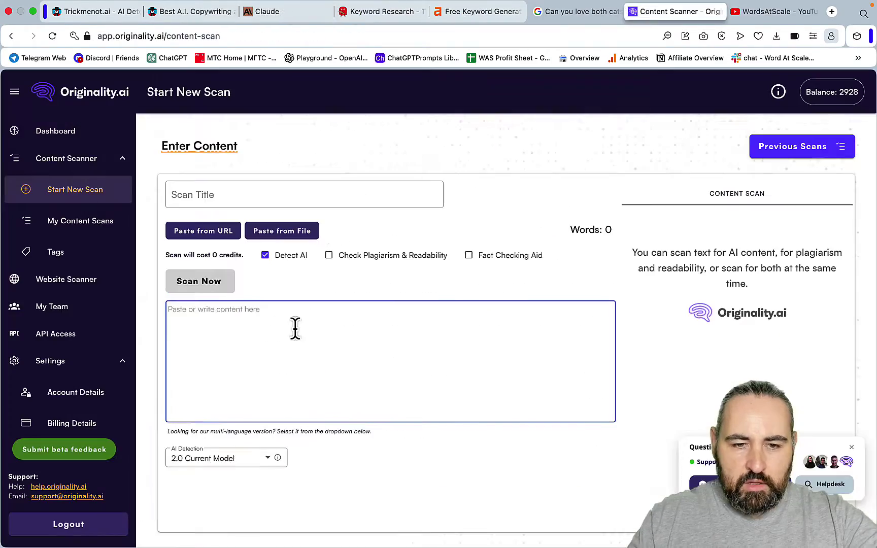
# Scan the pasted 701-word Claude article in Originality.ai, scoring 56% Original and 44% AI.
pyautogui.press('super+v')
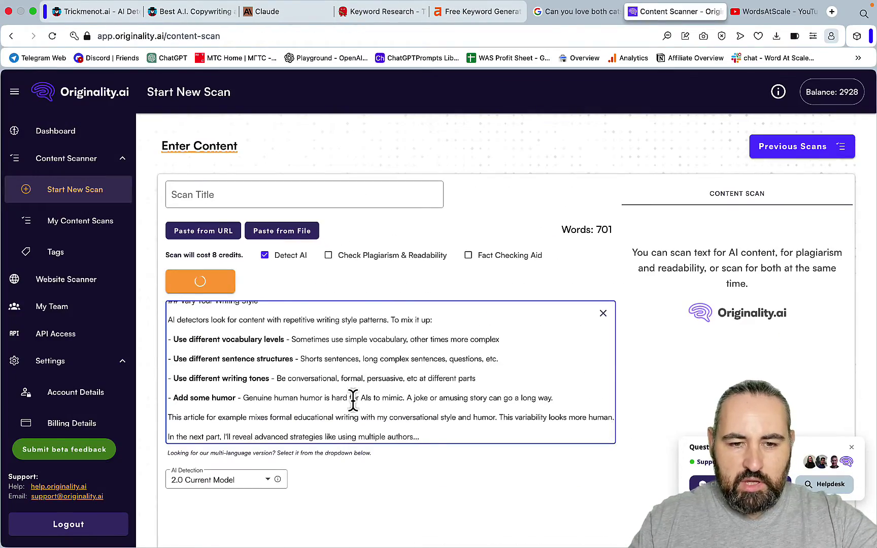
pyautogui.scroll(-3, 352, 396)
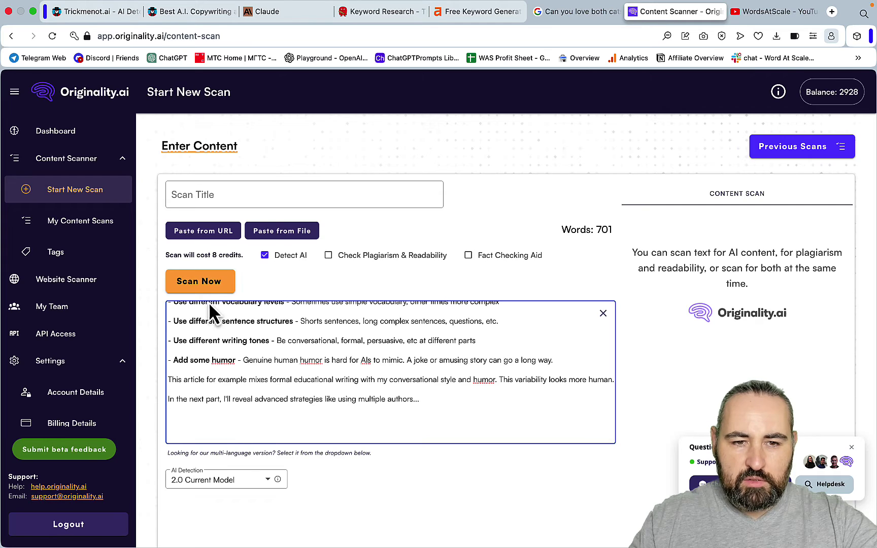
pyautogui.click(196, 282)
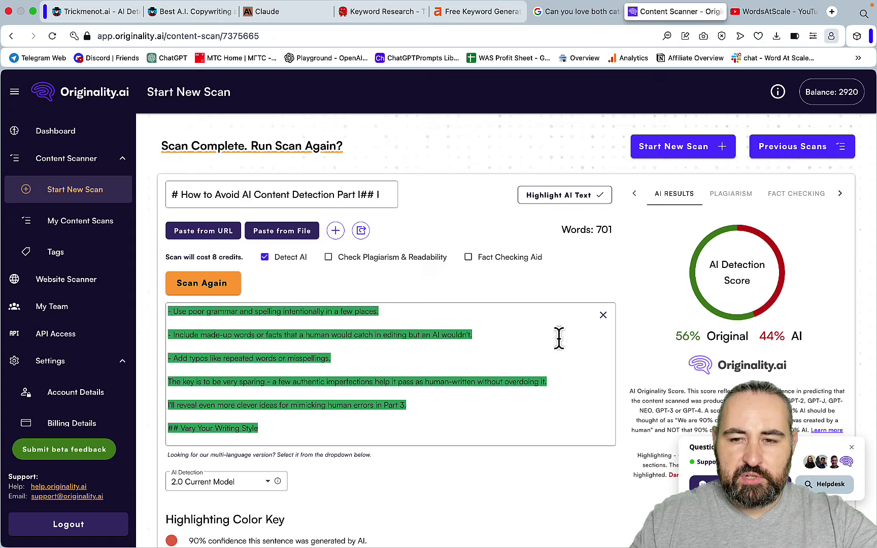
pyautogui.scroll(5, 440, 378)
pyautogui.scroll(5, 440, 378)
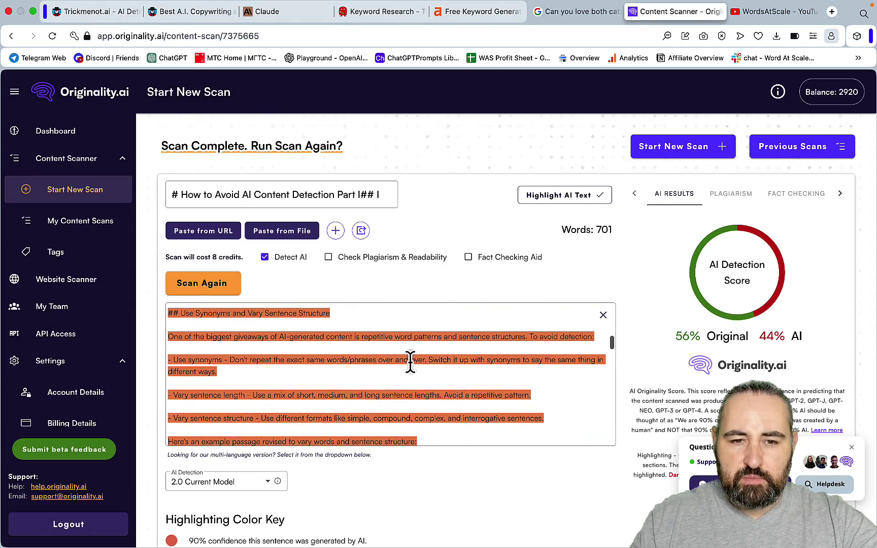
pyautogui.scroll(-10, 425, 345)
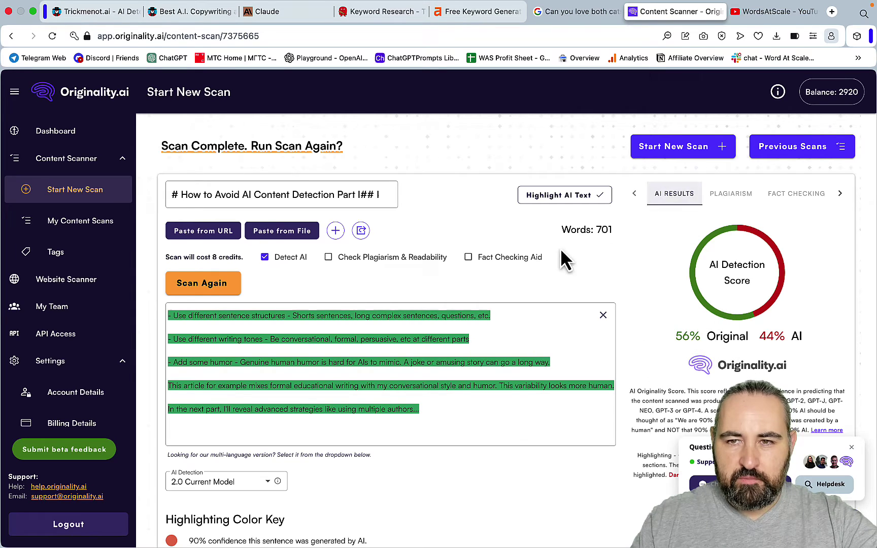
# Start WordsAtScale's Claude AI playlist on YouTube, beginning with the SEO Domination Blueprint video.
pyautogui.hotkey('ctrl', 'Tab')
pyautogui.click(328, 371)
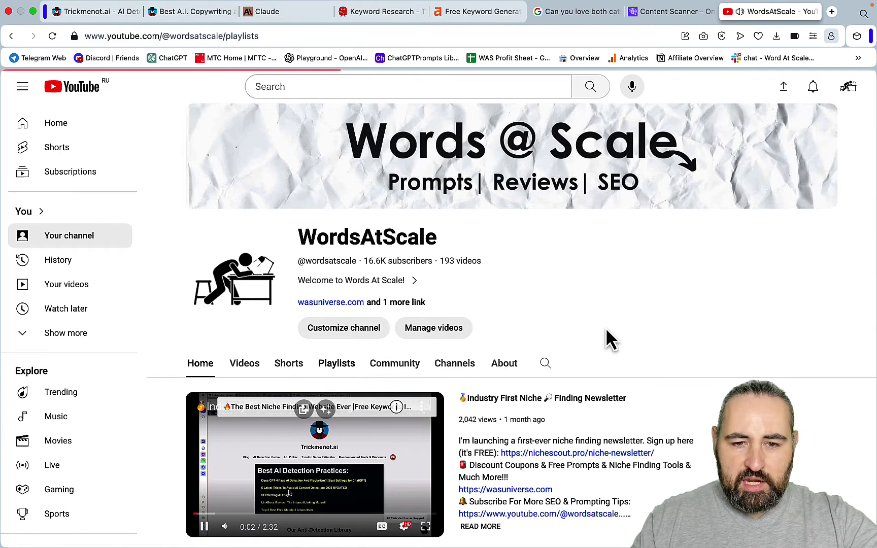
pyautogui.scroll(-3, 607, 333)
pyautogui.scroll(-1, 605, 327)
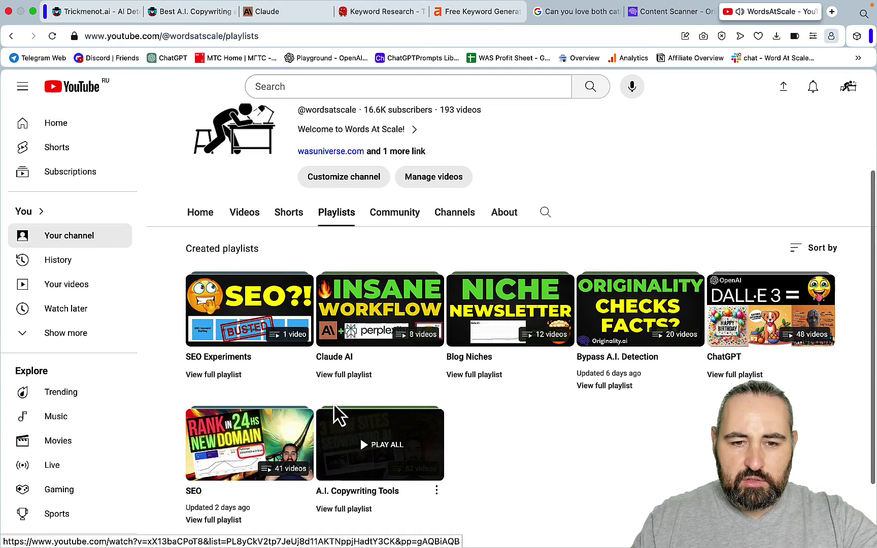
pyautogui.click(341, 369)
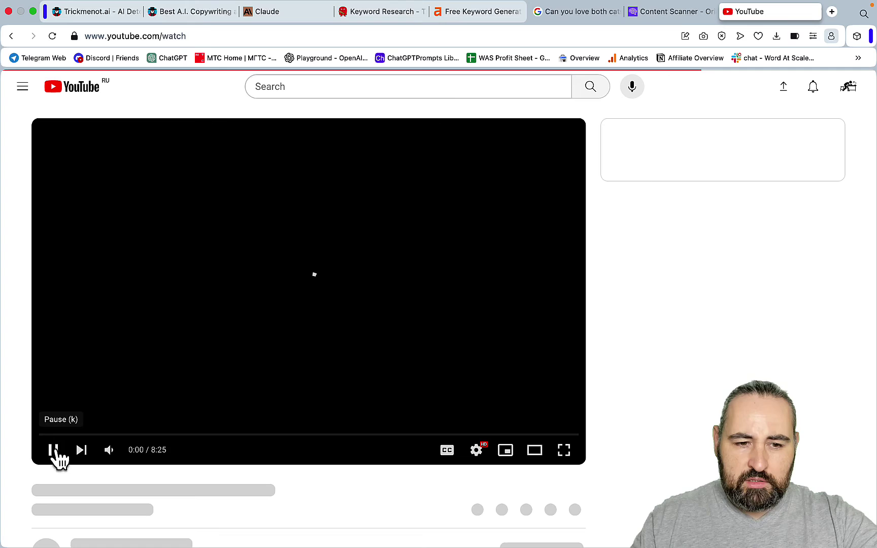
pyautogui.rightClick(57, 460)
pyautogui.scroll(-1, 818, 282)
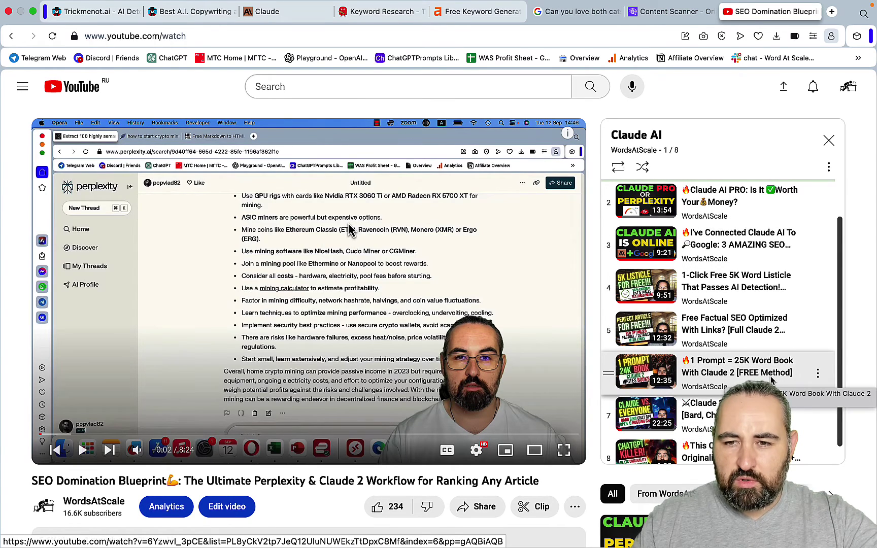
pyautogui.scroll(1, 761, 366)
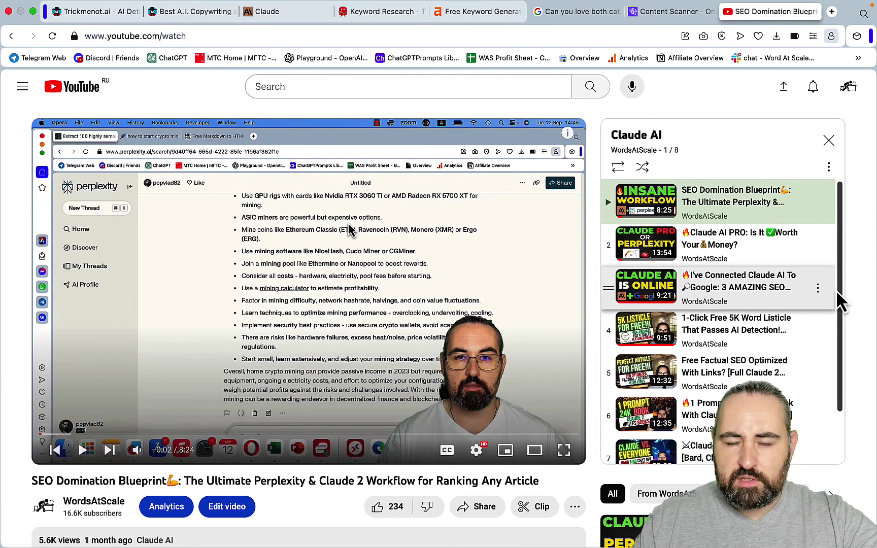
# Back on the tools-stack page, highlight the SEOWriting row's A.I. Copywriting label.
pyautogui.click(188, 14)
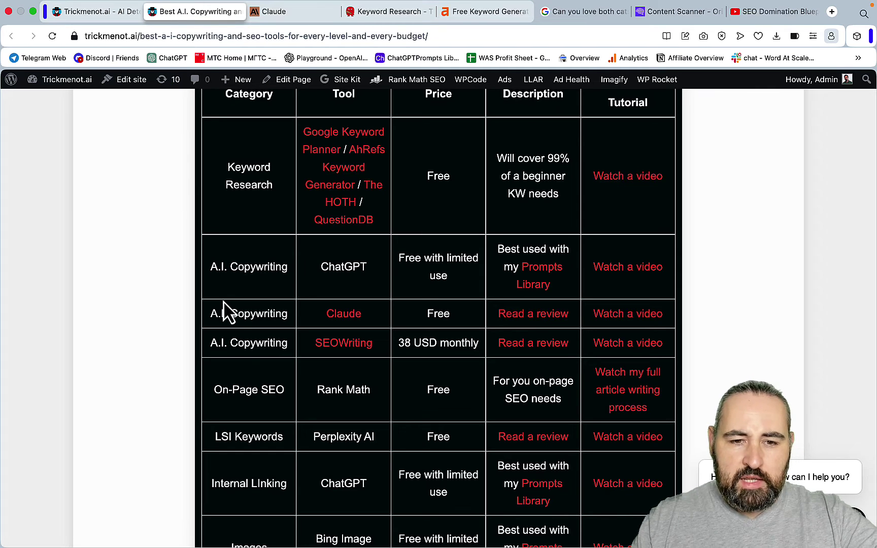
pyautogui.moveTo(210, 341); pyautogui.dragTo(288, 347)
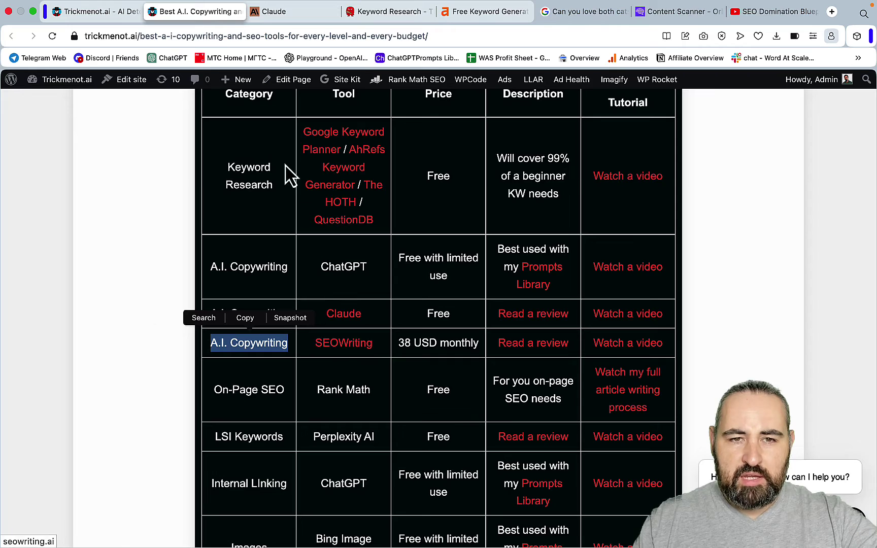
pyautogui.click(155, 327)
# Set SEOWriting.ai's Pro plan to 500K words: $38/month, billed $456/year.
pyautogui.click(270, 11)
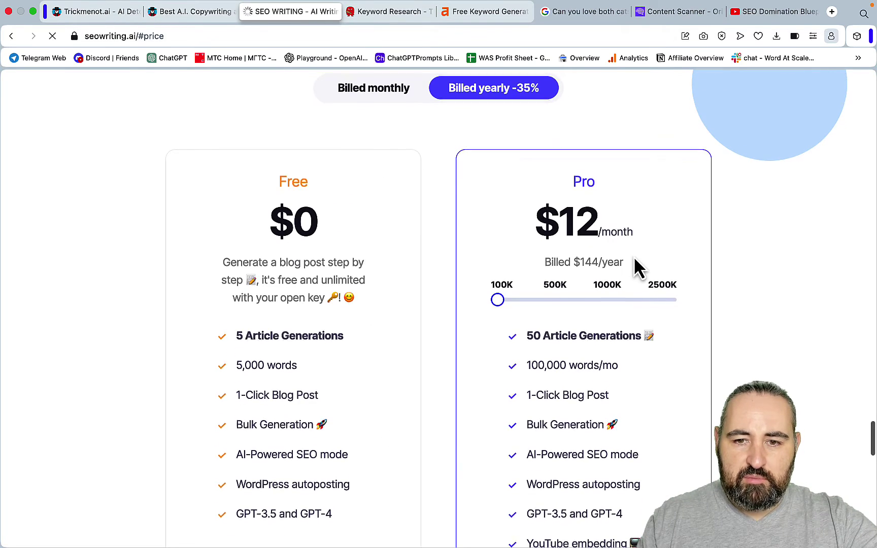
pyautogui.moveTo(500, 234); pyautogui.dragTo(551, 235)
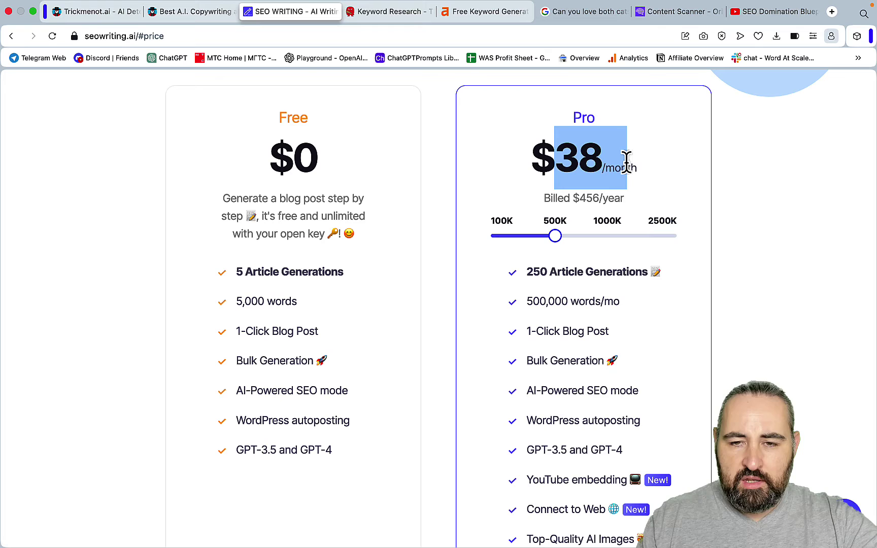
pyautogui.scroll(-3, 677, 274)
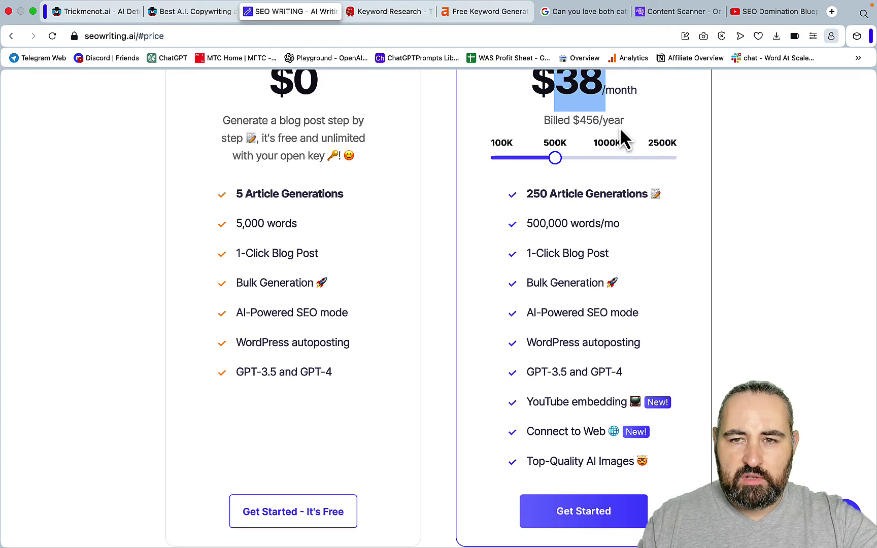
pyautogui.scroll(10, 690, 223)
pyautogui.scroll(-8, 456, 152)
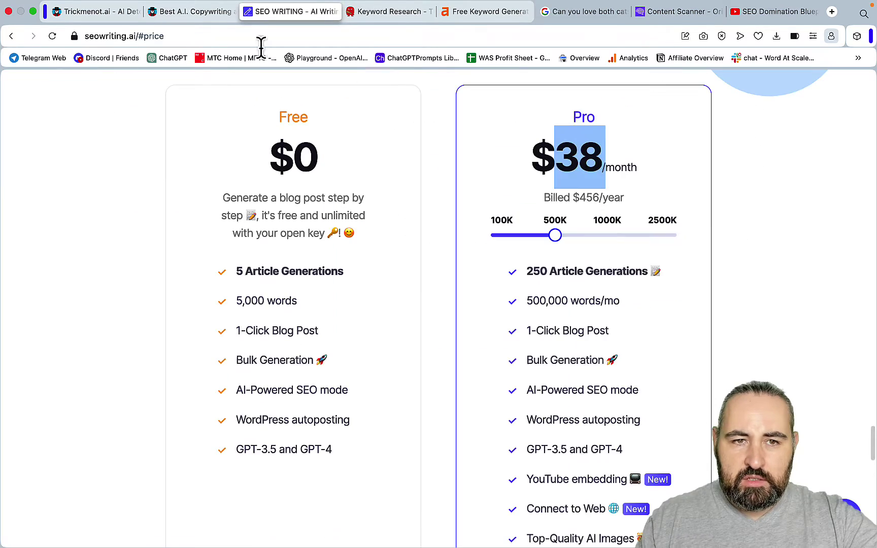
# Remove #price from the address and open SEOWriting.ai's 1-Click Blog Post generator.
pyautogui.click(196, 35)
pyautogui.click(198, 38)
pyautogui.press('BackSpace')
pyautogui.press('BackSpace')
pyautogui.press('BackSpace')
pyautogui.press('BackSpace')
pyautogui.press('BackSpace')
pyautogui.press('BackSpace')
pyautogui.click(244, 210)
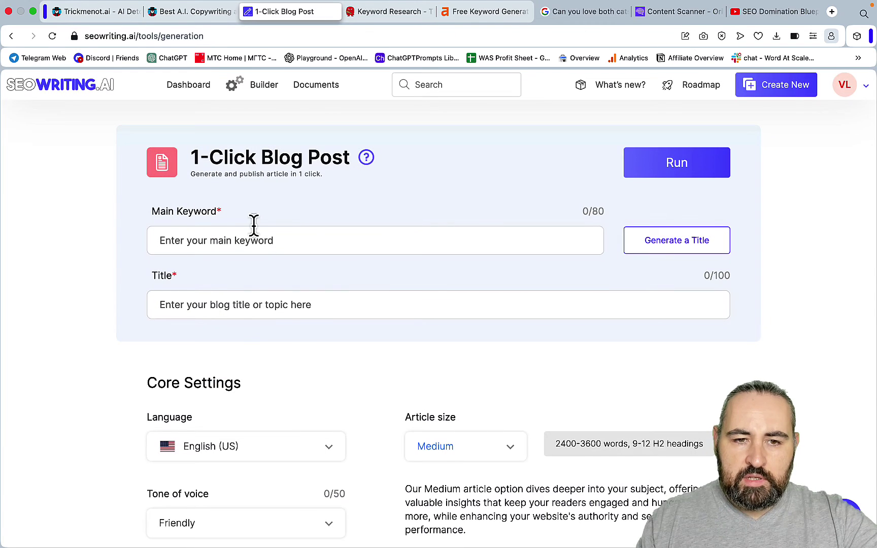
# Enter a main keyword on a first name's spiritual meaning and generate a matching title.
pyautogui.write('Spiritual meaning of the name Vl')
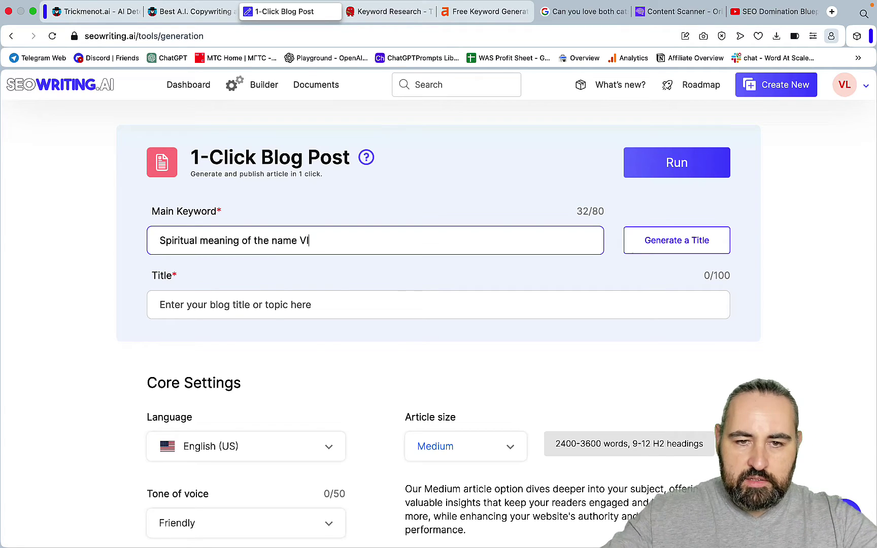
pyautogui.click(654, 254)
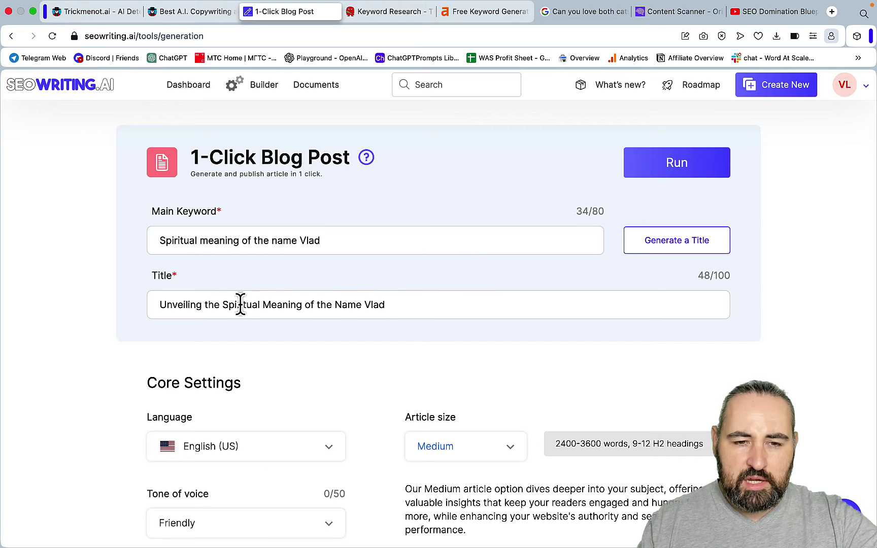
pyautogui.moveTo(338, 233); pyautogui.dragTo(98, 247)
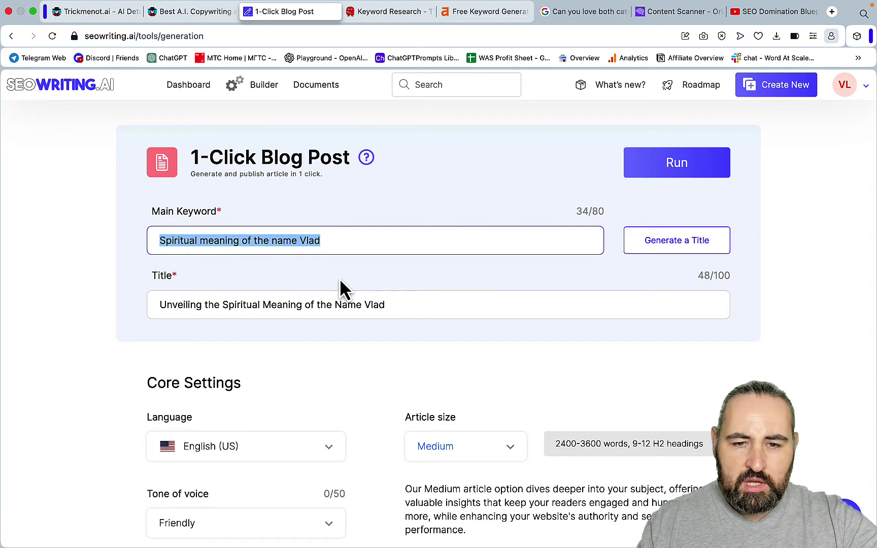
pyautogui.moveTo(403, 302); pyautogui.dragTo(363, 324)
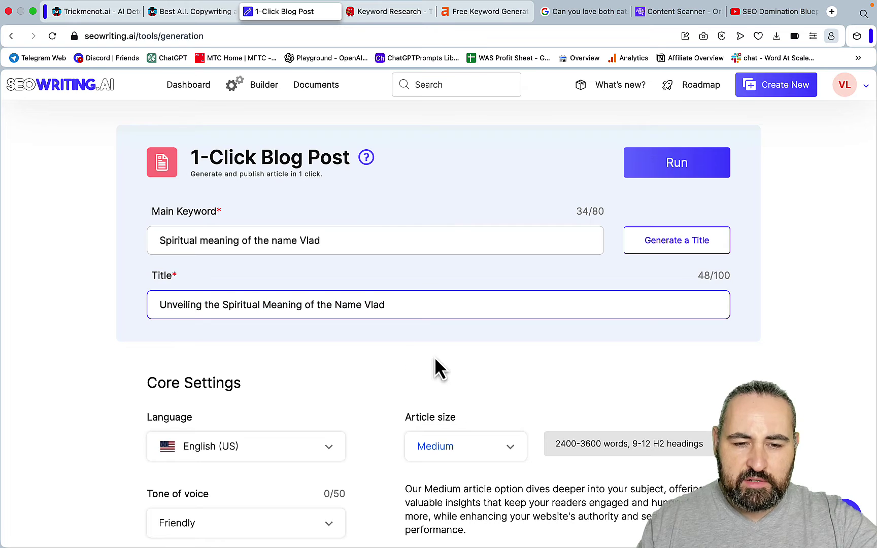
# Set the article size to X-Small (600–1200 words).
pyautogui.scroll(-2, 435, 356)
pyautogui.scroll(-3, 435, 357)
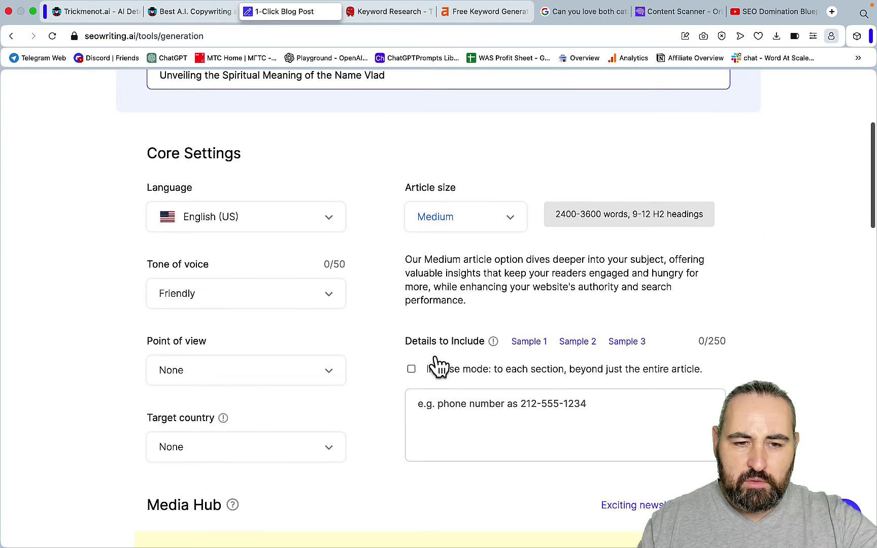
pyautogui.click(499, 227)
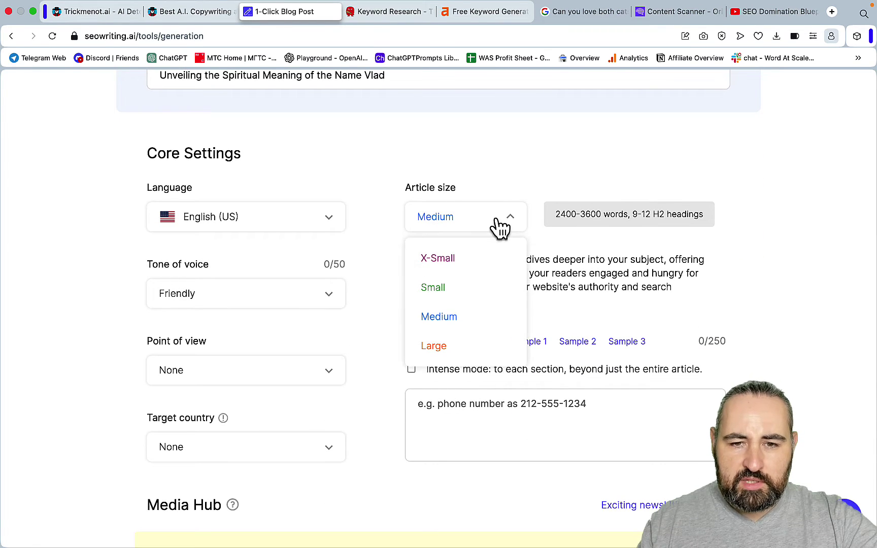
pyautogui.click(479, 262)
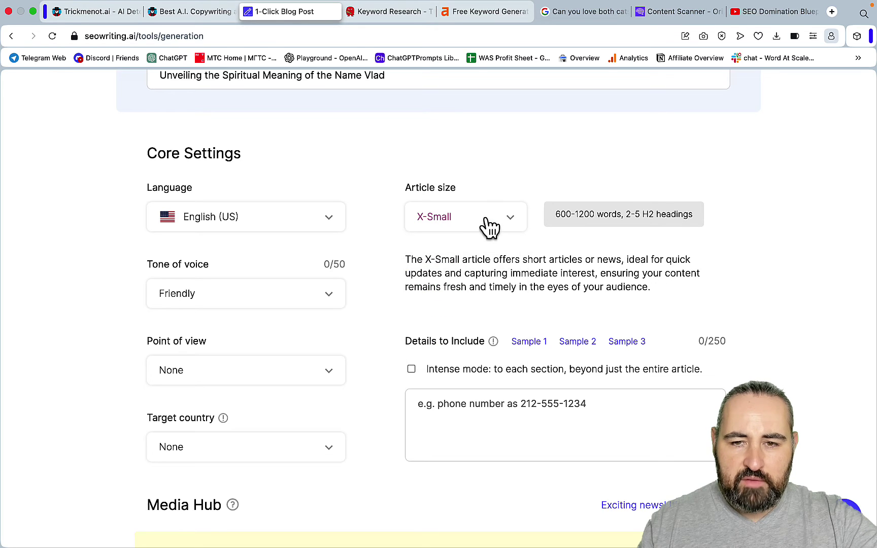
pyautogui.click(489, 227)
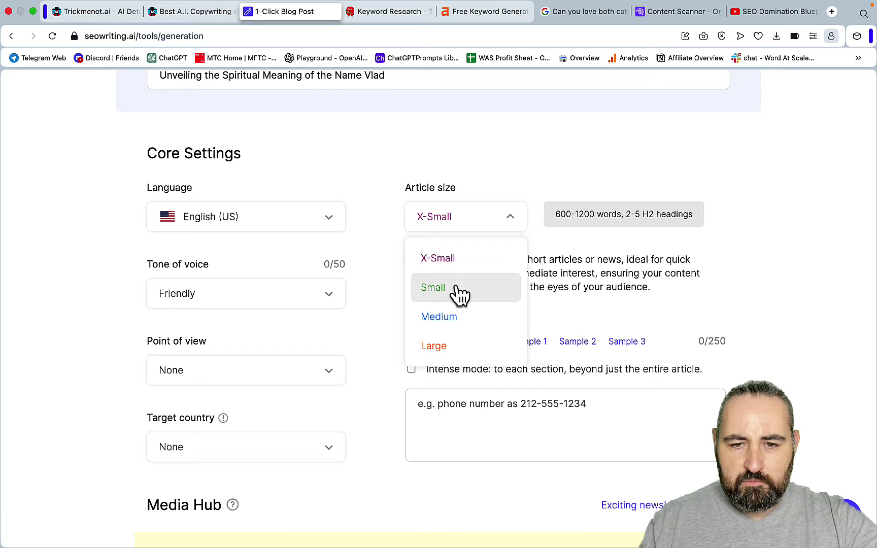
pyautogui.click(456, 261)
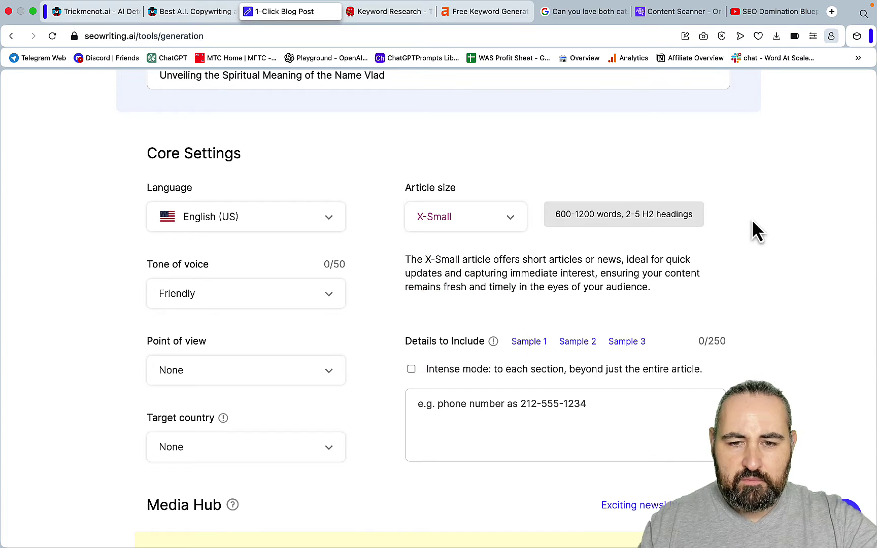
pyautogui.scroll(-1, 670, 249)
pyautogui.scroll(-4, 667, 239)
# Choose a Casual tone, no point of view, and United States as target country.
pyautogui.click(320, 218)
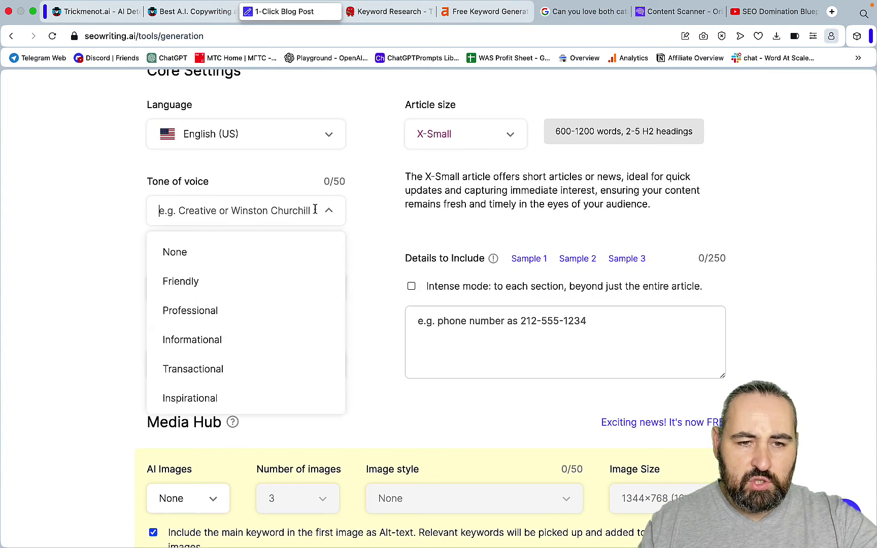
pyautogui.scroll(-3, 219, 347)
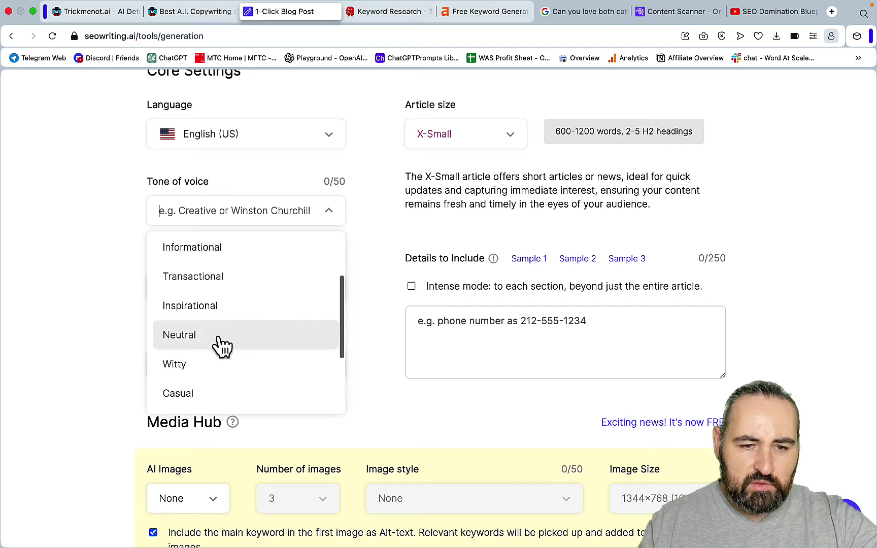
pyautogui.scroll(-2, 218, 330)
pyautogui.click(218, 327)
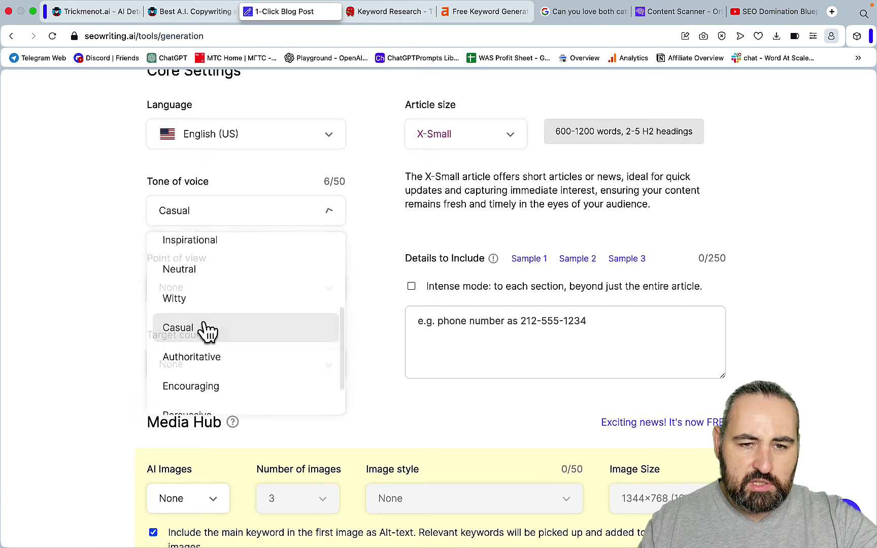
pyautogui.click(327, 294)
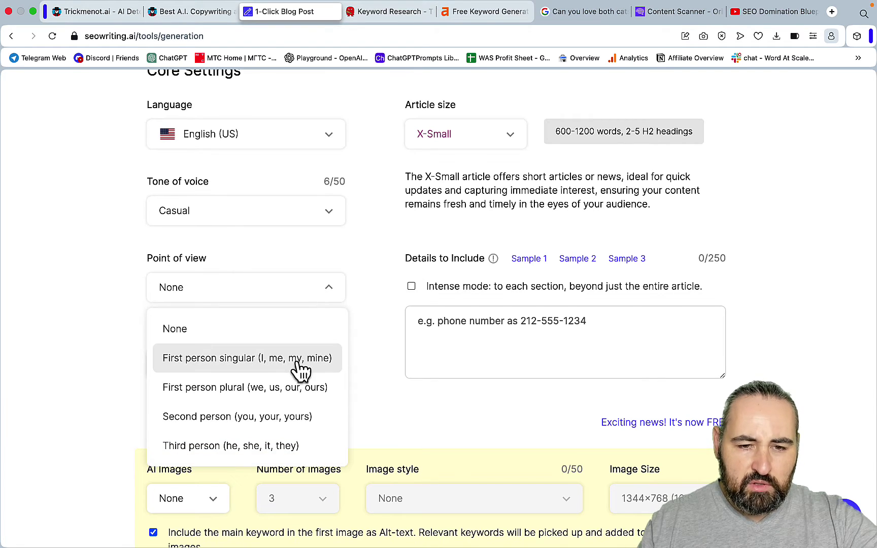
pyautogui.click(238, 337)
pyautogui.click(265, 366)
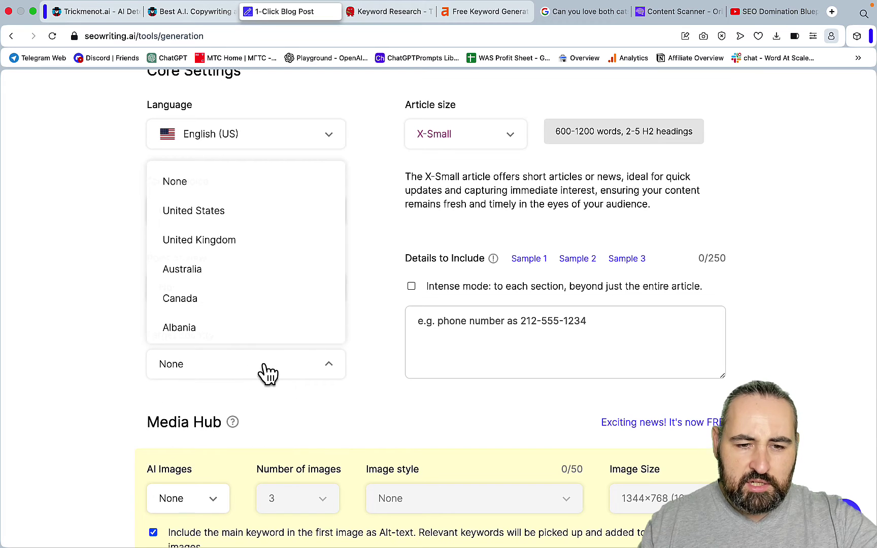
pyautogui.click(241, 216)
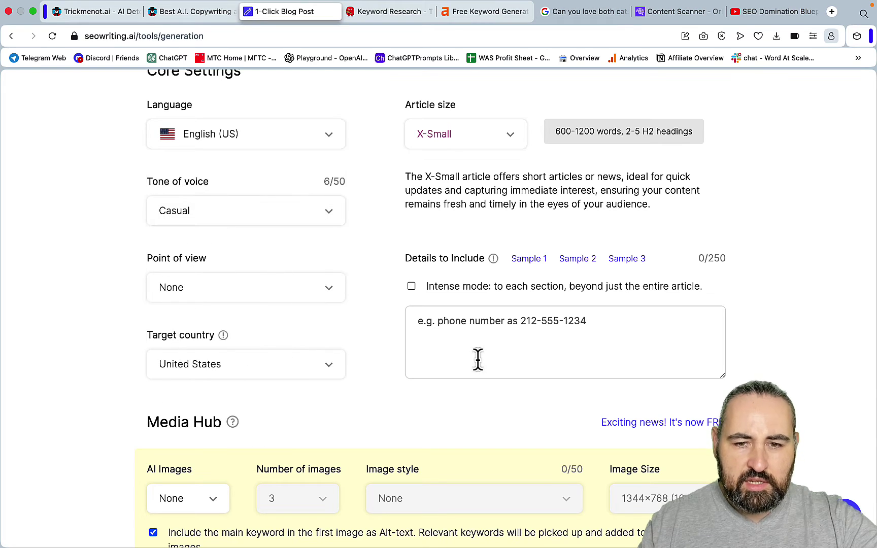
pyautogui.click(453, 325)
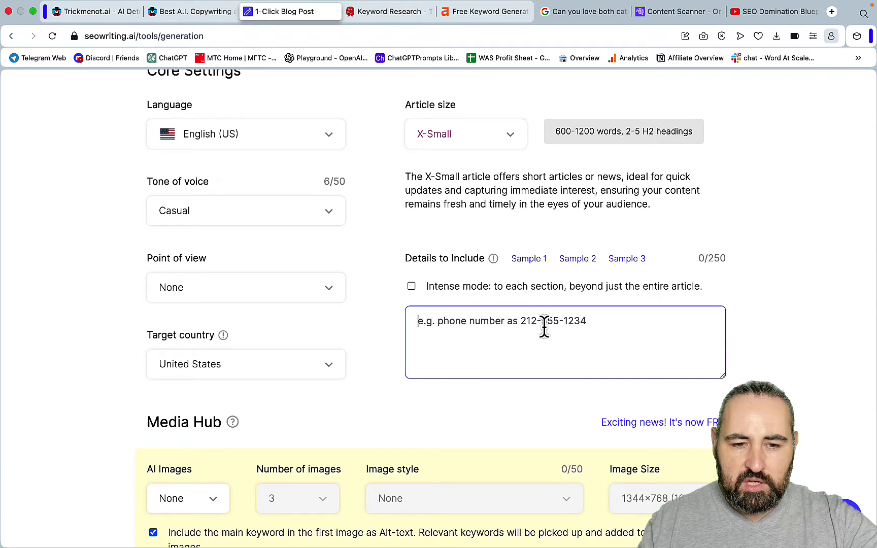
# Turn on AI images: 3 images, Cinematic style, 1344×768 (16:9) size.
pyautogui.scroll(-5, 546, 330)
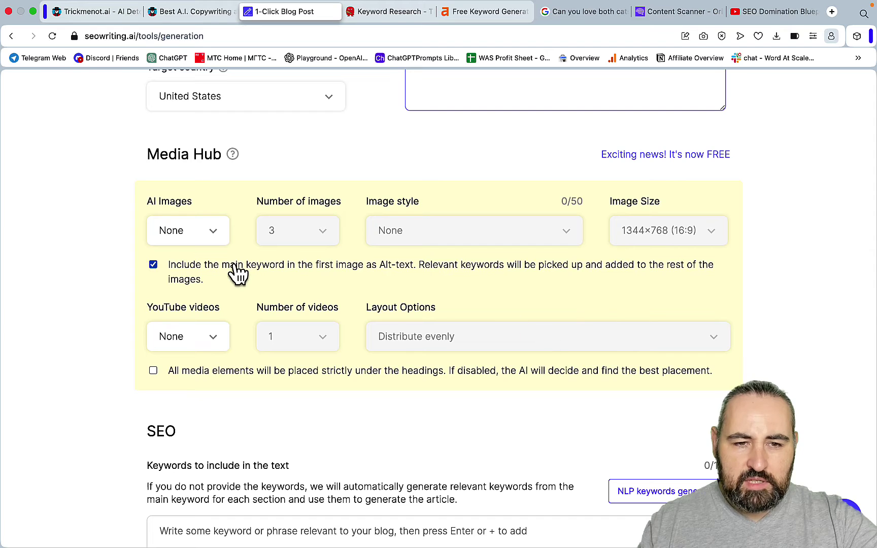
pyautogui.click(220, 232)
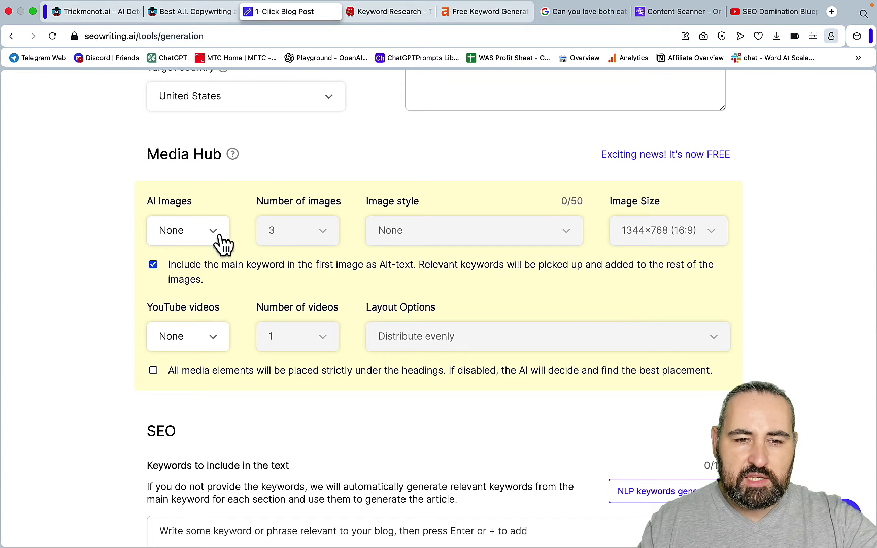
pyautogui.click(205, 299)
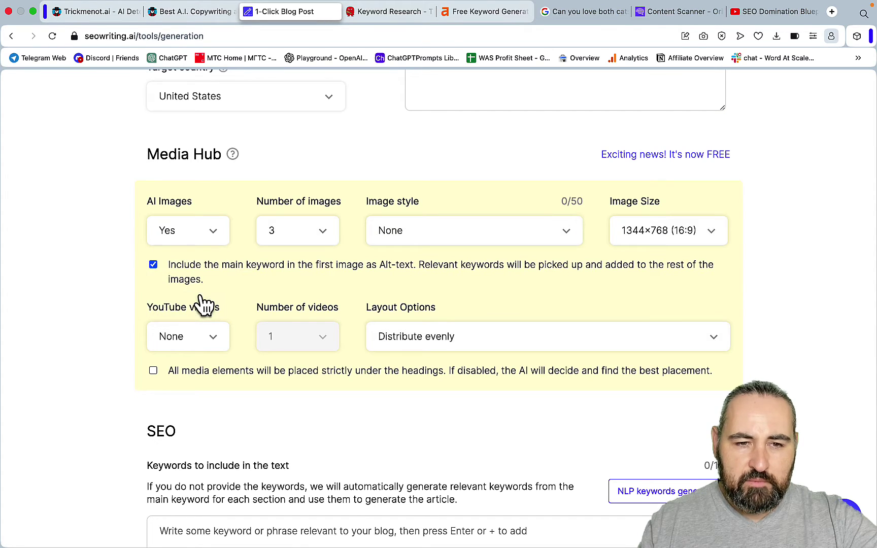
pyautogui.click(336, 239)
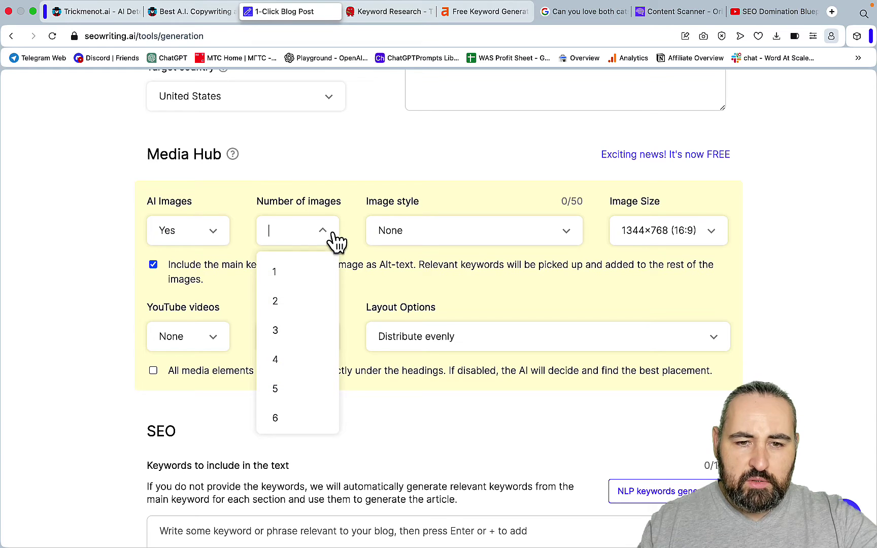
pyautogui.click(300, 329)
pyautogui.click(423, 238)
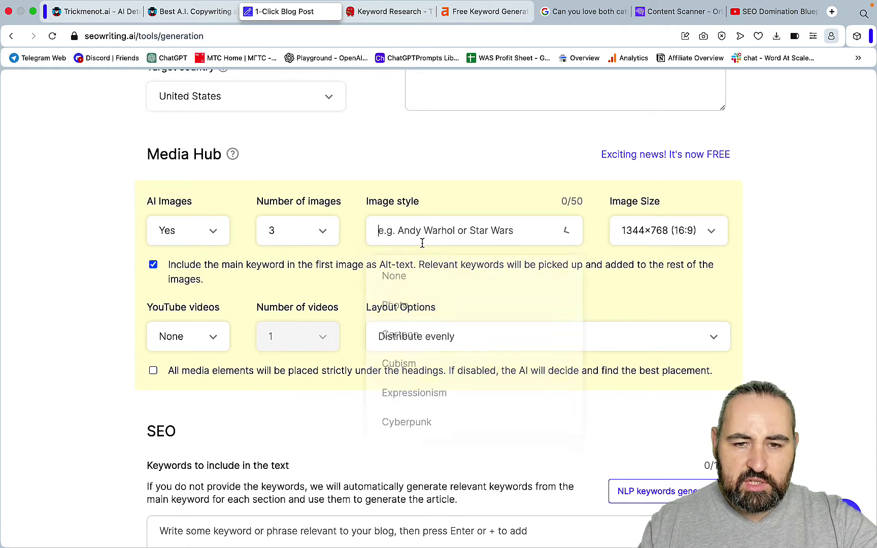
pyautogui.scroll(-2, 432, 404)
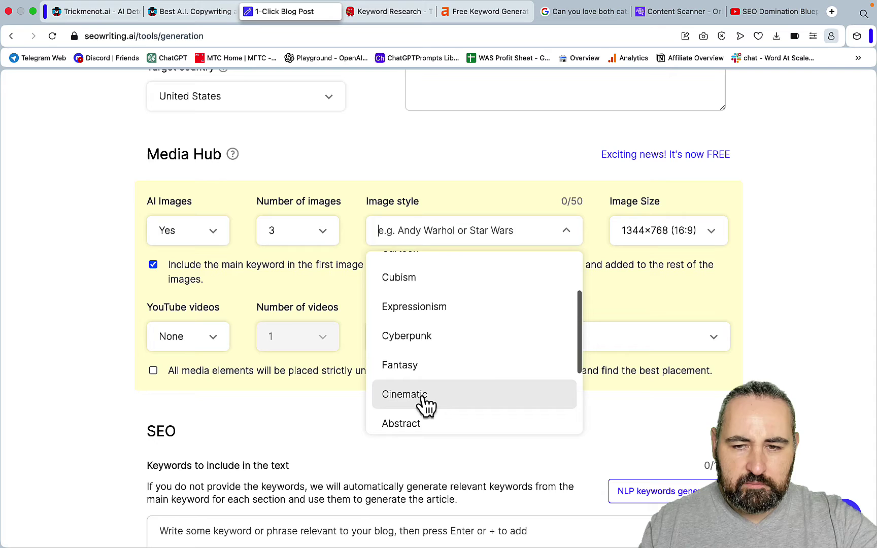
pyautogui.click(426, 404)
pyautogui.click(686, 249)
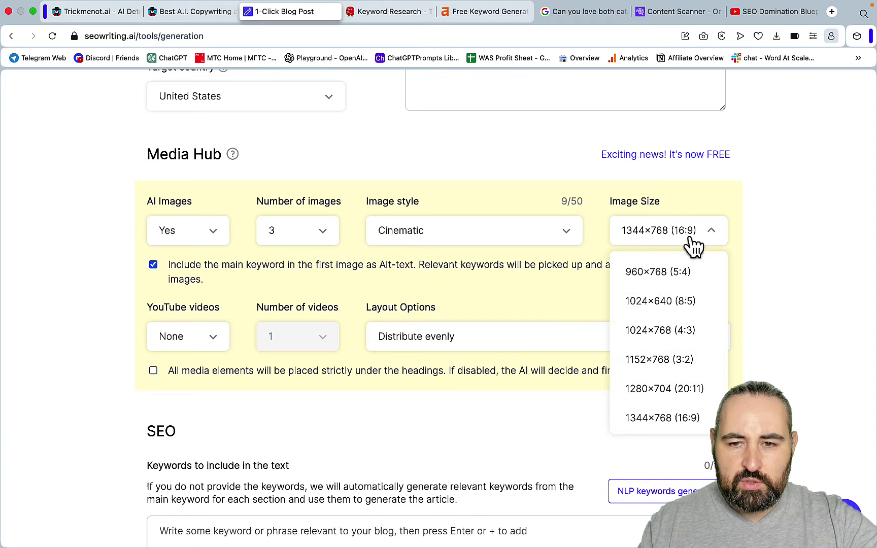
pyautogui.click(328, 335)
# Include YouTube videos with an alternating image-and-video layout.
pyautogui.click(187, 336)
pyautogui.click(189, 413)
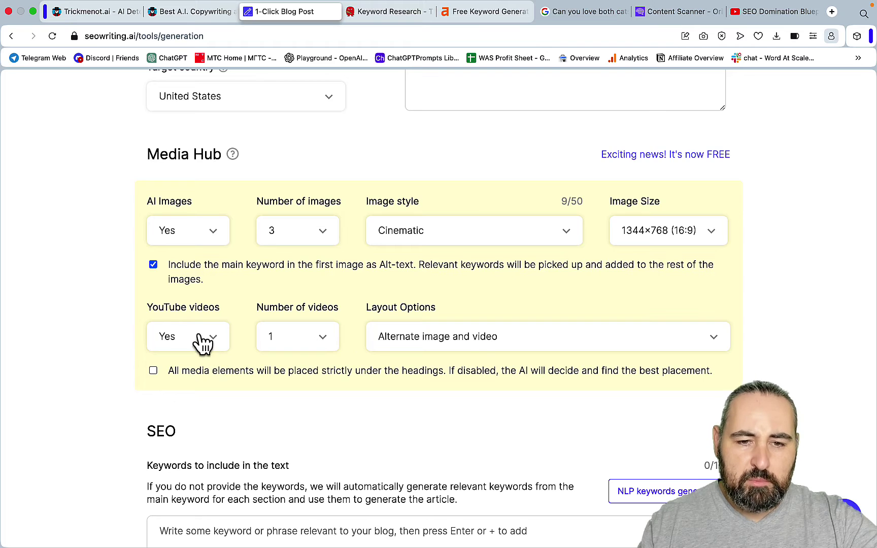
pyautogui.click(476, 350)
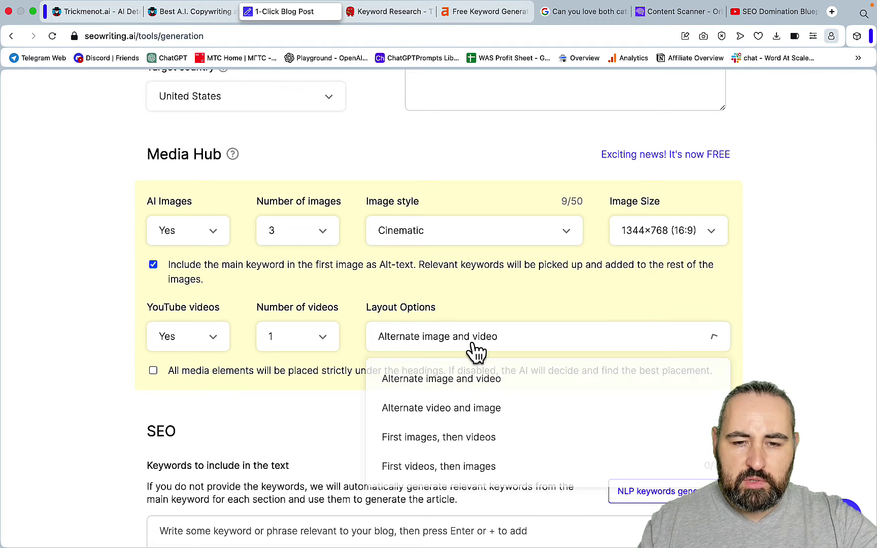
pyautogui.click(314, 401)
# Place media strictly under headings and generate ten NLP SEO keywords.
pyautogui.click(155, 374)
pyautogui.scroll(-4, 228, 356)
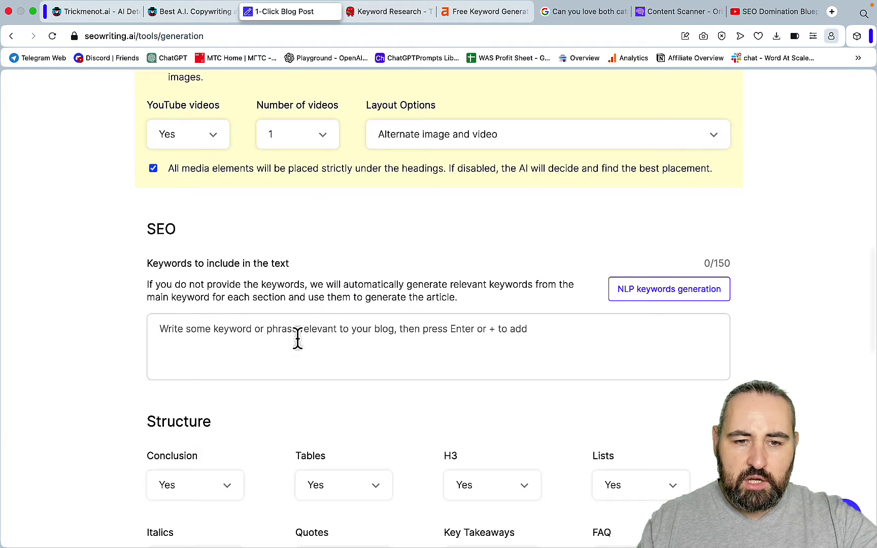
pyautogui.click(665, 293)
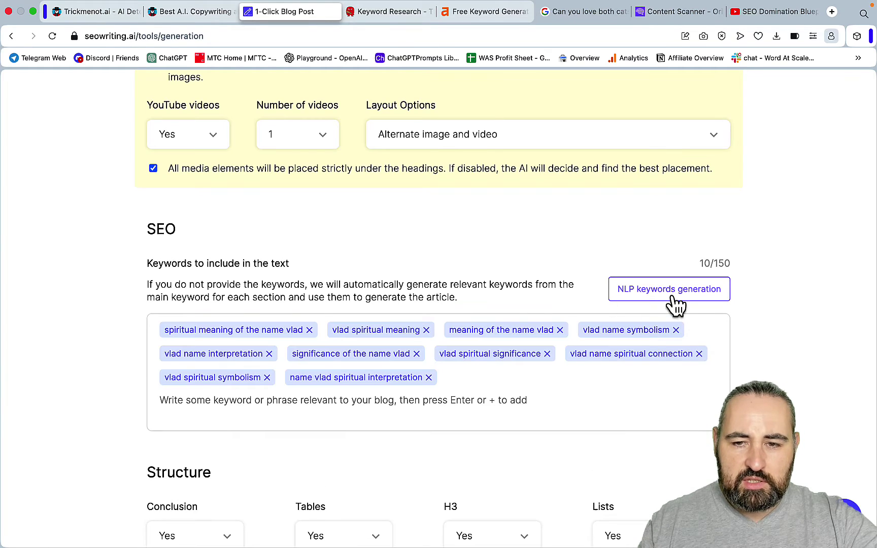
# Set Connect to Web's Network research to Yes.
pyautogui.scroll(-2, 677, 299)
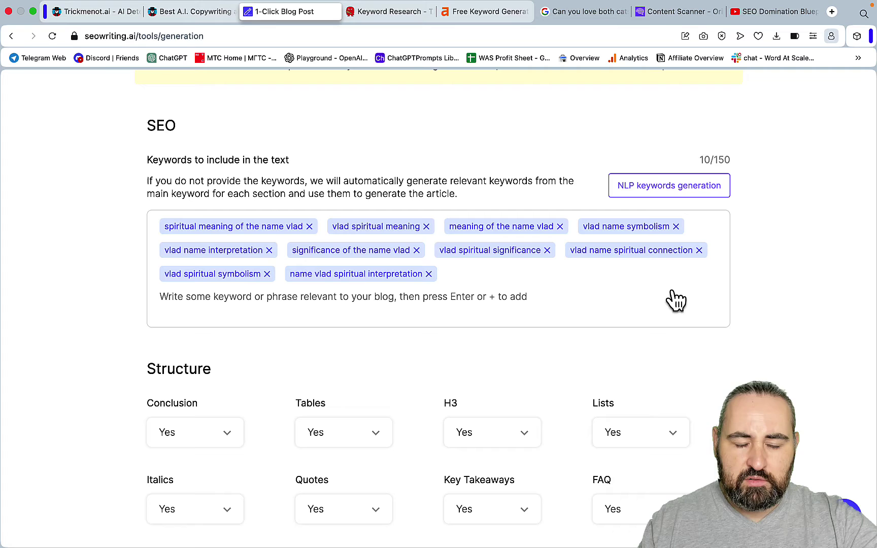
pyautogui.scroll(-5, 672, 292)
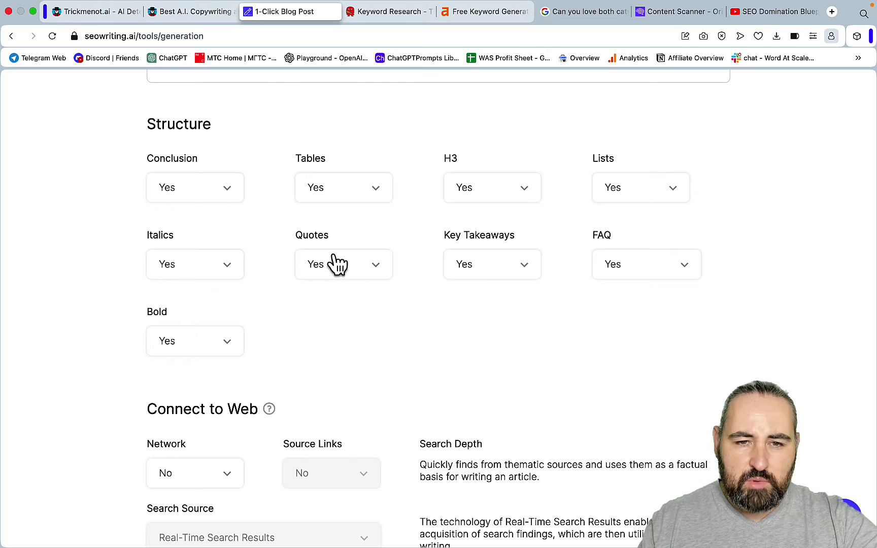
pyautogui.scroll(-3, 354, 286)
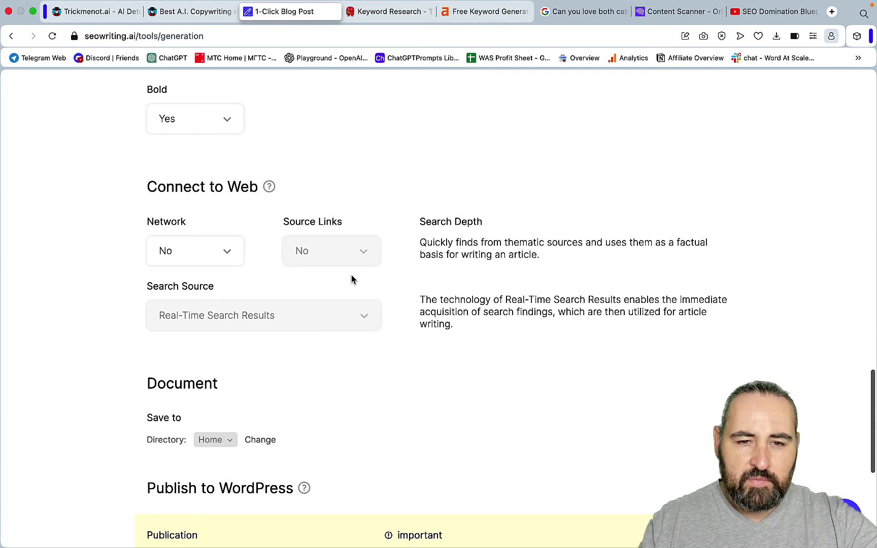
pyautogui.click(229, 256)
pyautogui.click(187, 321)
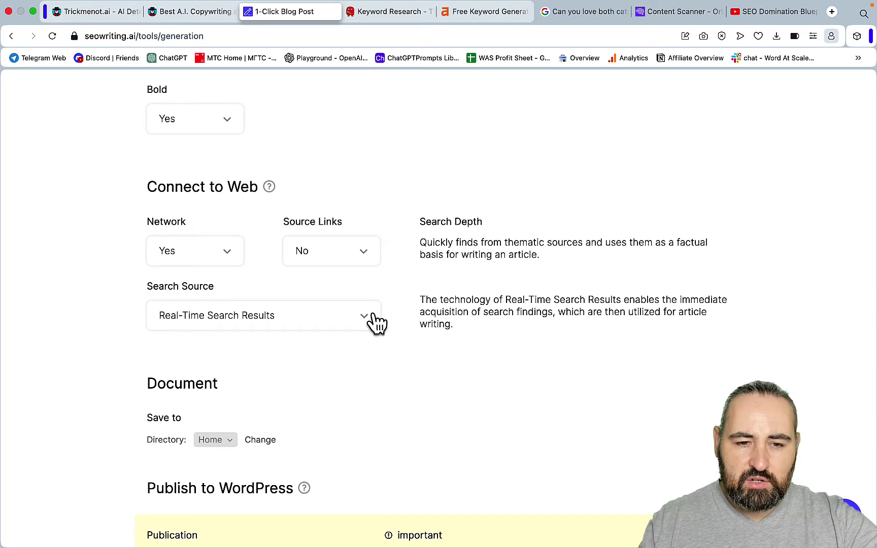
pyautogui.scroll(-5, 369, 358)
pyautogui.click(300, 307)
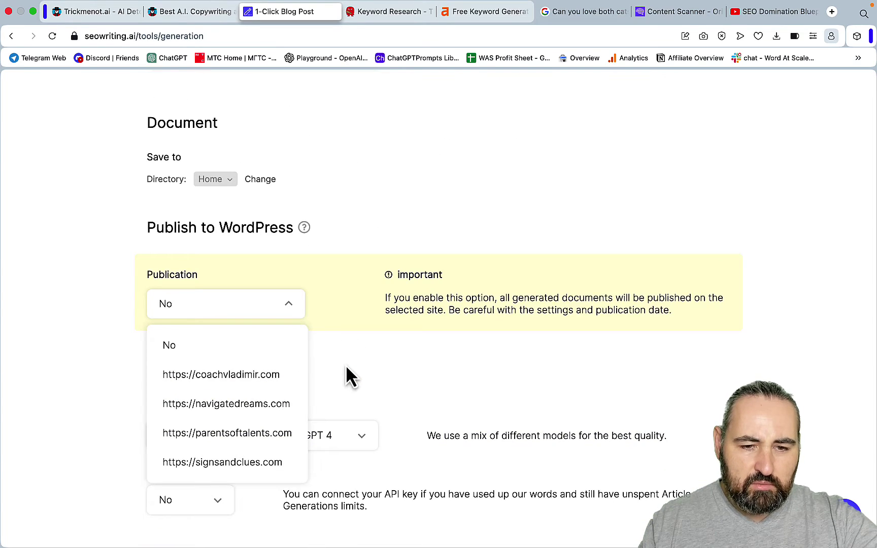
pyautogui.click(239, 462)
pyautogui.scroll(-2, 276, 309)
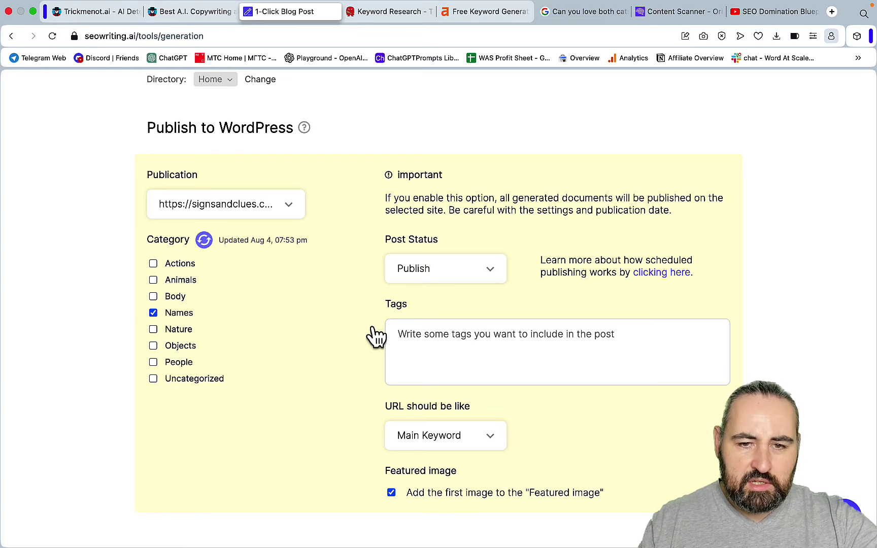
pyautogui.scroll(-3, 491, 277)
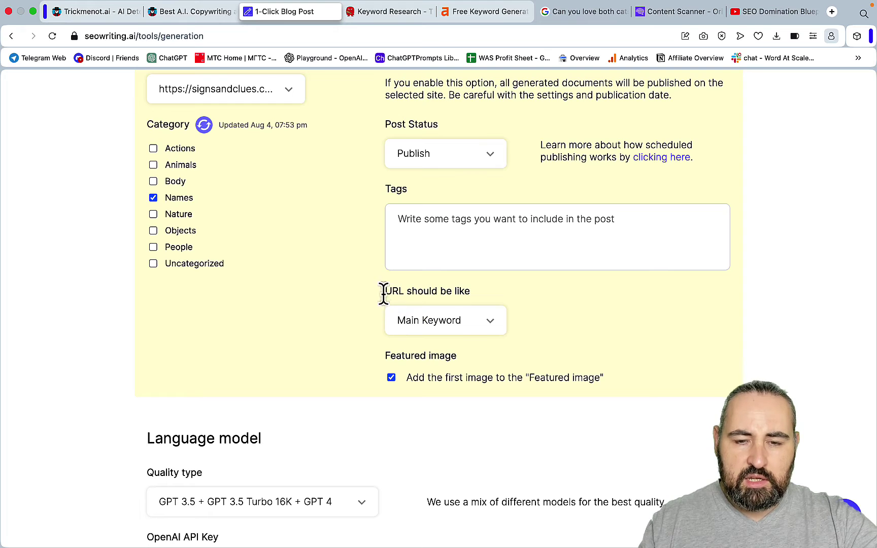
pyautogui.click(495, 335)
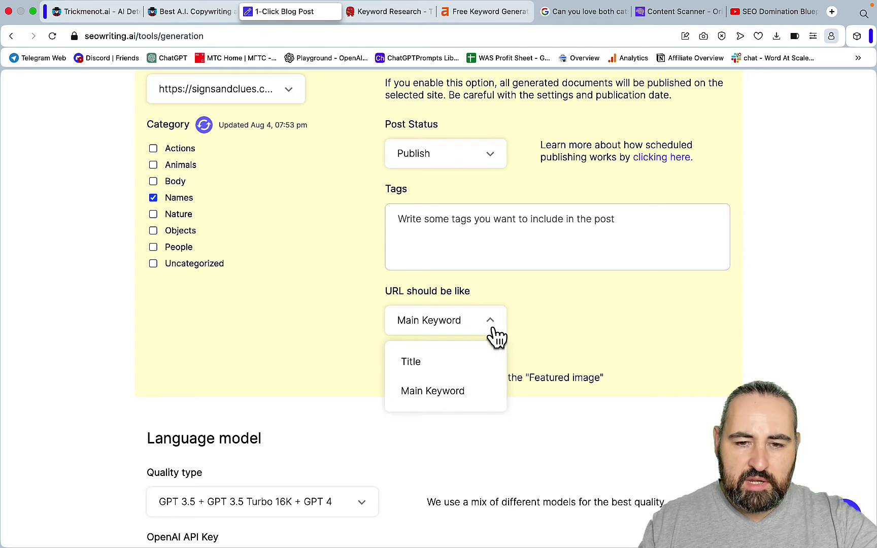
pyautogui.click(463, 390)
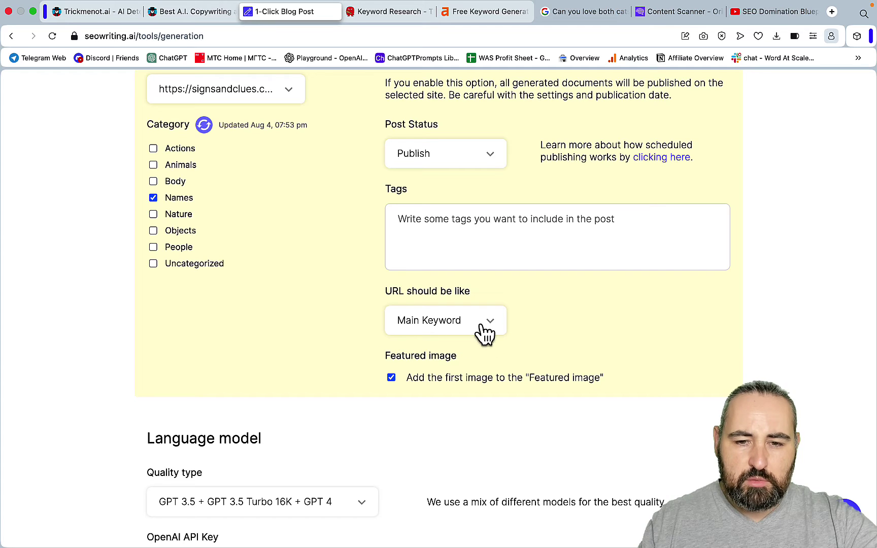
pyautogui.scroll(-2, 534, 323)
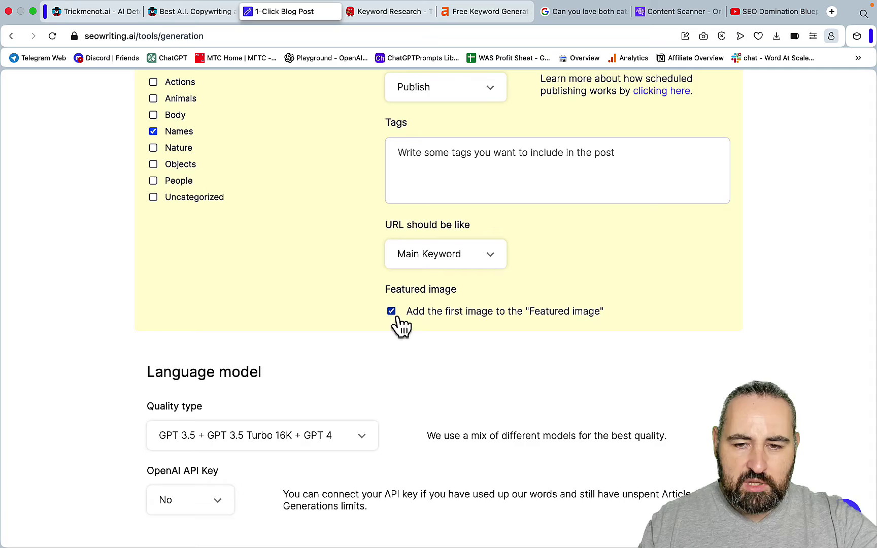
pyautogui.scroll(-2, 528, 376)
pyautogui.scroll(20, 550, 381)
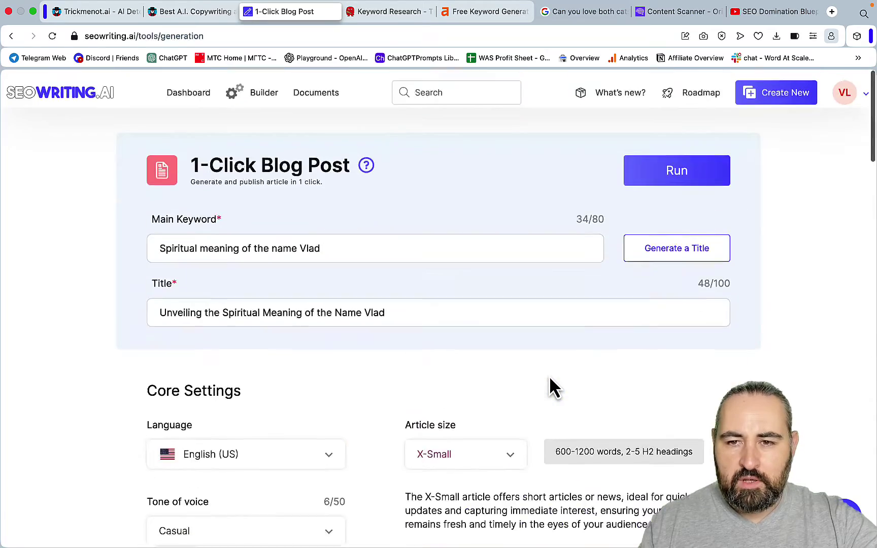
# Generate the 2660-word Vlad article and view it with the browser full screen.
pyautogui.click(660, 170)
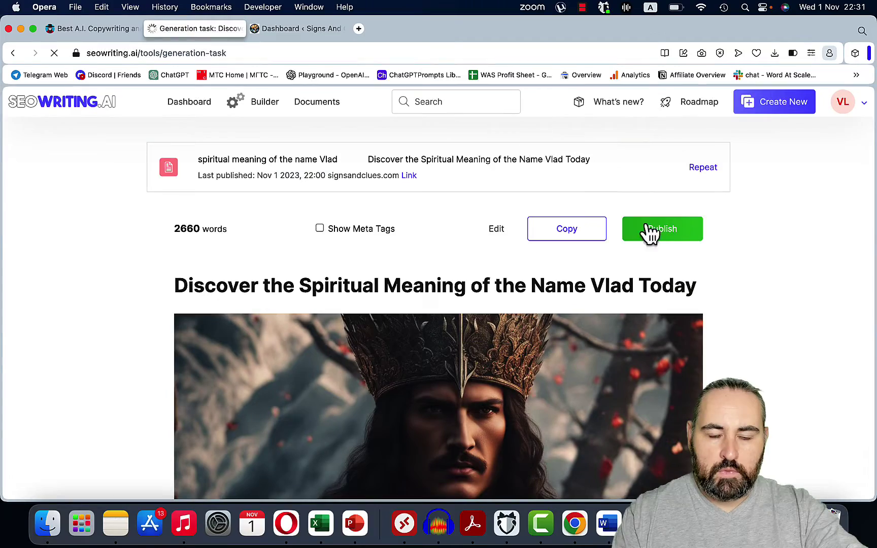
pyautogui.scroll(-2, 649, 235)
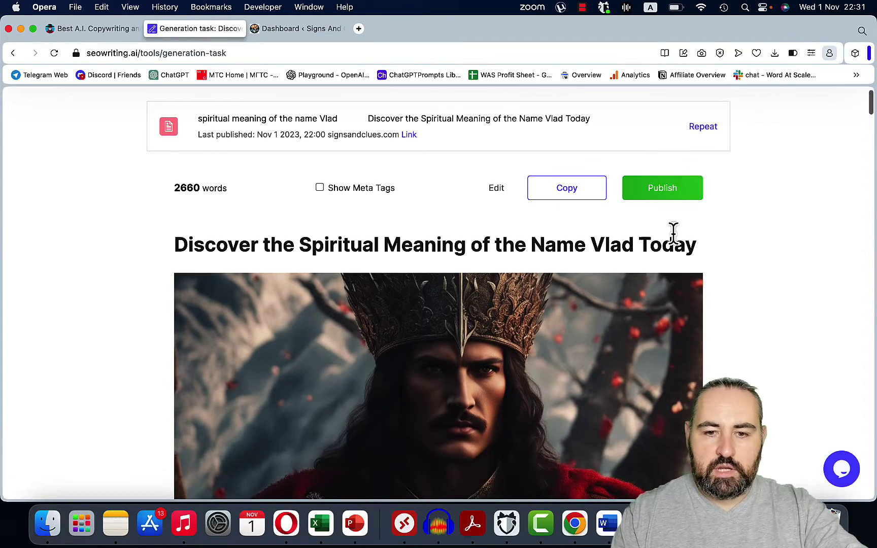
pyautogui.click(33, 29)
pyautogui.scroll(-2, 589, 325)
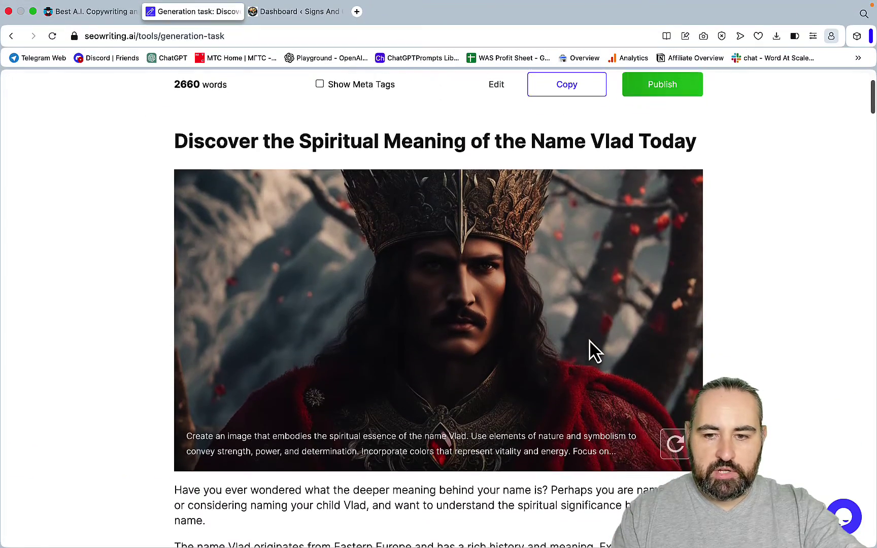
pyautogui.scroll(-20, 584, 303)
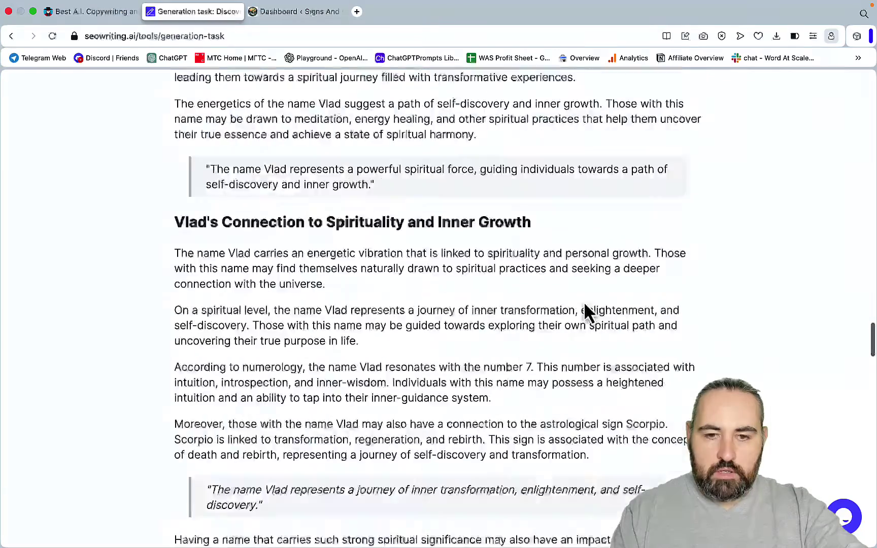
pyautogui.scroll(-10, 583, 302)
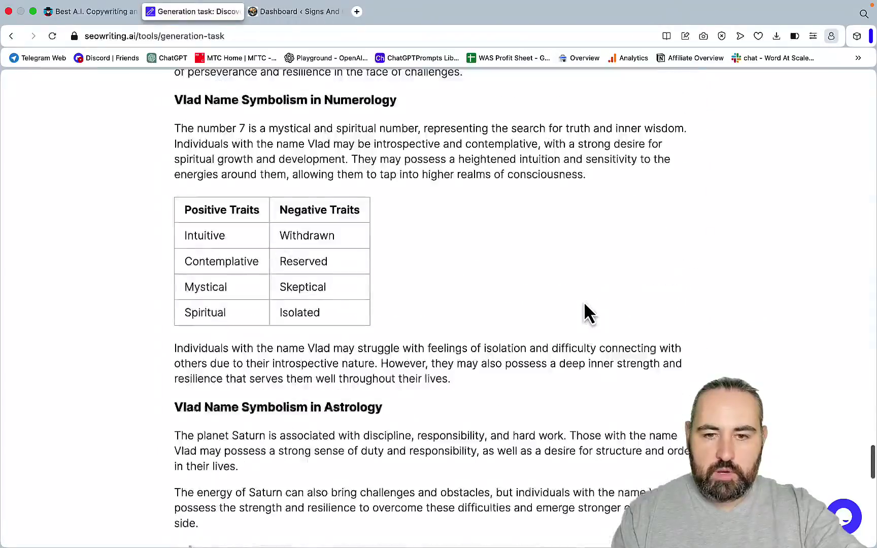
# Regenerate the tree image under 'The Energetic Vibration of Vlad' from its prompt.
pyautogui.scroll(15, 584, 301)
pyautogui.scroll(10, 584, 302)
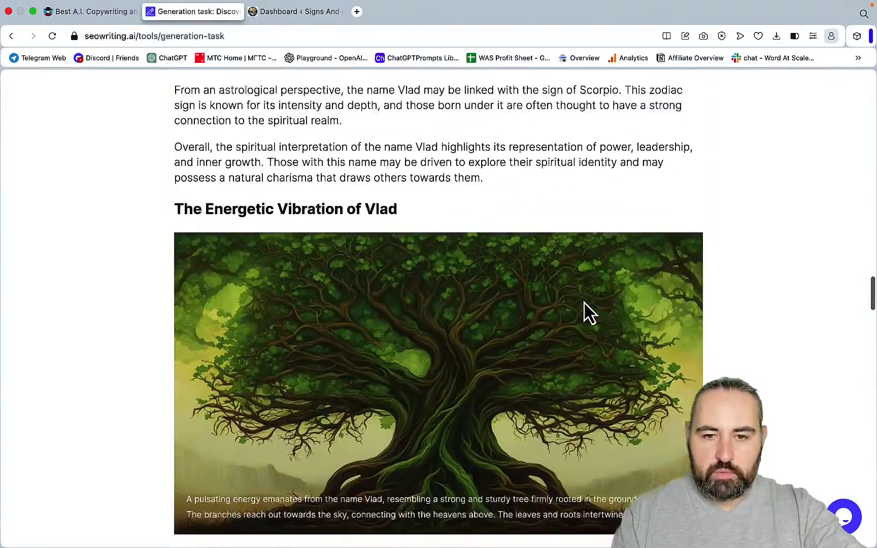
pyautogui.scroll(-2, 584, 303)
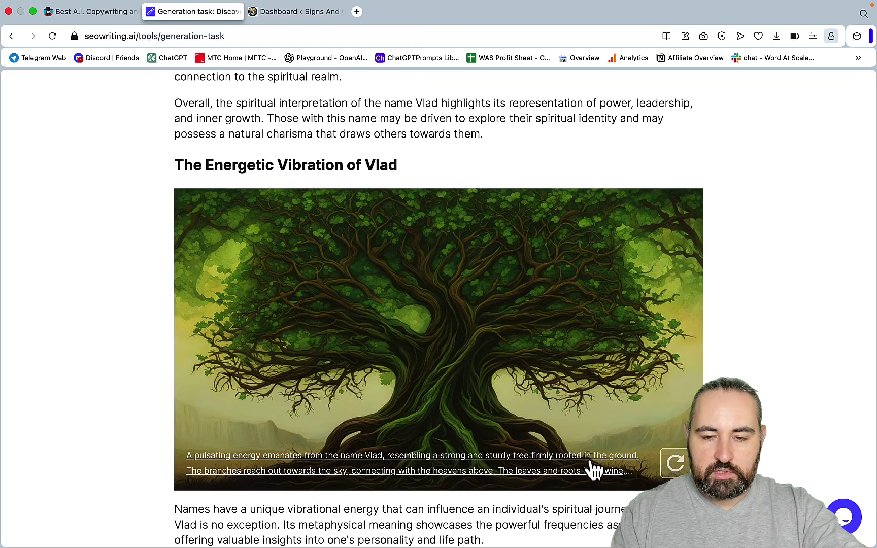
pyautogui.click(542, 470)
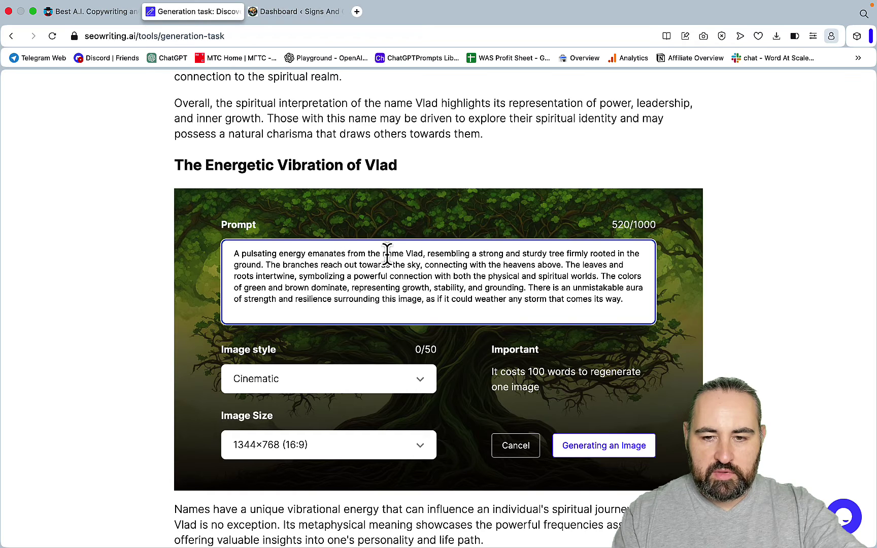
pyautogui.click(611, 454)
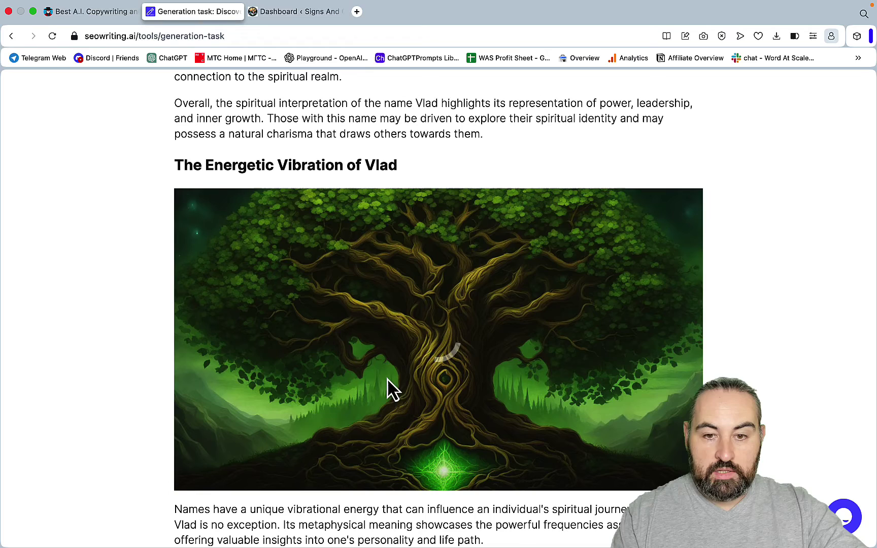
# Review the Vlad post's Rank Math 70/100 SEO checklist in WordPress.
pyautogui.hotkey('ctrl', 'Tab')
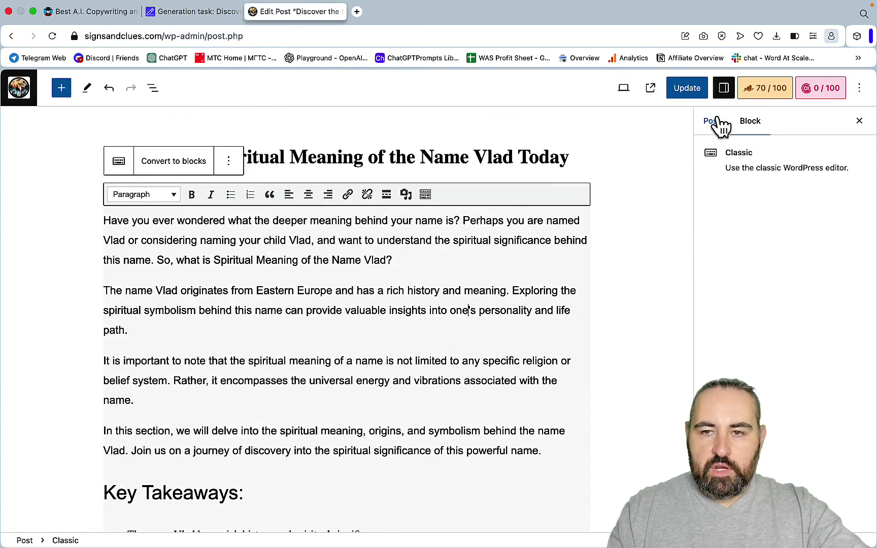
pyautogui.click(761, 91)
pyautogui.scroll(-5, 757, 334)
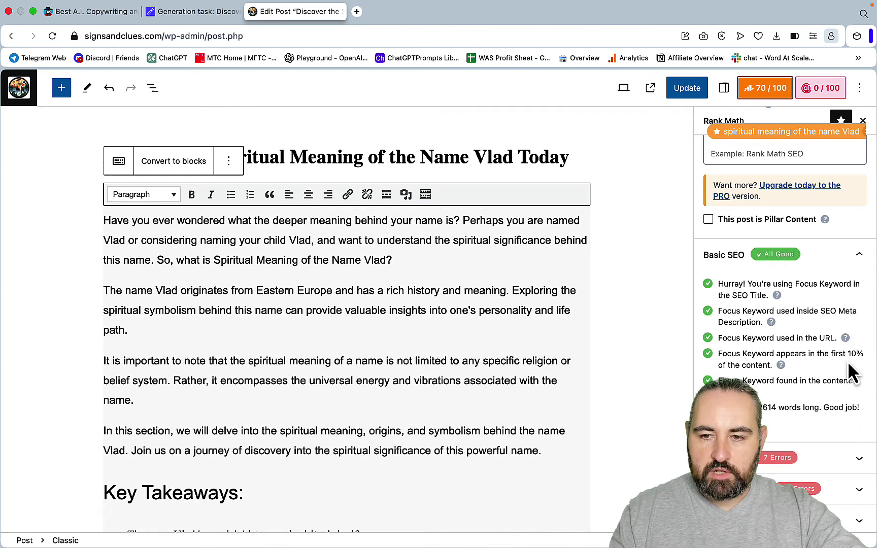
pyautogui.scroll(3, 795, 376)
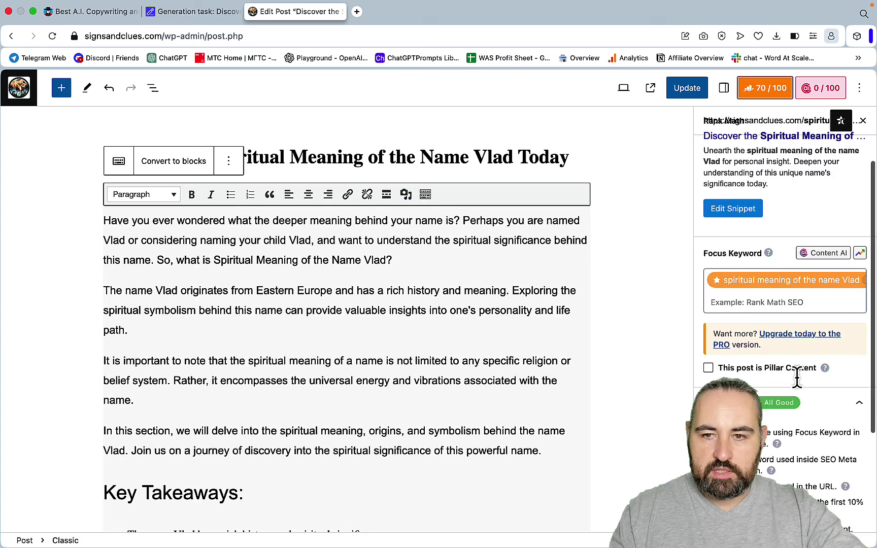
pyautogui.scroll(-3, 798, 380)
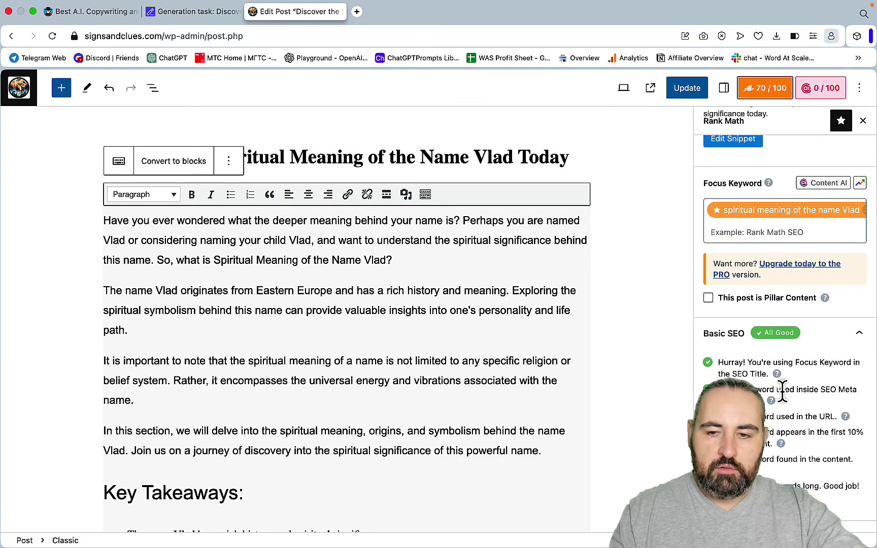
# Deselect the classic content block and scroll through the Vlad post.
pyautogui.click(594, 285)
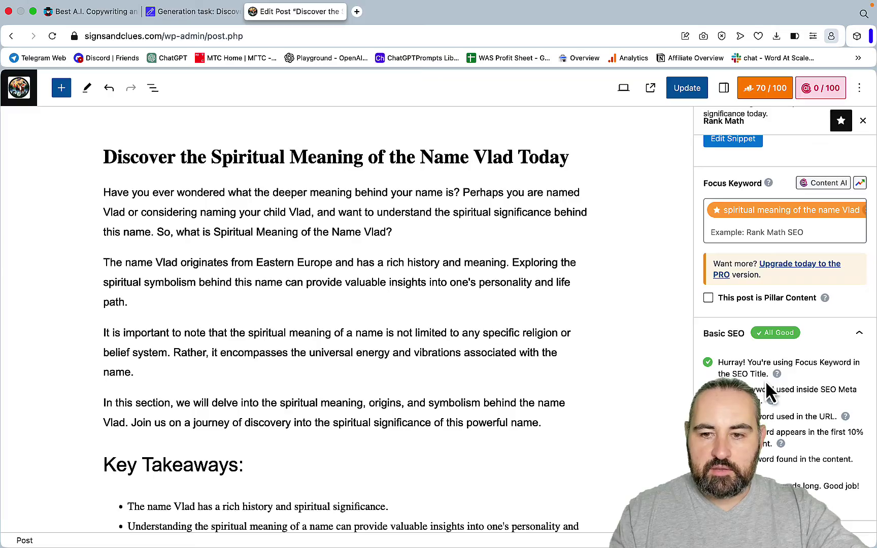
pyautogui.scroll(-15, 660, 368)
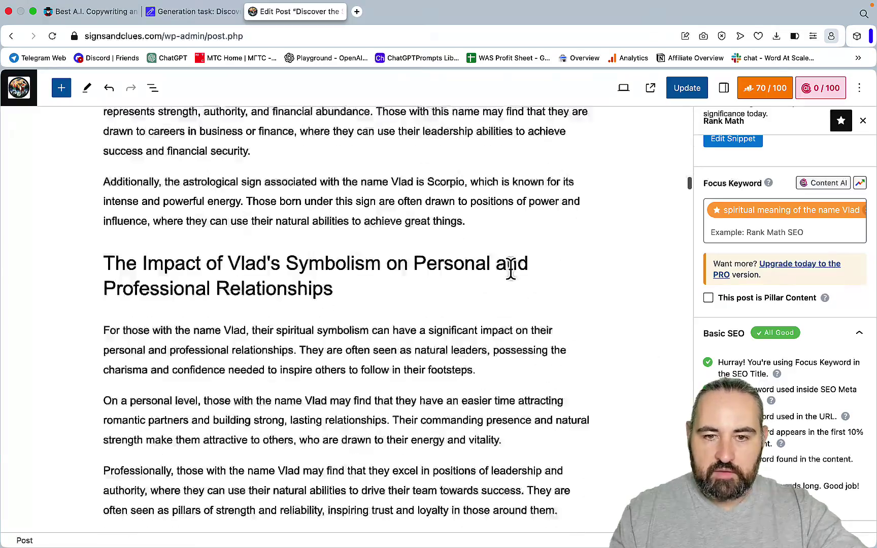
pyautogui.scroll(-10, 511, 269)
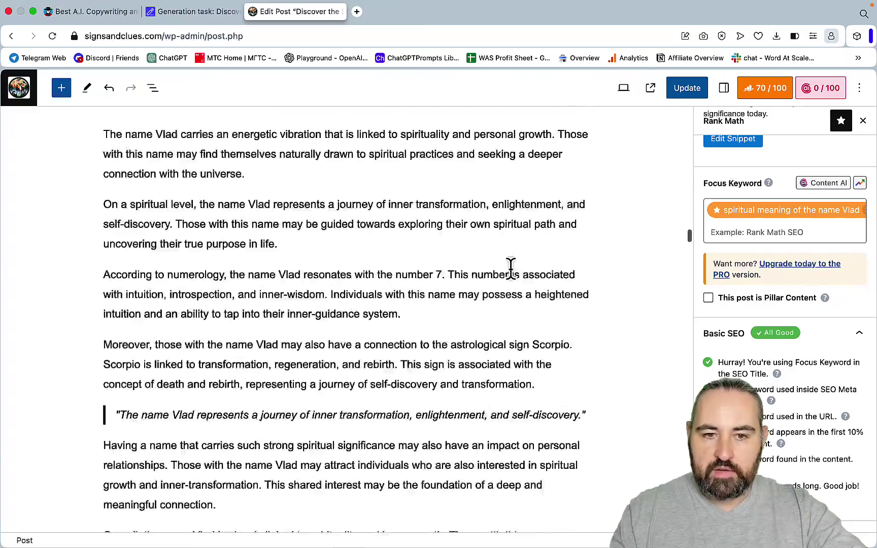
pyautogui.scroll(-5, 511, 265)
pyautogui.scroll(20, 513, 269)
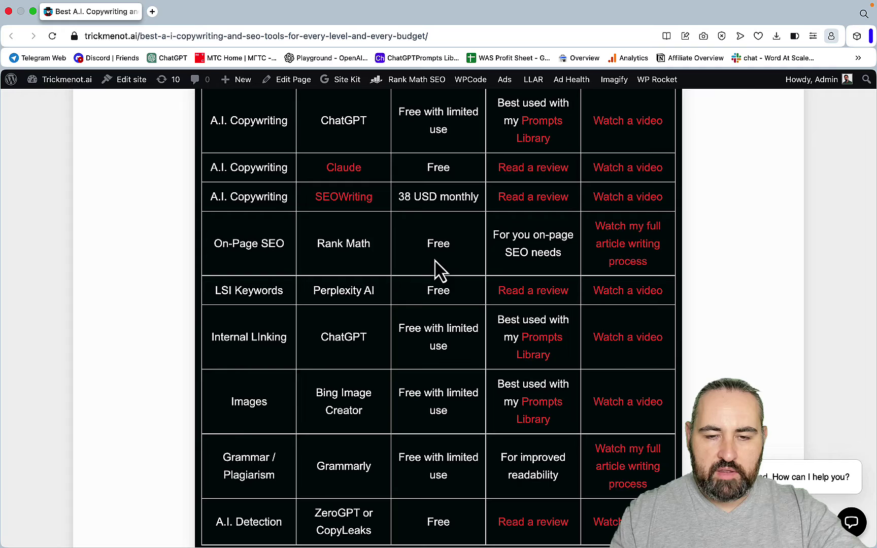
# Open the LSI Keywords row's review video, 'FREE LSI Keywords & Entities For Better SEO'.
pyautogui.scroll(-2, 477, 259)
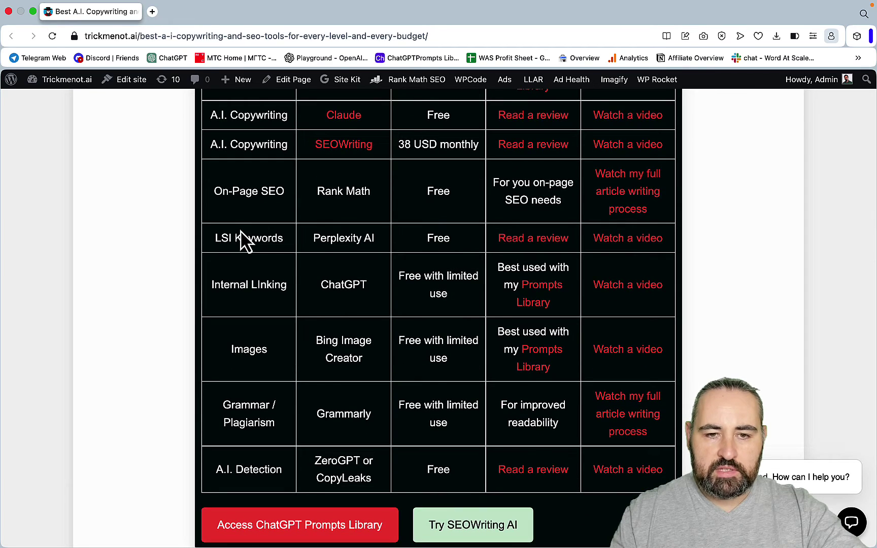
pyautogui.click(152, 12)
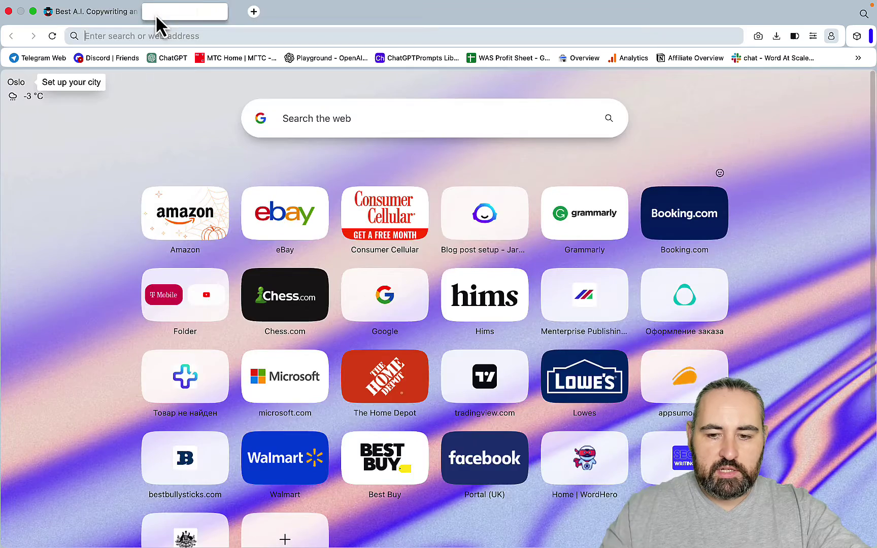
pyautogui.hotkey('ctrl', 'shift', 'Tab')
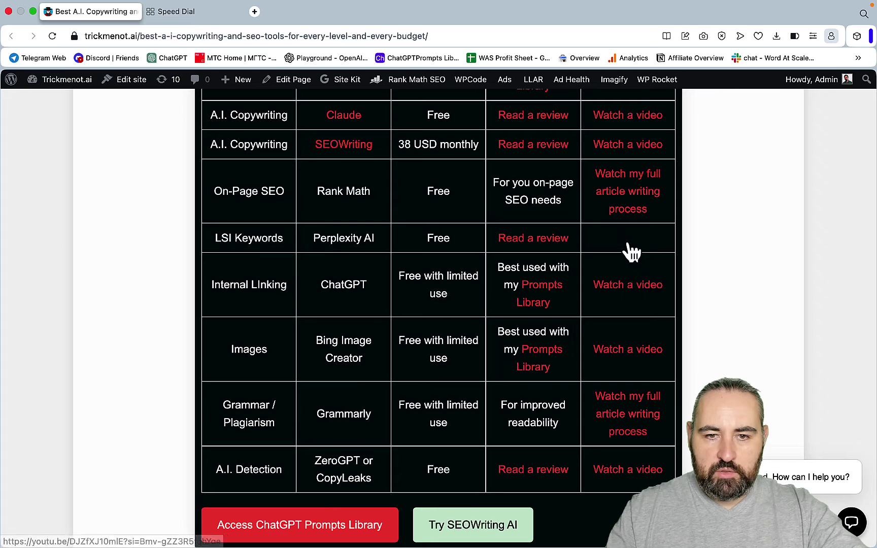
pyautogui.click(630, 246)
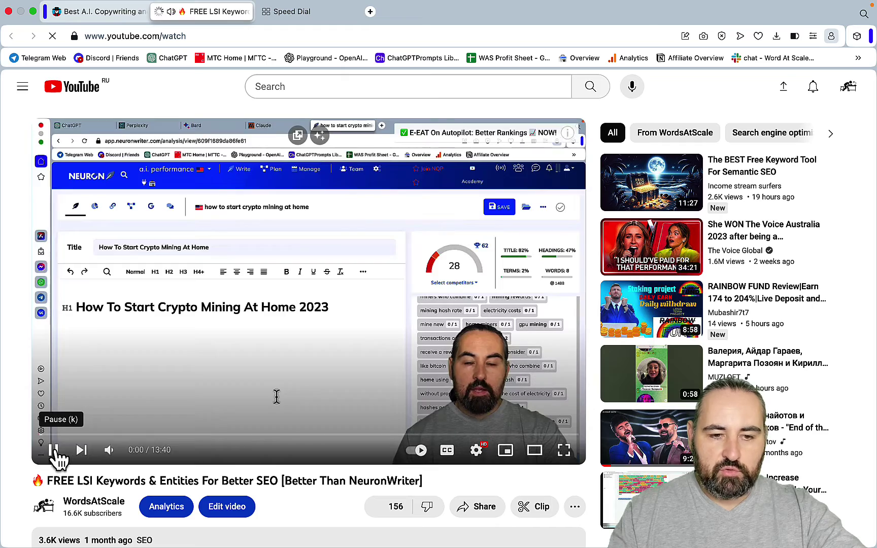
# Pause the video and expand its description listing the LSI and entity prompts.
pyautogui.click(55, 451)
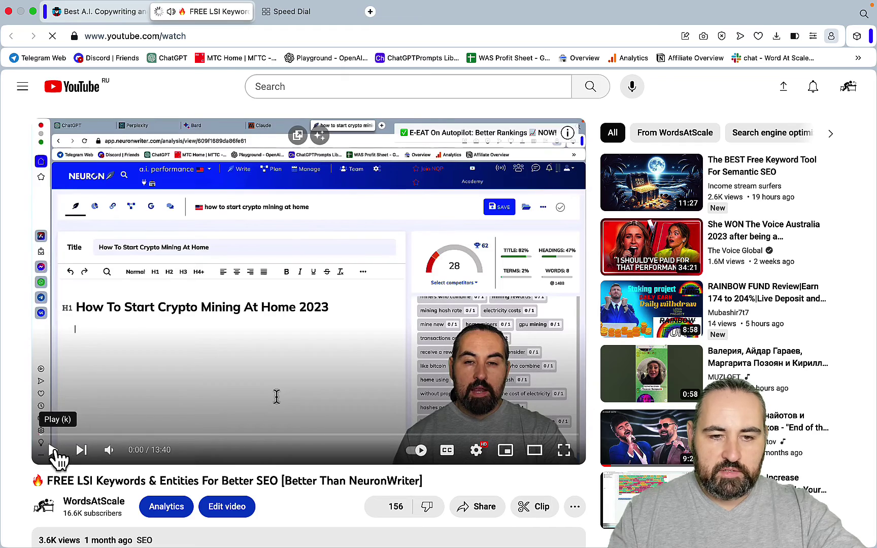
pyautogui.scroll(-5, 209, 303)
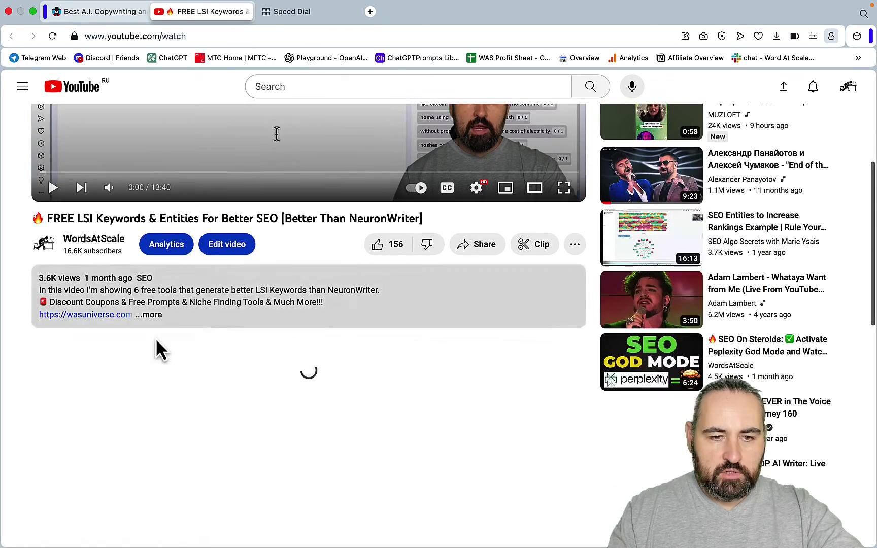
pyautogui.click(159, 313)
pyautogui.scroll(-3, 218, 329)
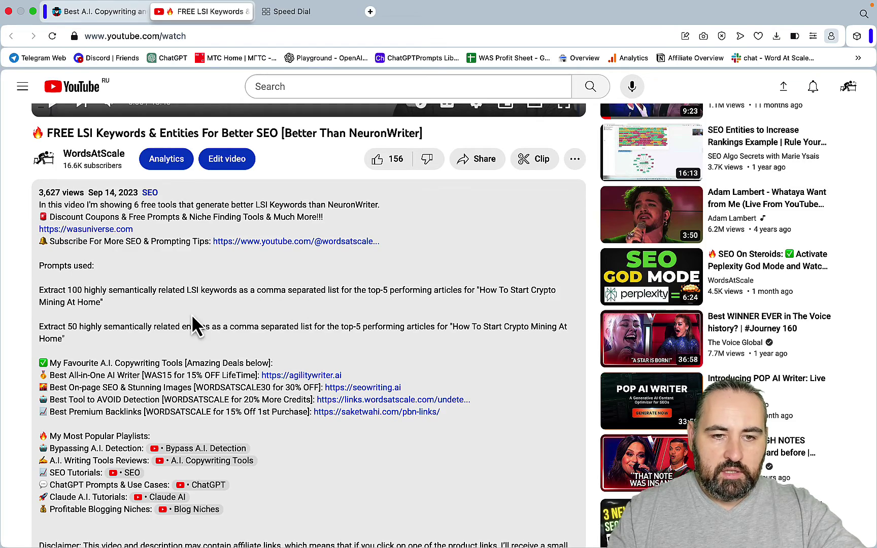
pyautogui.scroll(10, 206, 330)
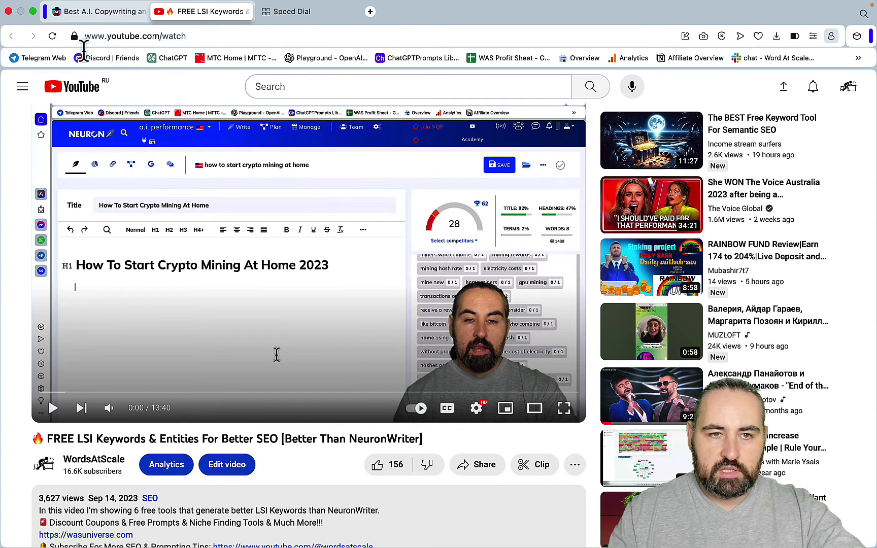
# View the Internal Linking review video, then switch to a full-screen Microsoft Edge window.
pyautogui.click(105, 12)
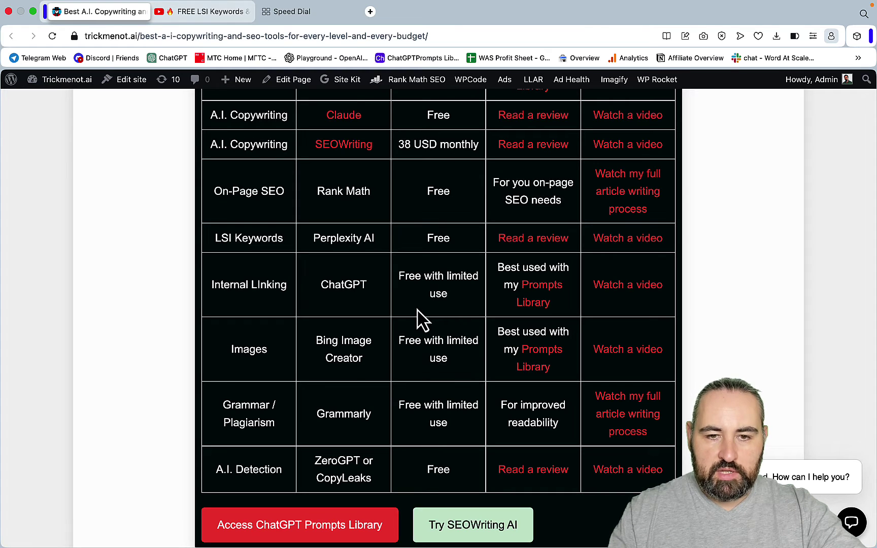
pyautogui.click(640, 292)
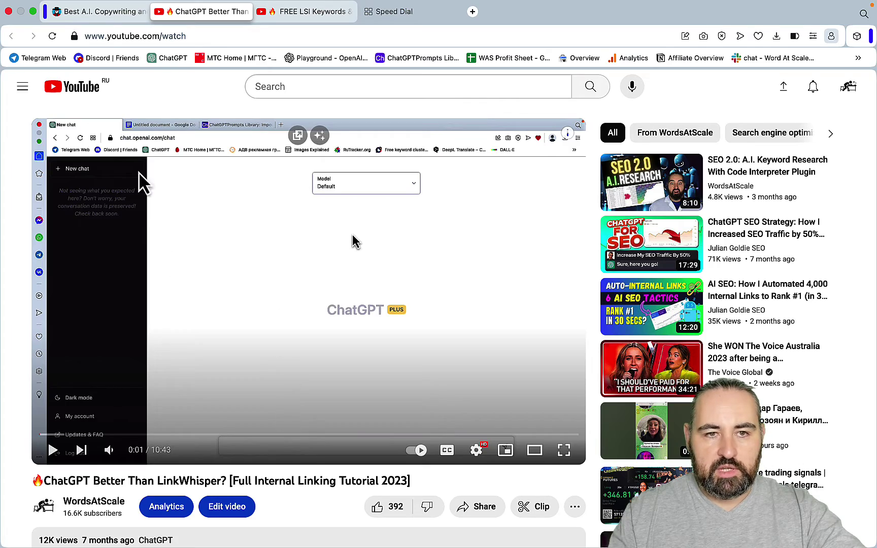
pyautogui.click(108, 15)
pyautogui.scroll(-2, 346, 266)
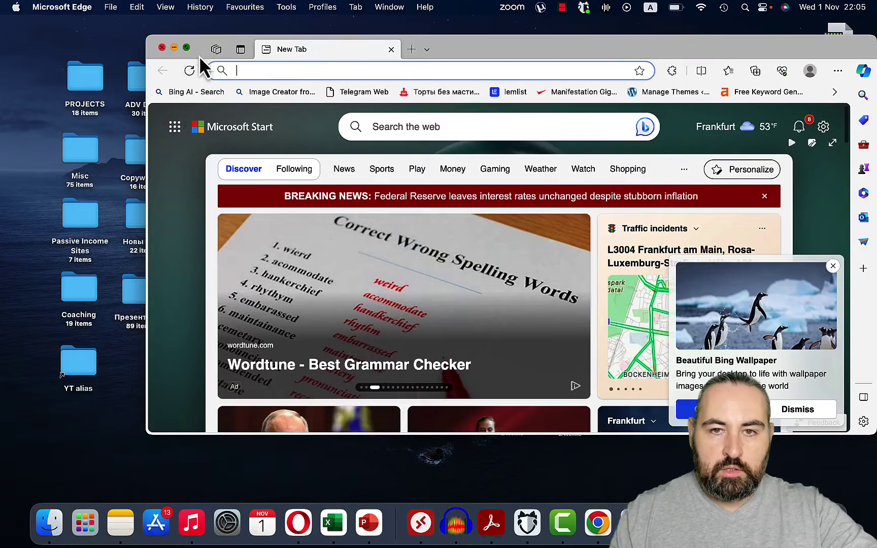
pyautogui.click(190, 46)
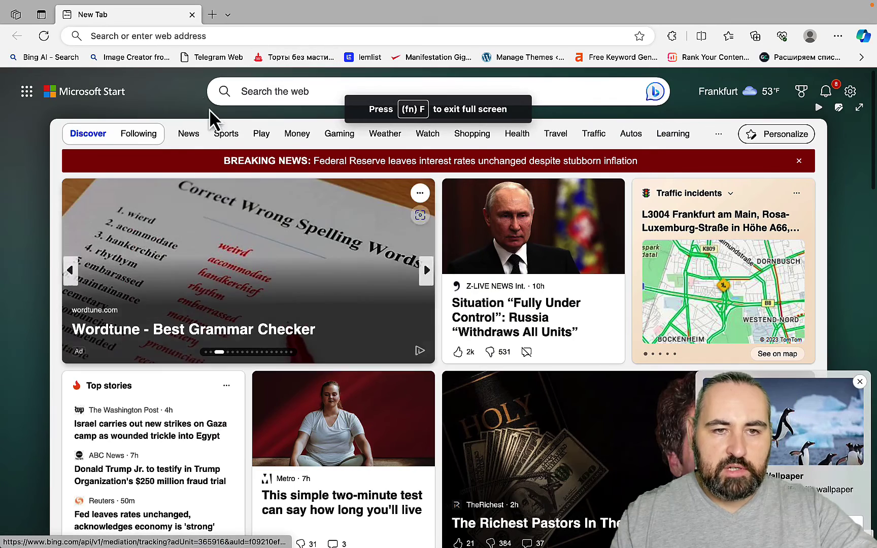
# Edit the Bing Image Creator prompt to a penguin holding a sign that says hello.
pyautogui.click(129, 57)
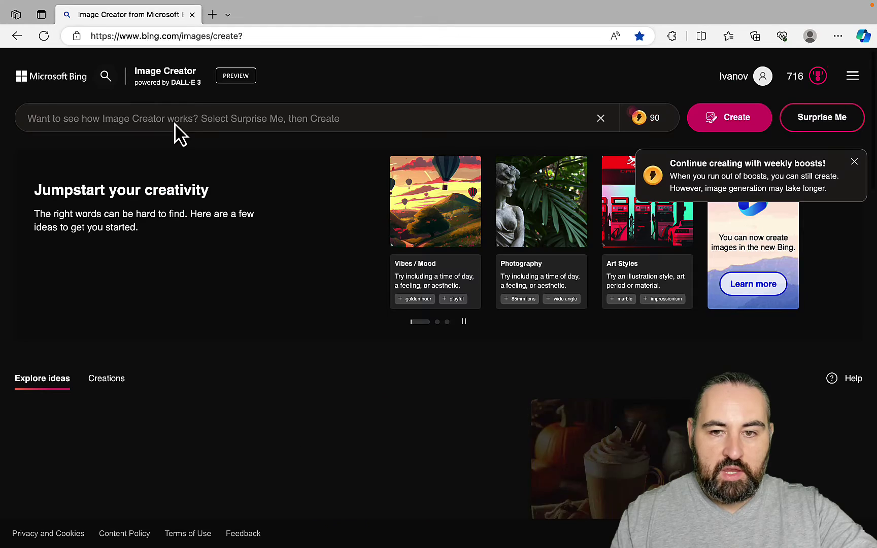
pyautogui.click(127, 112)
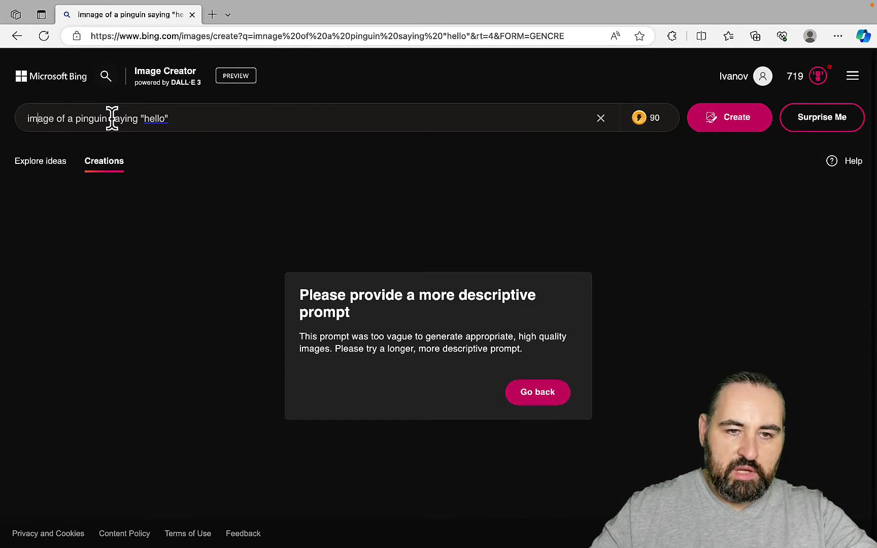
pyautogui.click(112, 118)
pyautogui.write('holding a ')
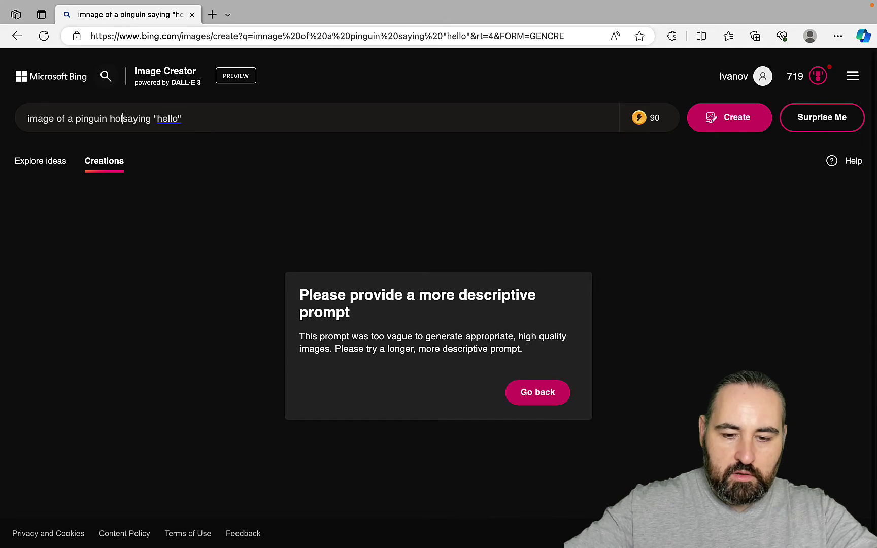
pyautogui.write('sign thats')
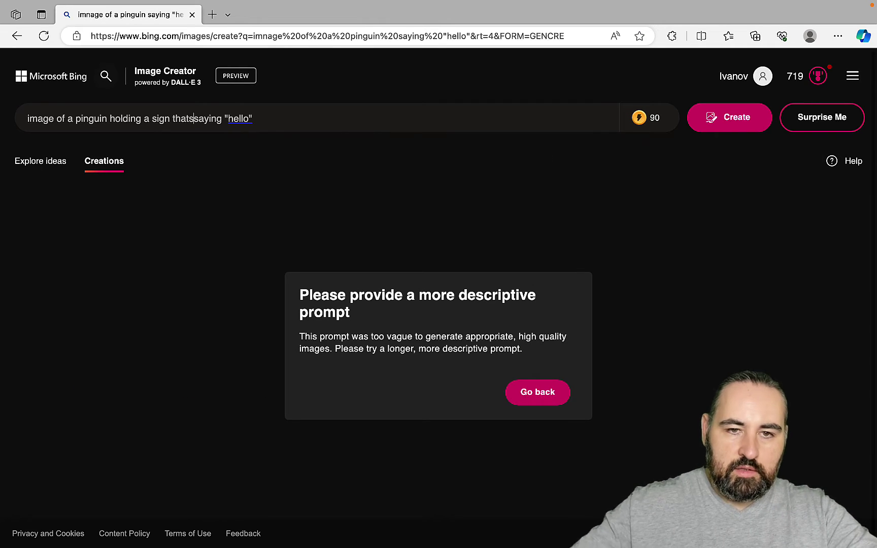
pyautogui.press('Right')
pyautogui.press('Right')
pyautogui.press('Delete')
pyautogui.press('Delete')
pyautogui.press('Delete')
pyautogui.write('s')
# Generate the penguin images and return to the trickmenot.ai tools-stack tab.
pyautogui.press('Return')
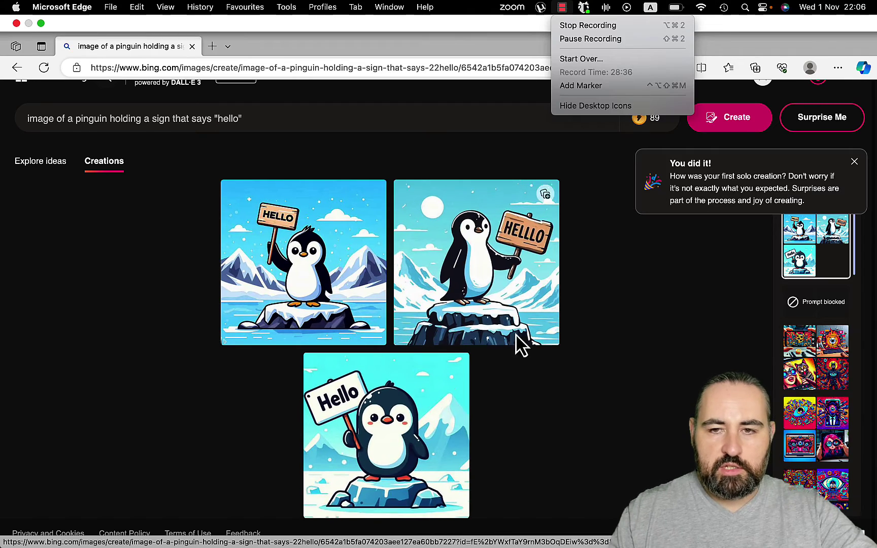
pyautogui.click(652, 378)
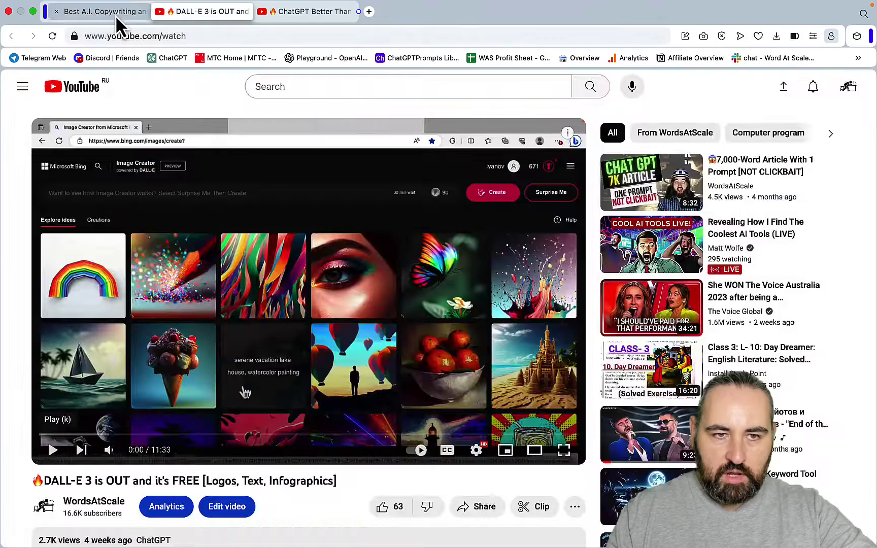
pyautogui.click(115, 15)
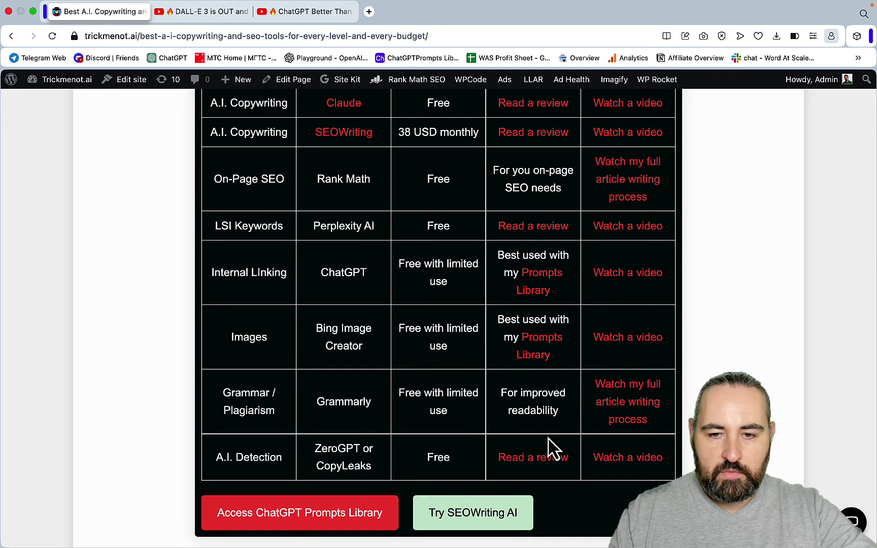
# Highlight the 38 USD one-time and 10 USD recurring costs in the Beginner Tools Budget Breakdown.
pyautogui.scroll(-7, 655, 447)
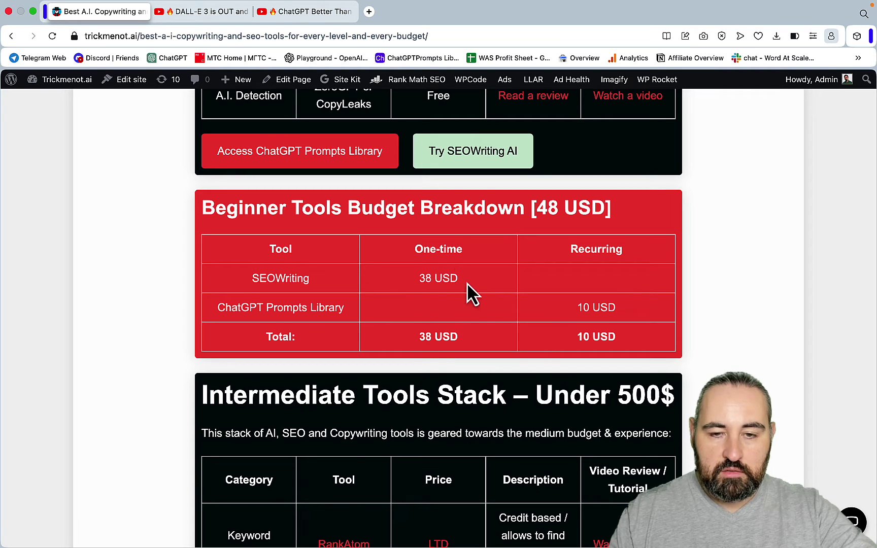
pyautogui.moveTo(467, 283); pyautogui.dragTo(412, 283)
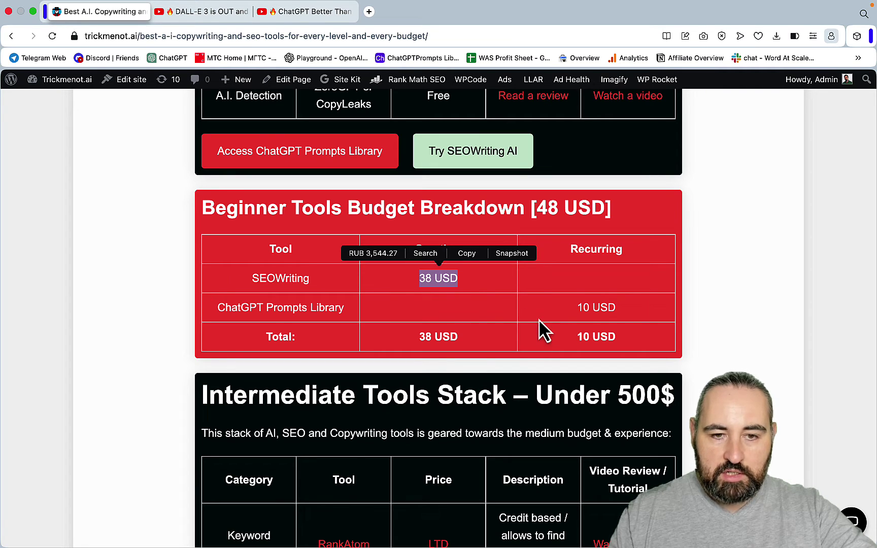
pyautogui.moveTo(623, 307); pyautogui.dragTo(594, 307)
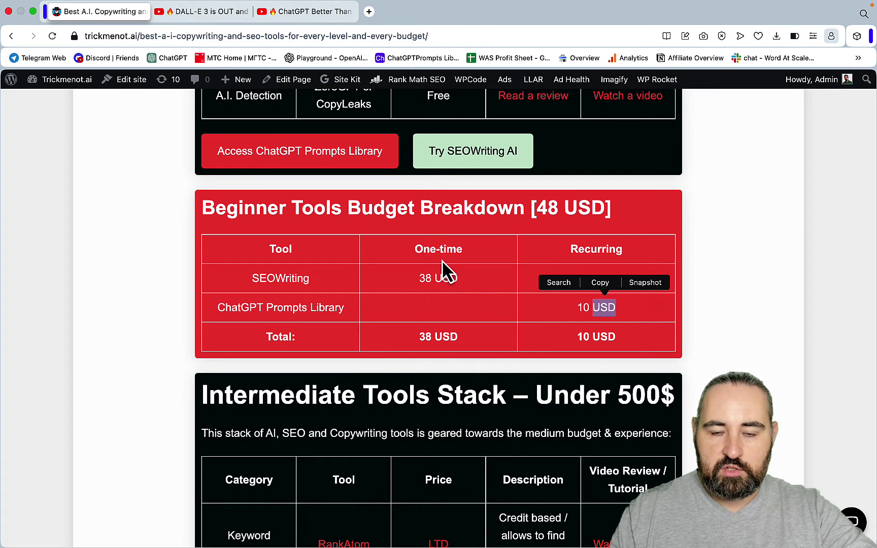
# Scroll down to the Intermediate Tools Stack – Under 500$ table.
pyautogui.scroll(20, 493, 311)
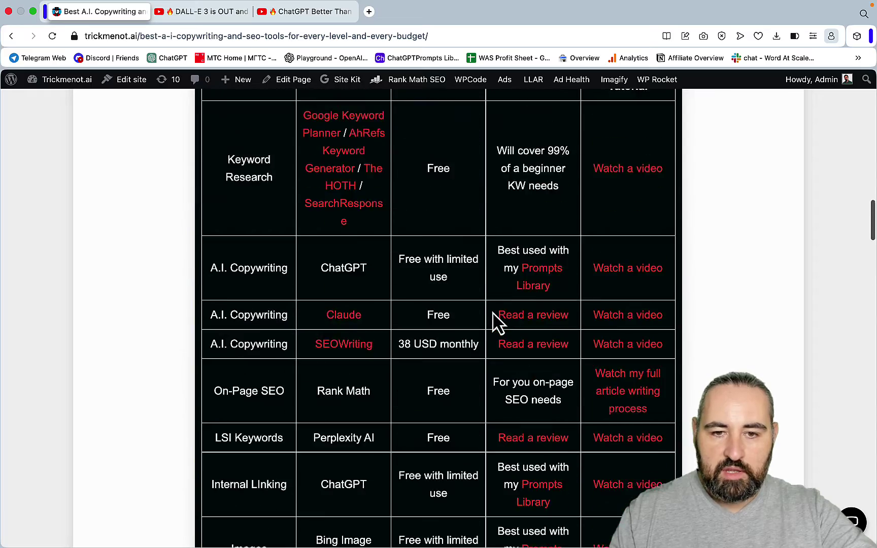
pyautogui.hscroll(-5, 481, 448)
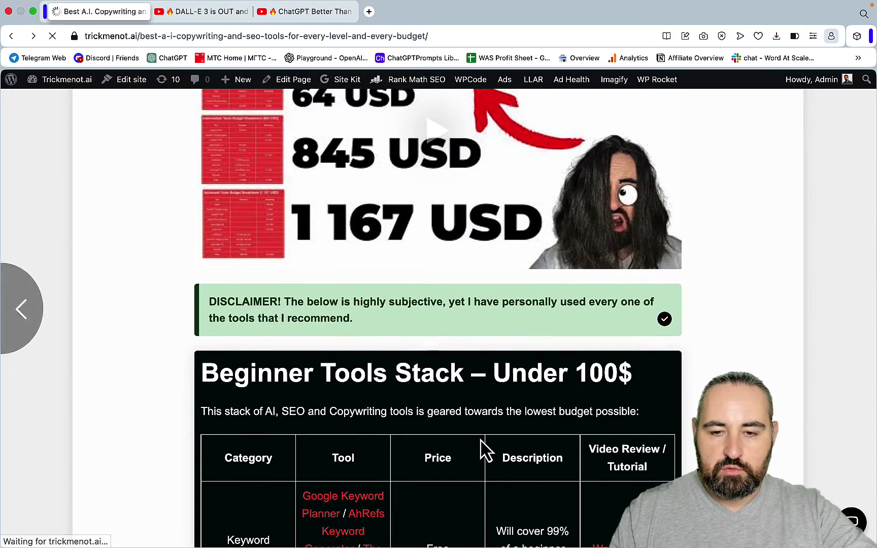
pyautogui.scroll(-5, 601, 436)
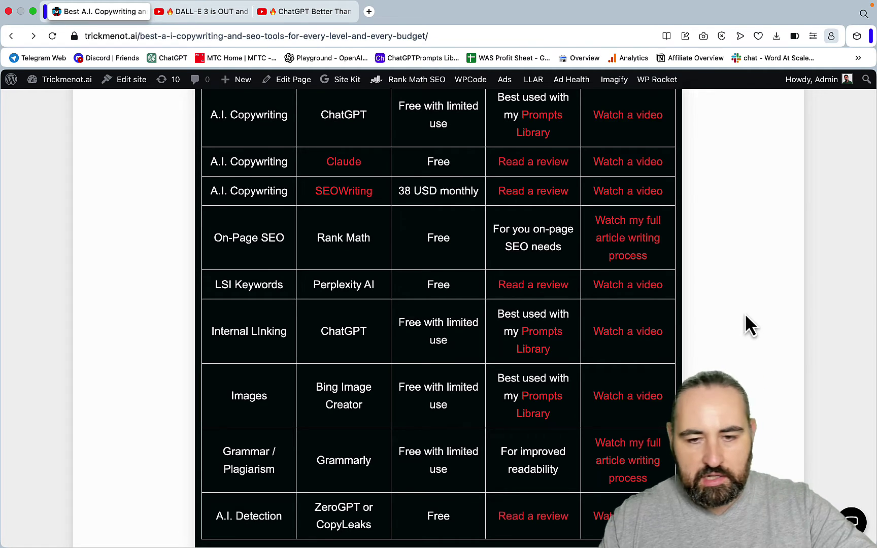
pyautogui.scroll(10, 744, 313)
pyautogui.scroll(-2, 742, 309)
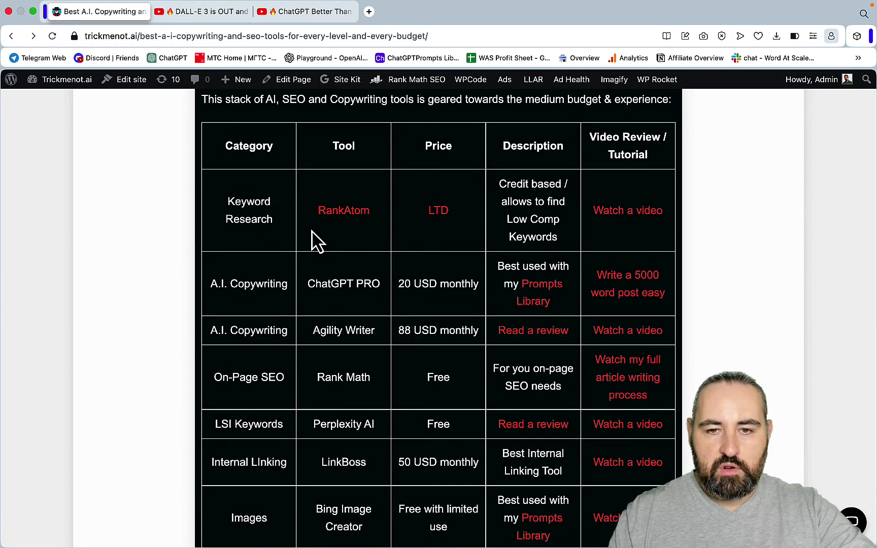
pyautogui.scroll(20, 337, 323)
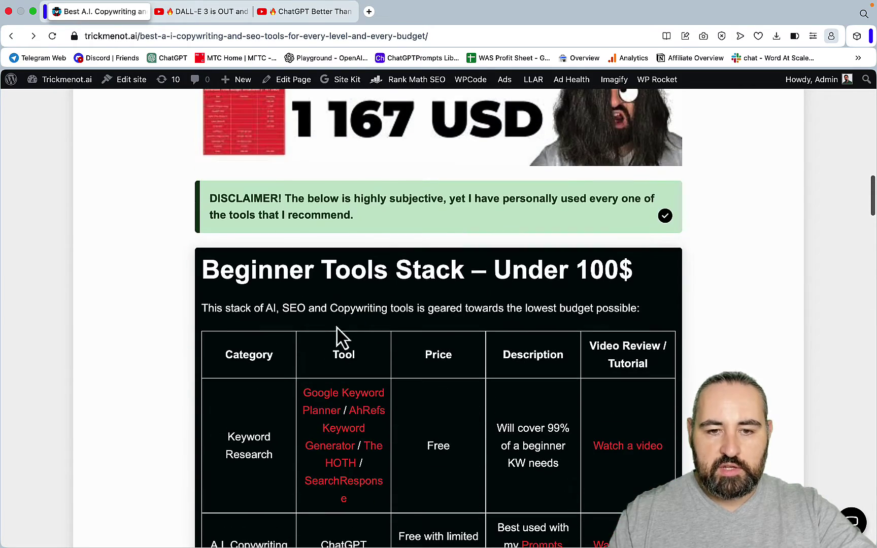
pyautogui.scroll(-20, 434, 490)
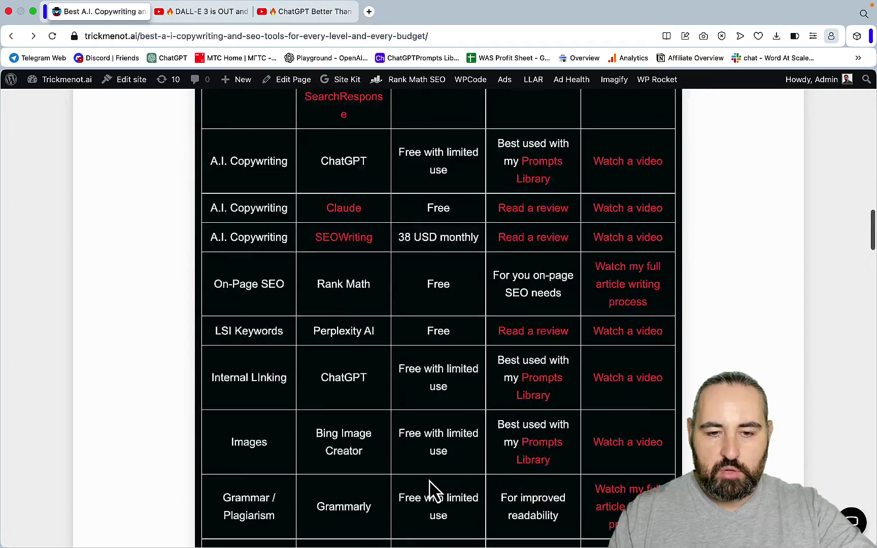
pyautogui.scroll(-2, 429, 478)
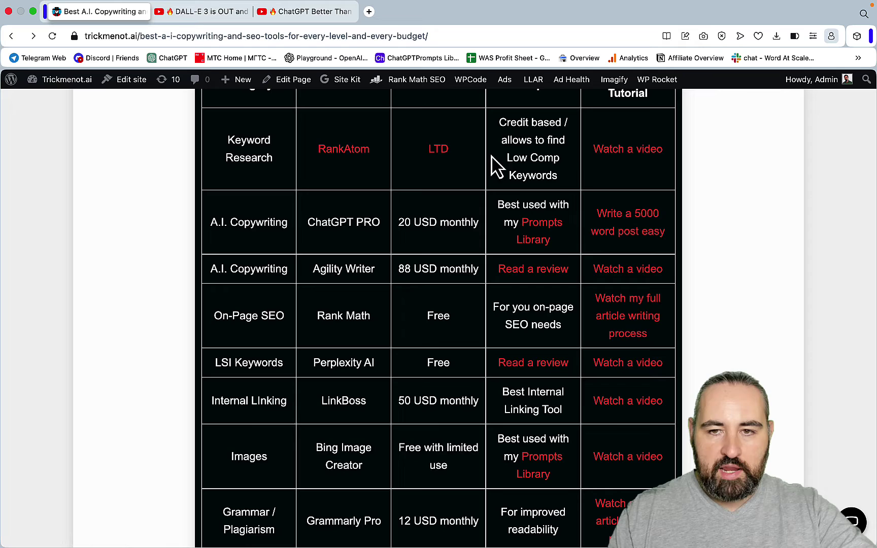
# Open the RankAtom review, filter its report to Min 1 low-DA weak spot, then return.
pyautogui.click(611, 150)
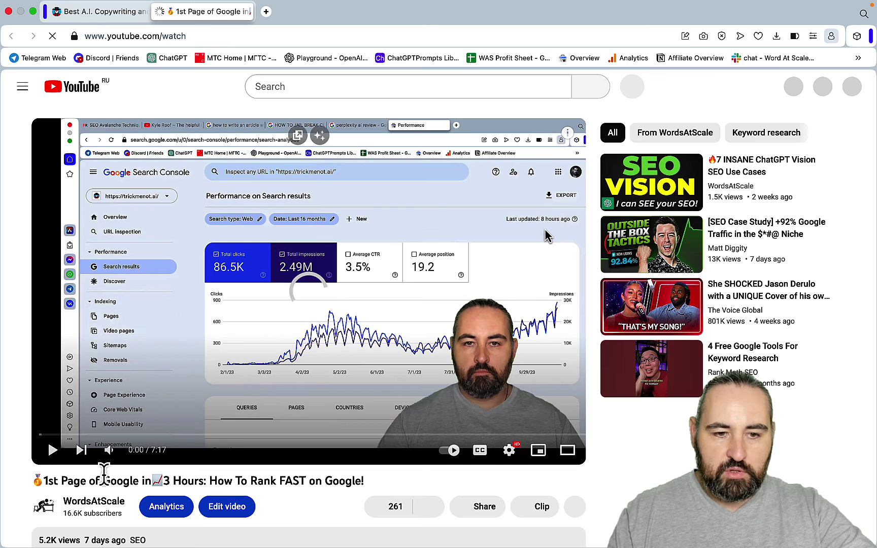
pyautogui.moveTo(44, 436); pyautogui.dragTo(44, 437)
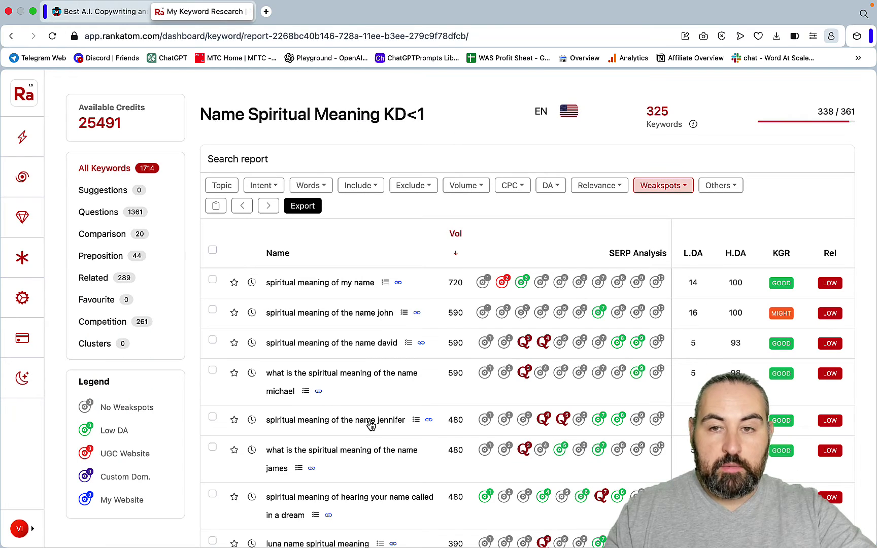
pyautogui.click(686, 195)
pyautogui.click(725, 261)
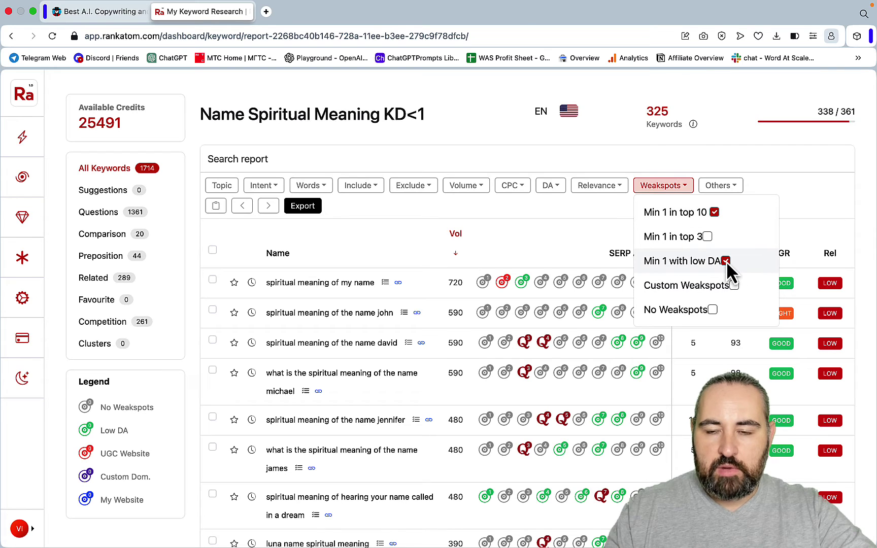
pyautogui.click(784, 257)
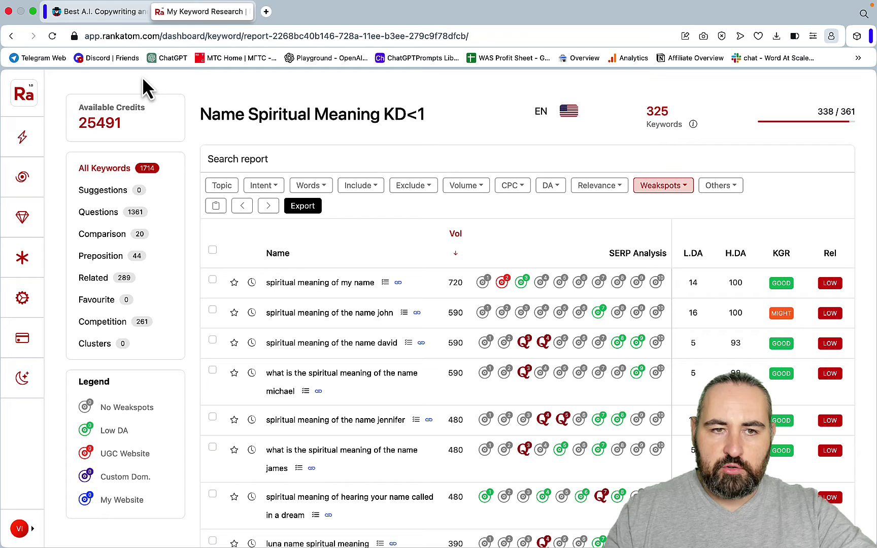
pyautogui.click(106, 12)
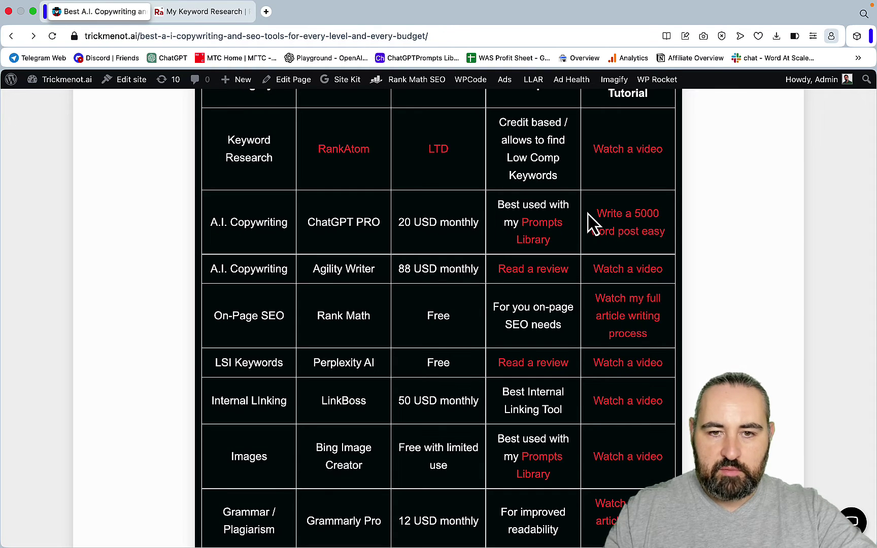
# Open trickmenot.ai in a new tab and view its Turnitin Score Estimator page.
pyautogui.scroll(1, 528, 224)
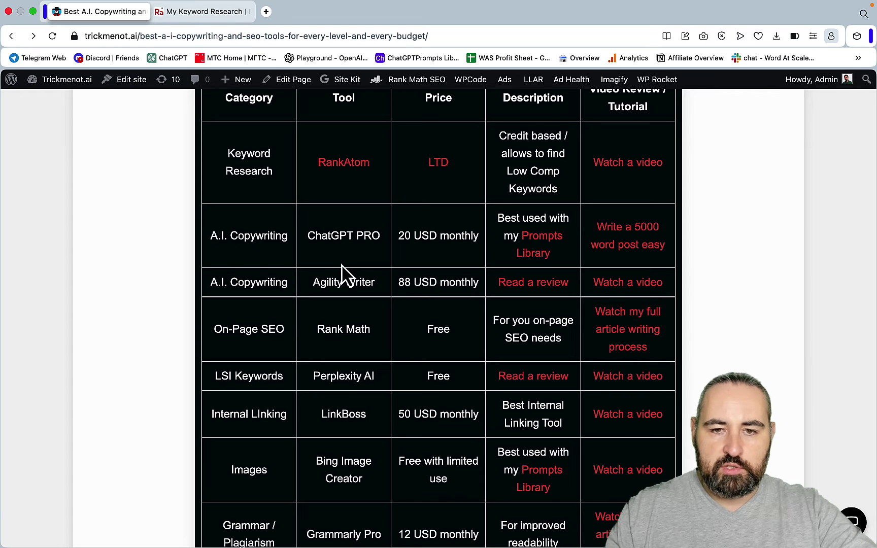
pyautogui.click(268, 13)
pyautogui.write('trickmenot.ai')
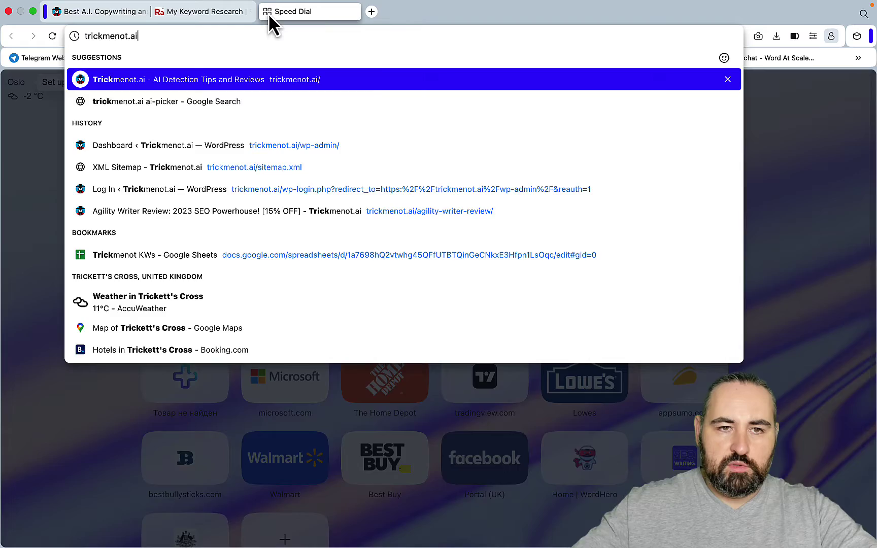
pyautogui.press('Return')
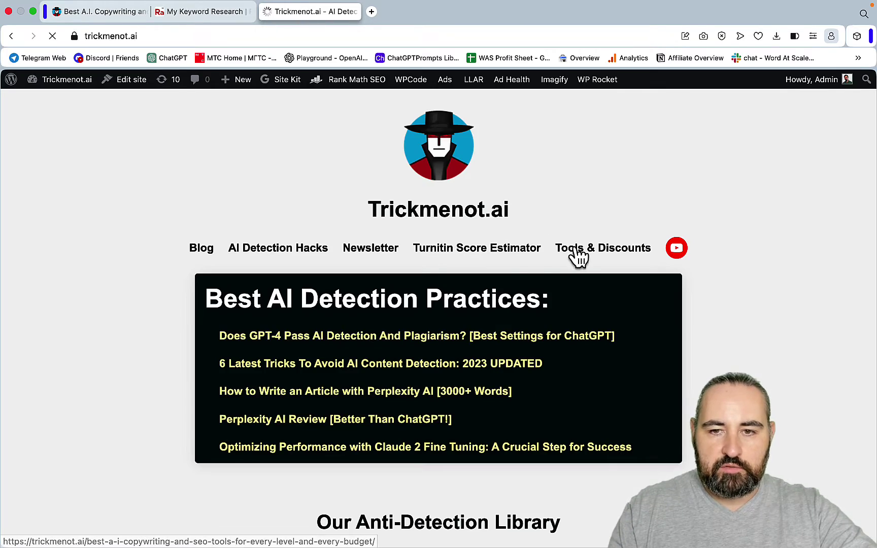
pyautogui.click(472, 251)
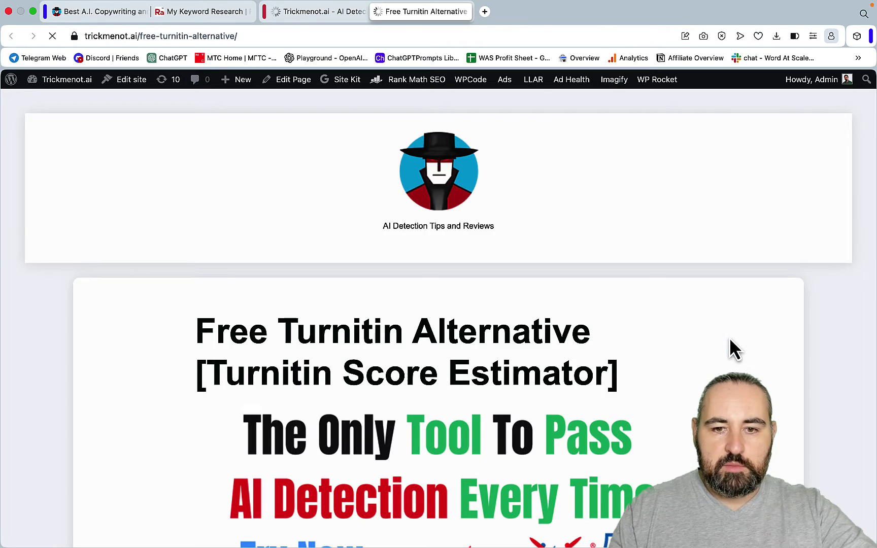
pyautogui.scroll(-15, 765, 368)
pyautogui.scroll(8, 765, 368)
pyautogui.scroll(-3, 765, 368)
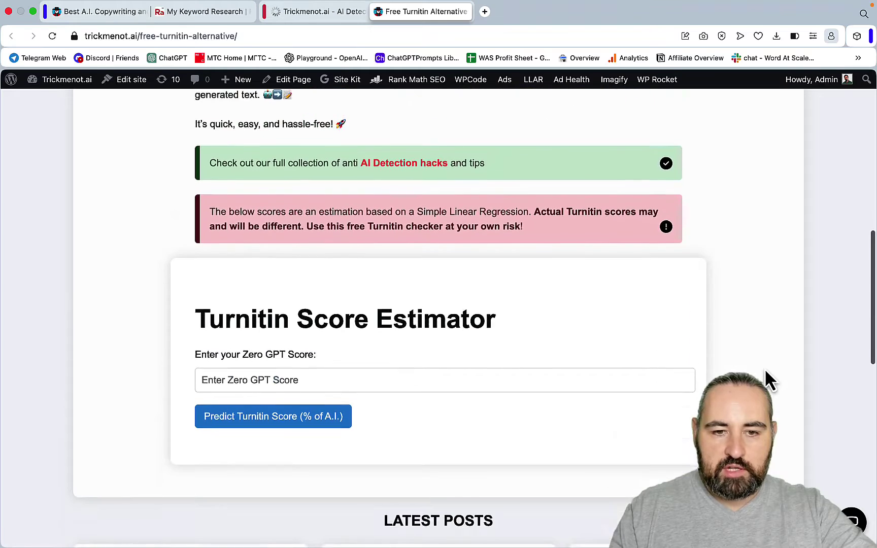
pyautogui.scroll(-2, 765, 372)
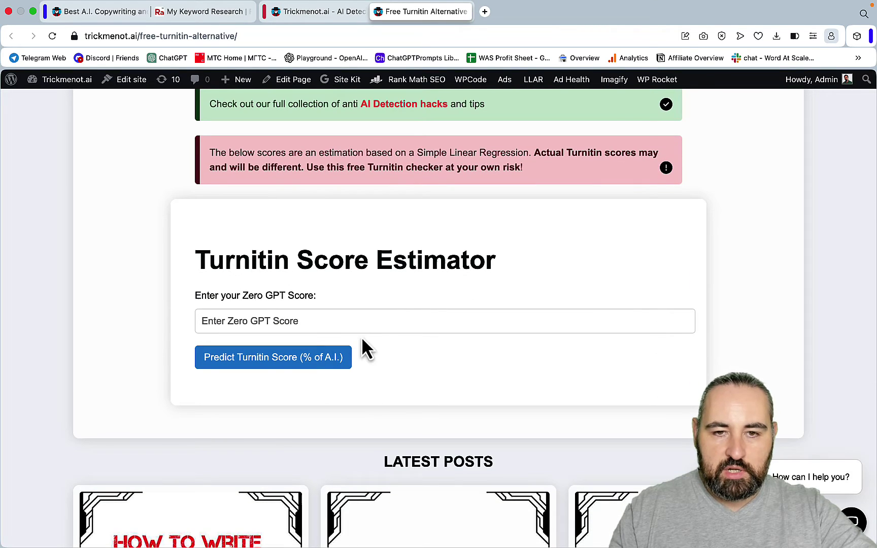
# Switch between the tools-stack and Turnitin estimator tabs, then focus the address bar for a new address.
pyautogui.hotkey('ctrl', 'Tab')
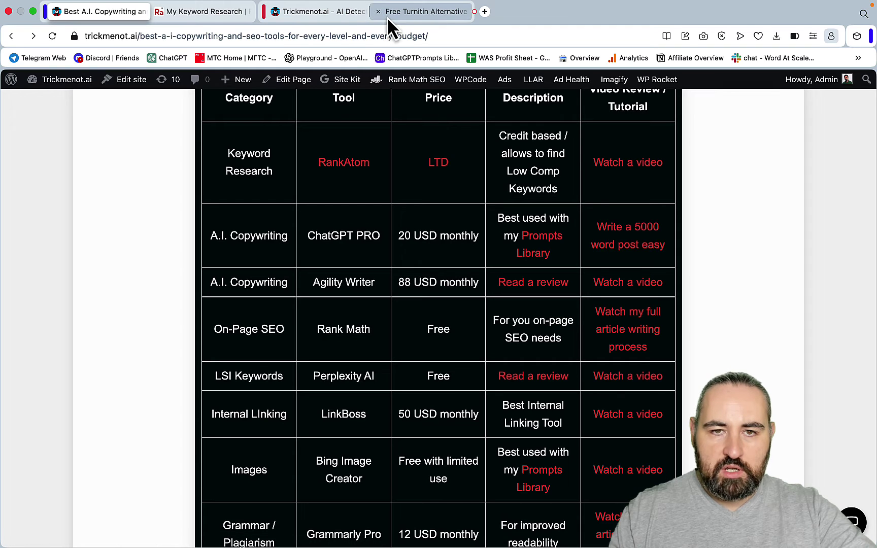
pyautogui.click(388, 36)
pyautogui.click(412, 14)
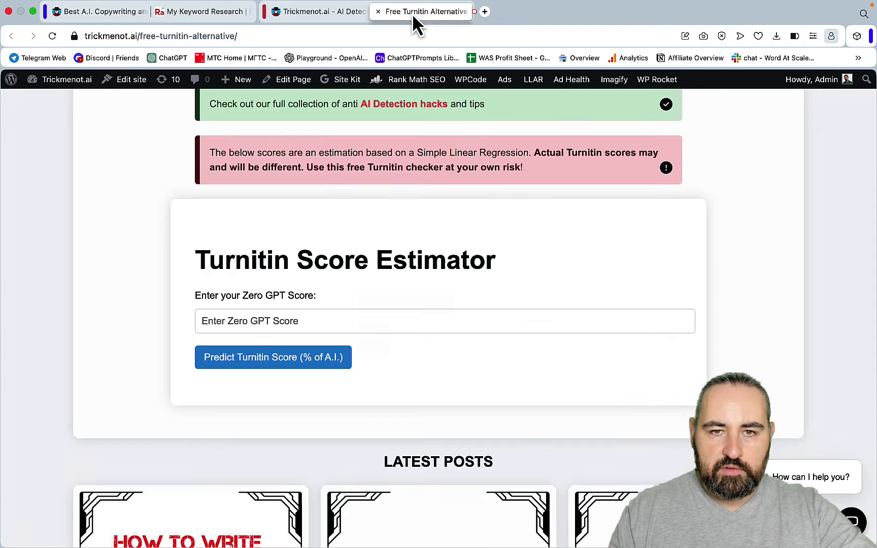
pyautogui.click(412, 35)
# Load agilitywriter.ai, sign in, and start a new Advanced Mode article.
pyautogui.write('agilitywriter.ai')
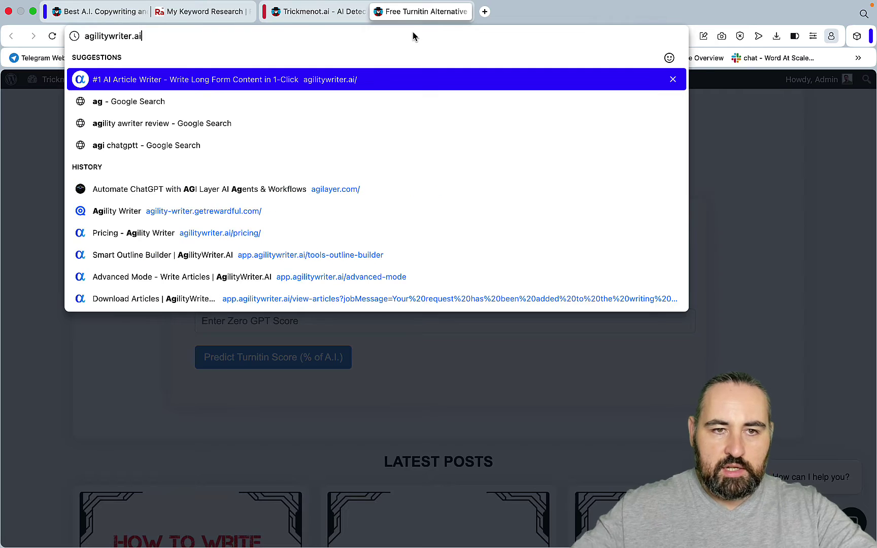
pyautogui.press('Return')
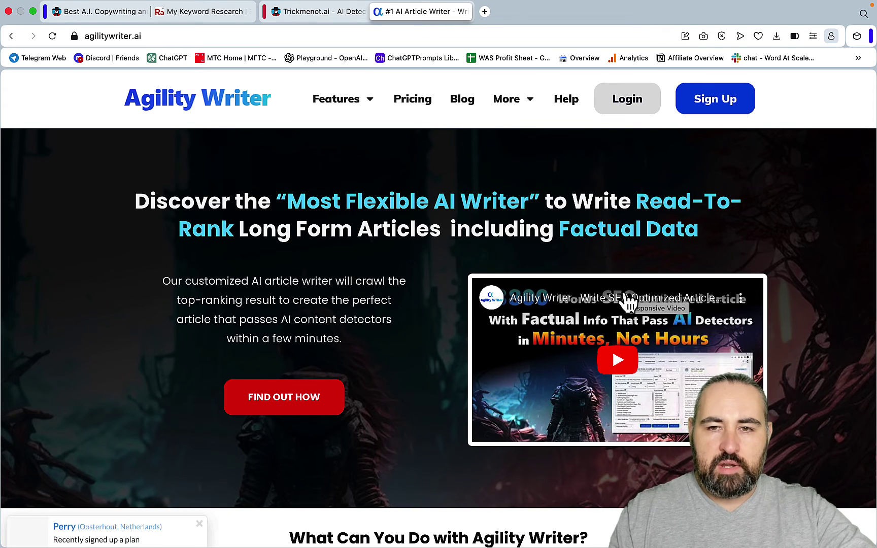
pyautogui.click(621, 107)
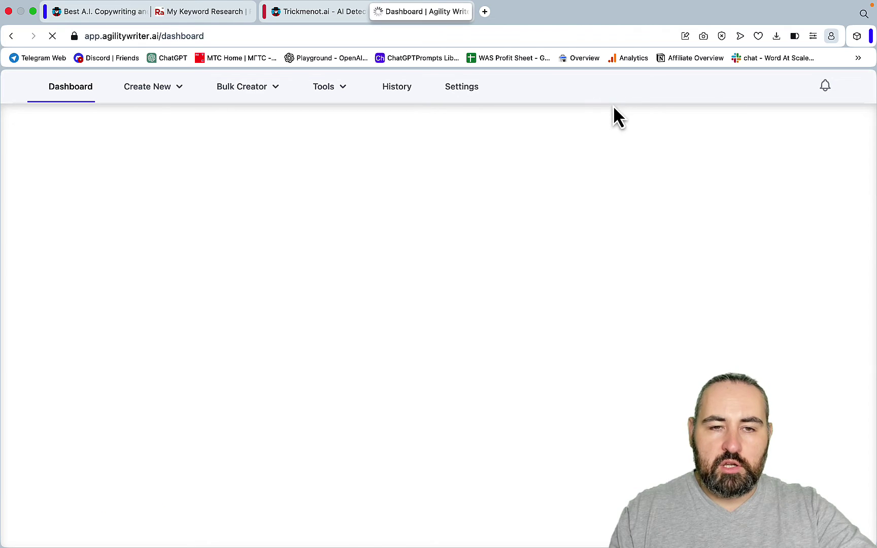
pyautogui.click(260, 93)
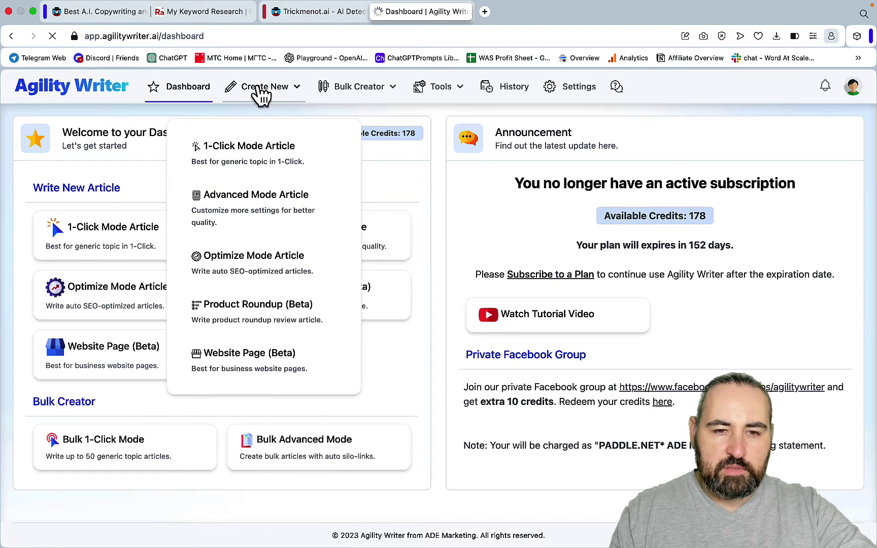
pyautogui.click(257, 195)
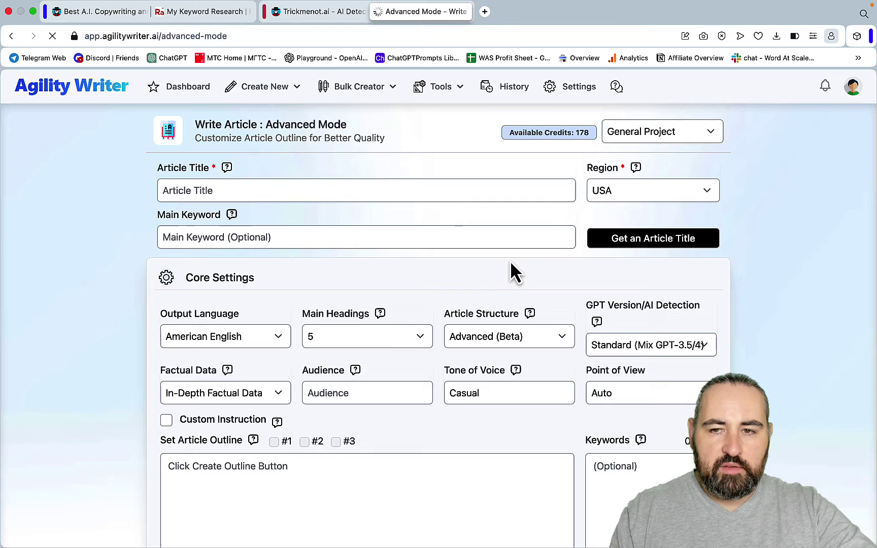
# Set factual data to In-Depth Factual Data and GPT version to Advanced Anti-AI.
pyautogui.scroll(-3, 510, 264)
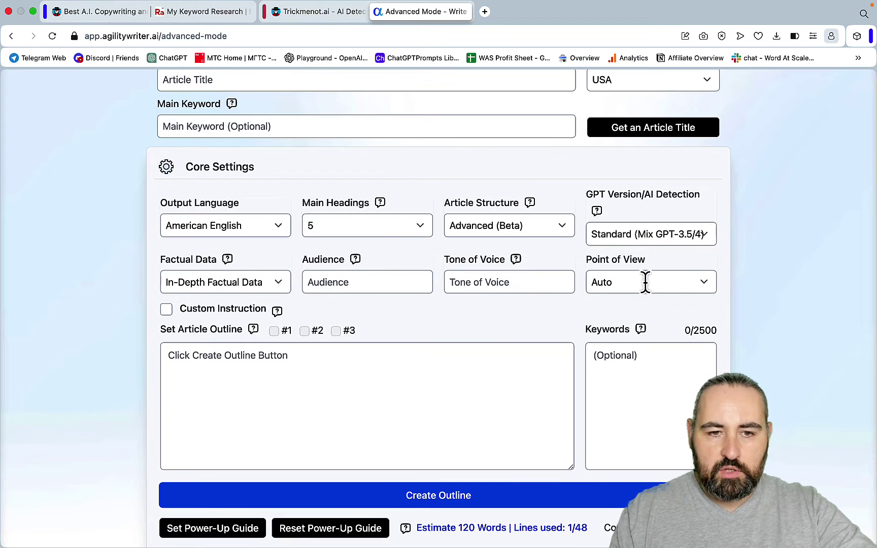
pyautogui.click(275, 289)
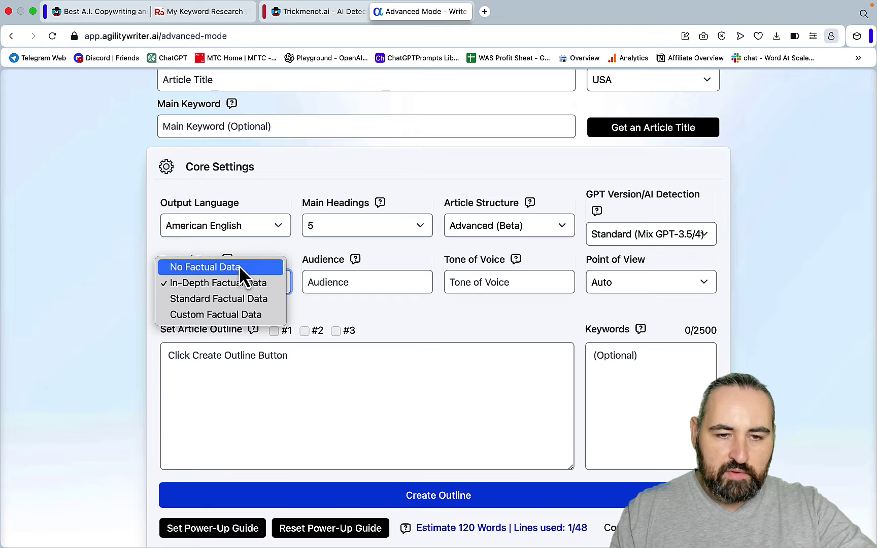
pyautogui.click(222, 316)
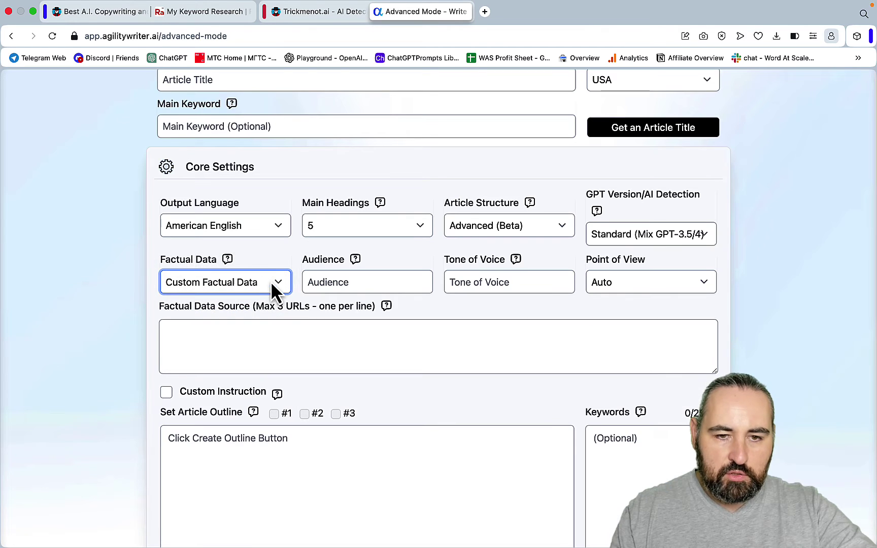
pyautogui.click(271, 282)
pyautogui.click(230, 252)
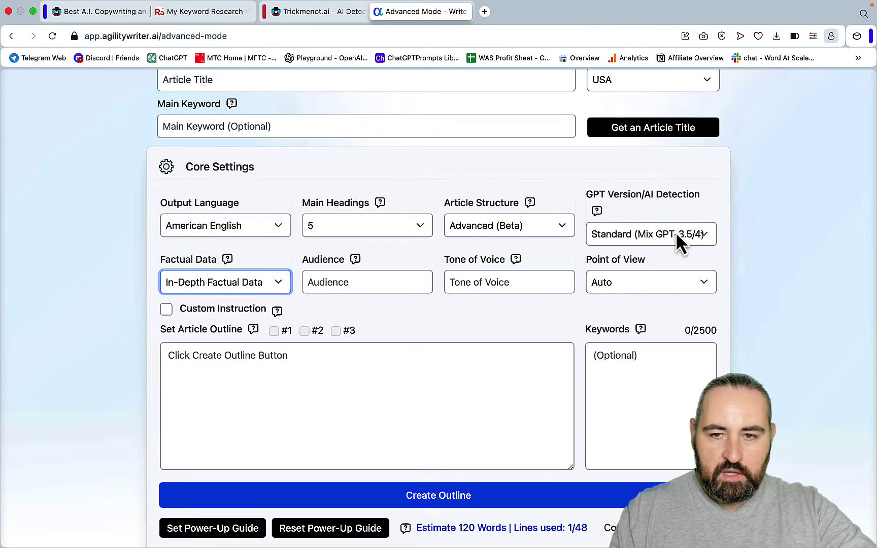
pyautogui.click(678, 239)
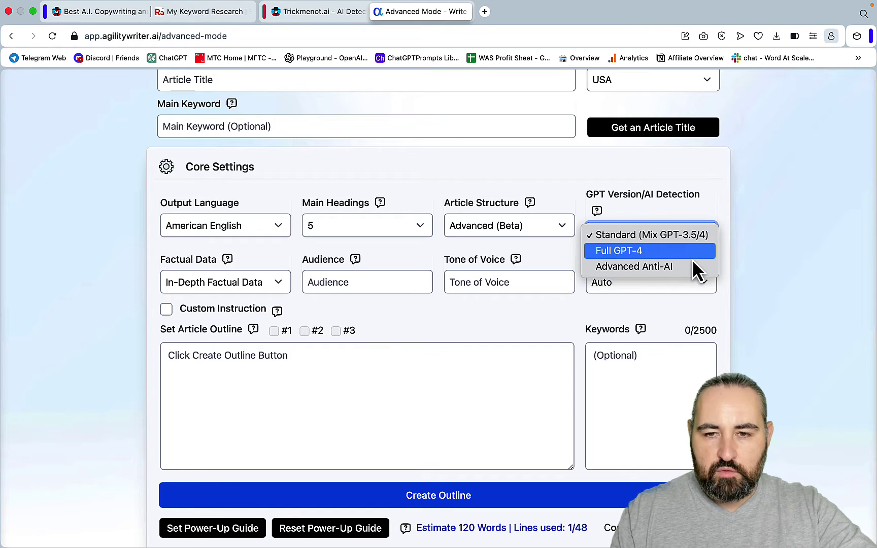
pyautogui.click(633, 270)
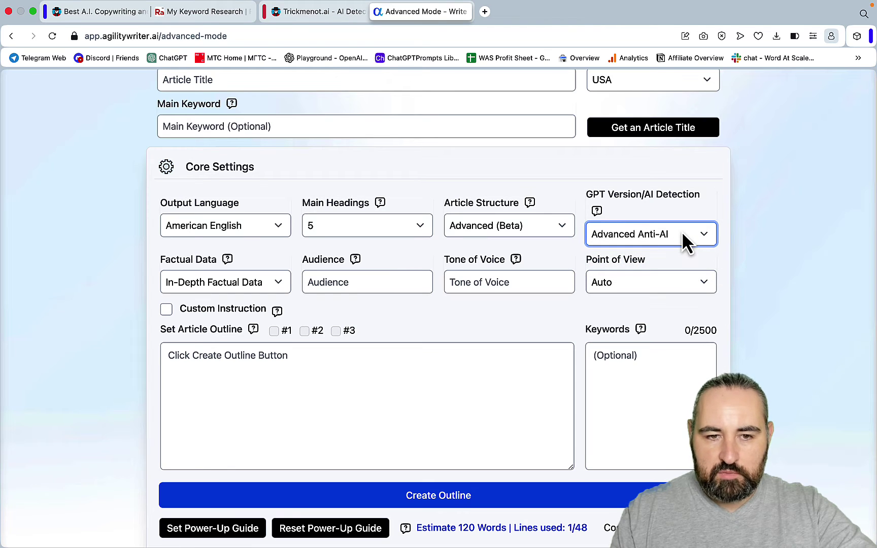
# Try the custom instructions option and outline box, then turn custom instructions off.
pyautogui.scroll(-2, 677, 226)
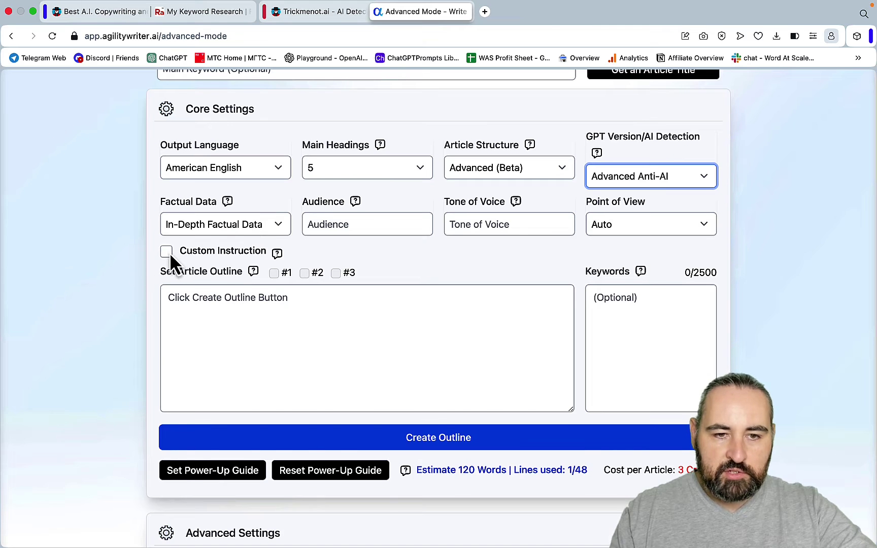
pyautogui.click(167, 252)
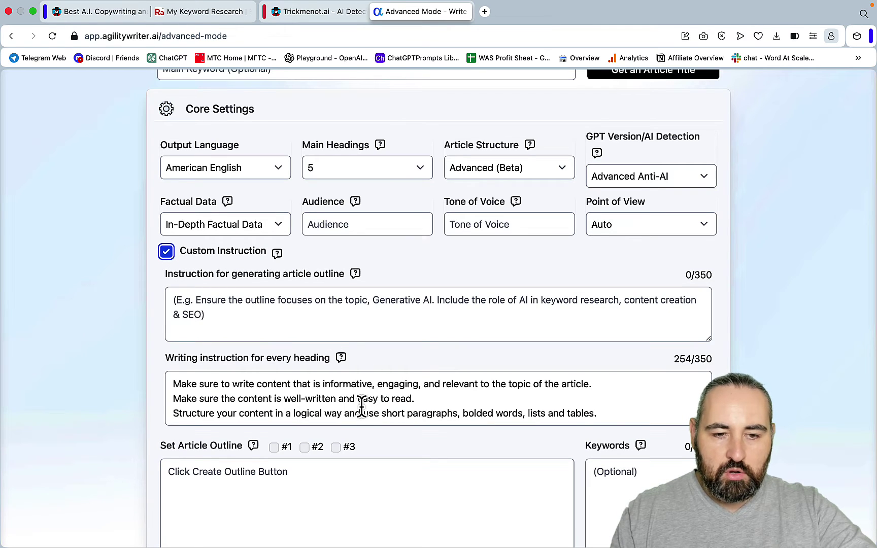
pyautogui.click(298, 319)
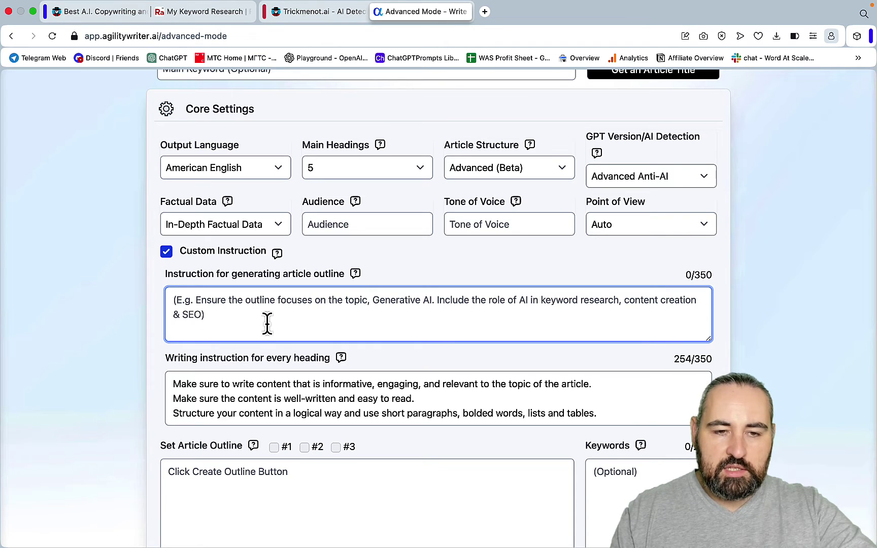
pyautogui.click(167, 253)
pyautogui.scroll(-5, 669, 166)
pyautogui.click(673, 150)
# Toggle YouTube videos and internal links back off, and exclude authority links.
pyautogui.scroll(-1, 674, 150)
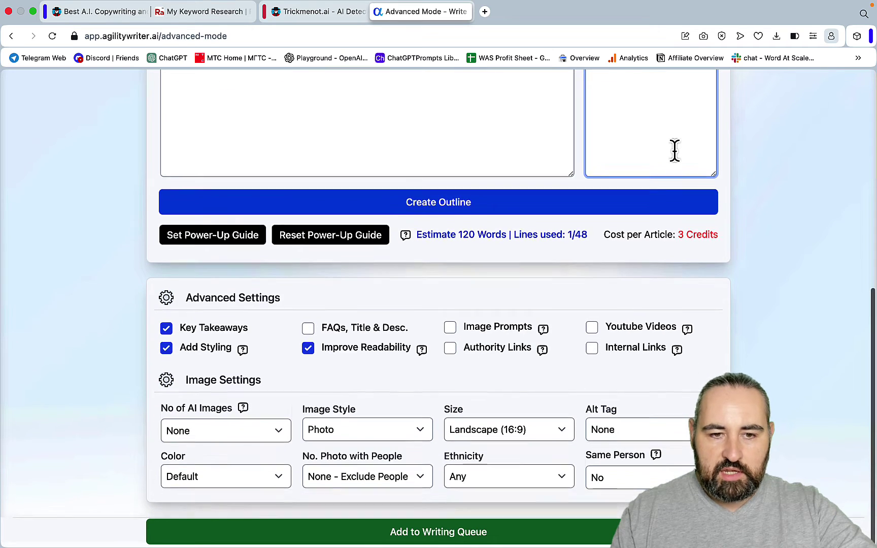
pyautogui.click(591, 333)
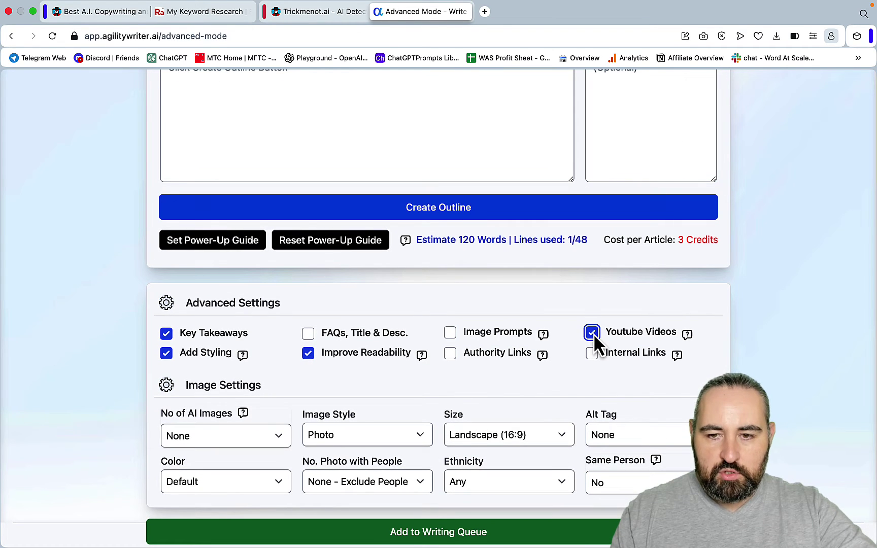
pyautogui.click(591, 333)
pyautogui.click(592, 354)
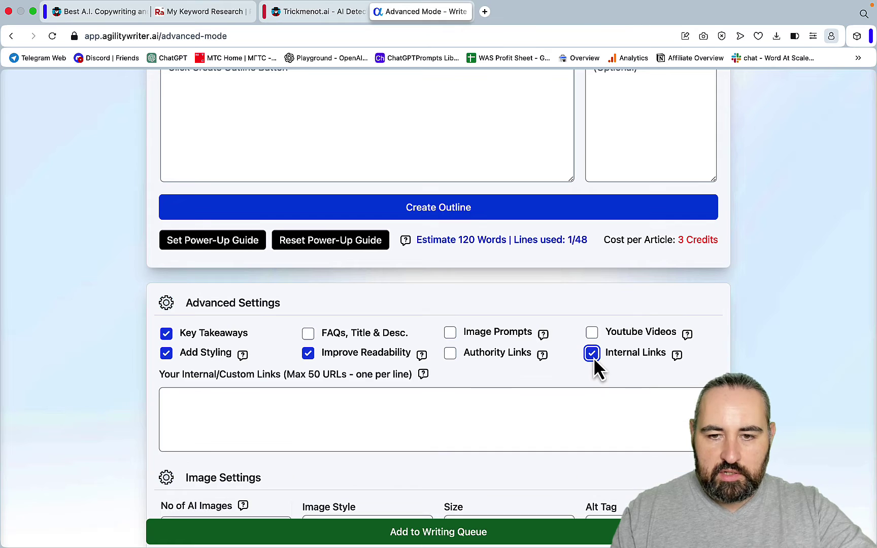
pyautogui.click(591, 354)
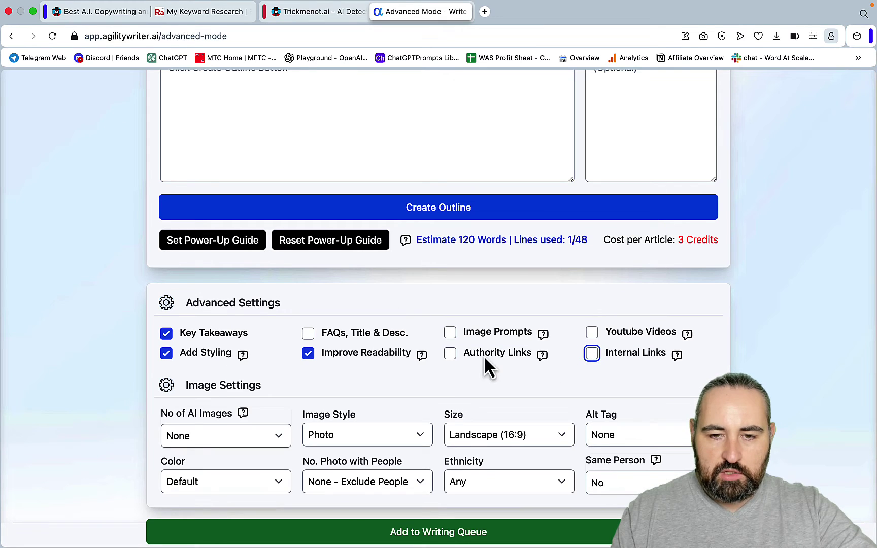
pyautogui.click(449, 354)
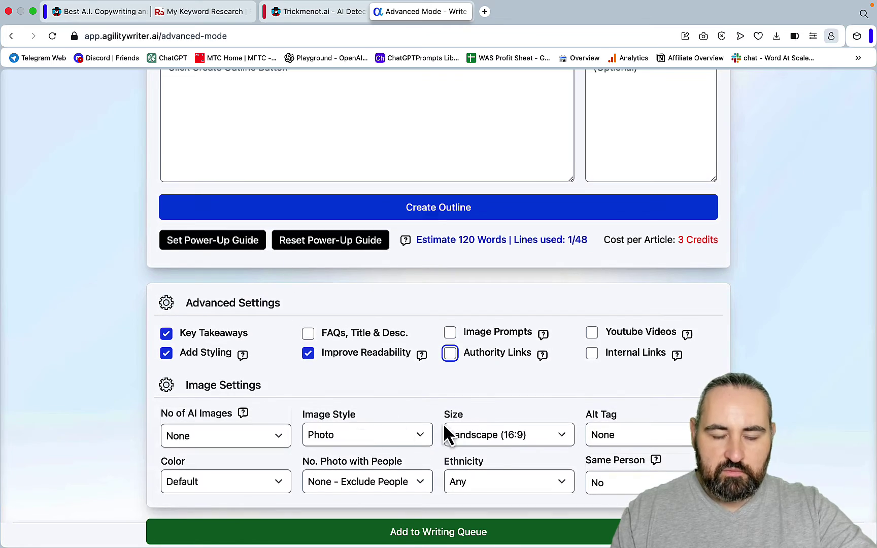
pyautogui.scroll(10, 499, 436)
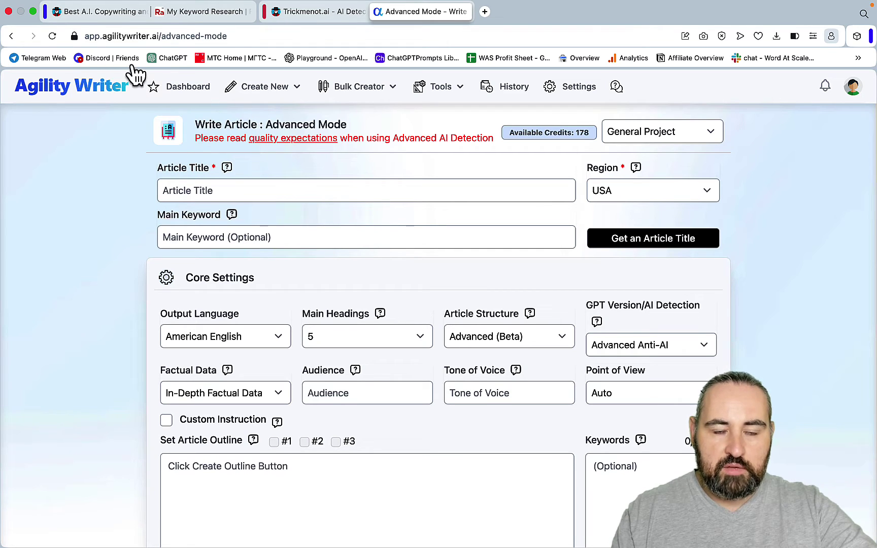
# Scroll the tools table to the Internal Linking row and open its LinkBoss review video.
pyautogui.click(103, 14)
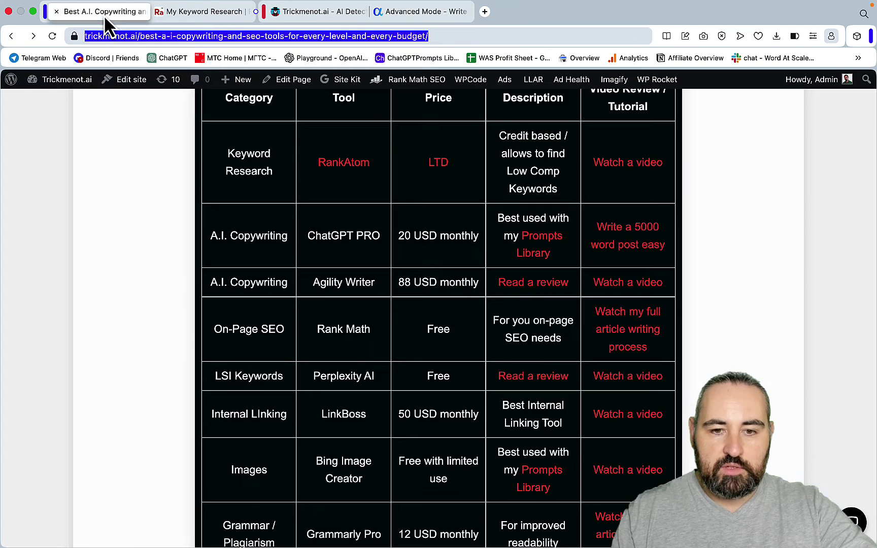
pyautogui.scroll(-2, 669, 292)
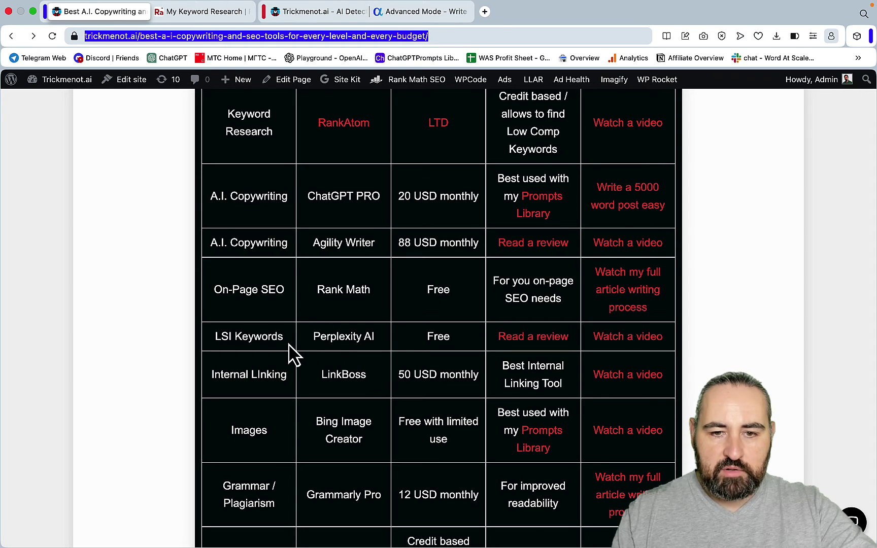
pyautogui.scroll(5, 424, 361)
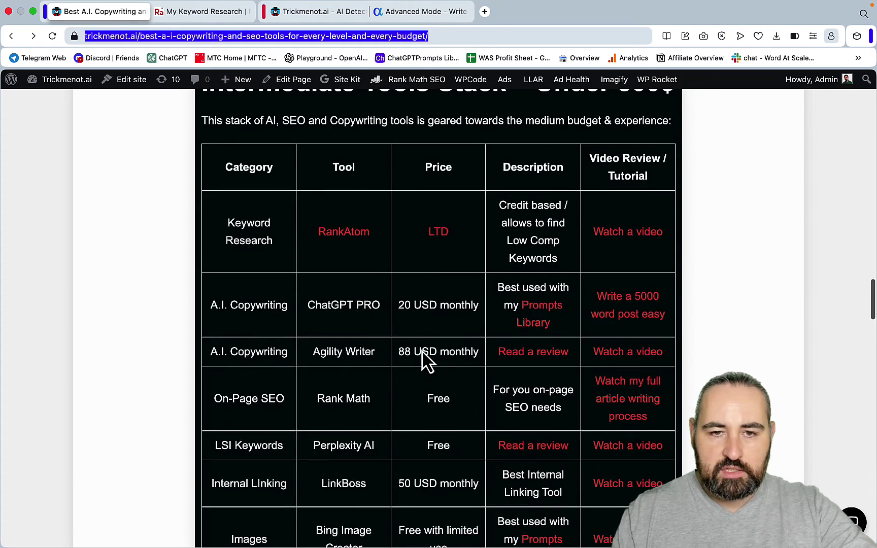
pyautogui.scroll(-3, 424, 361)
pyautogui.scroll(-2, 424, 361)
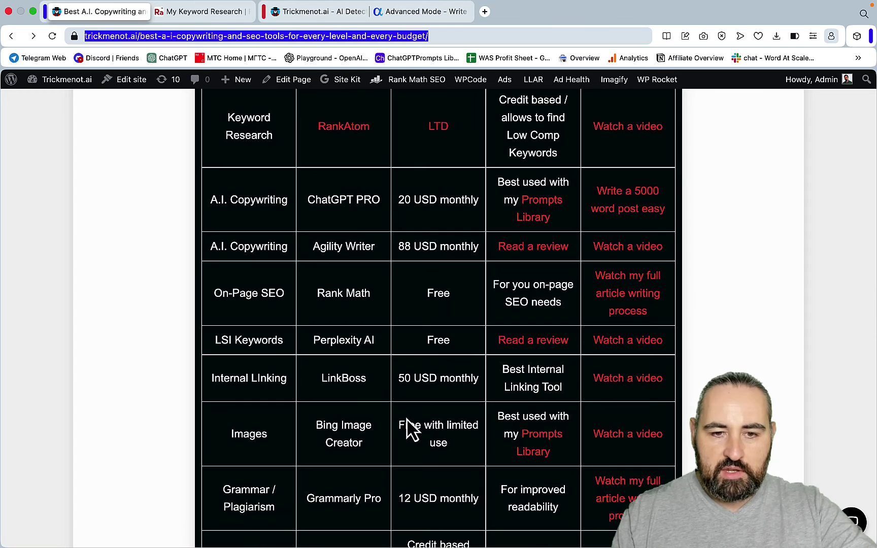
pyautogui.scroll(-2, 251, 361)
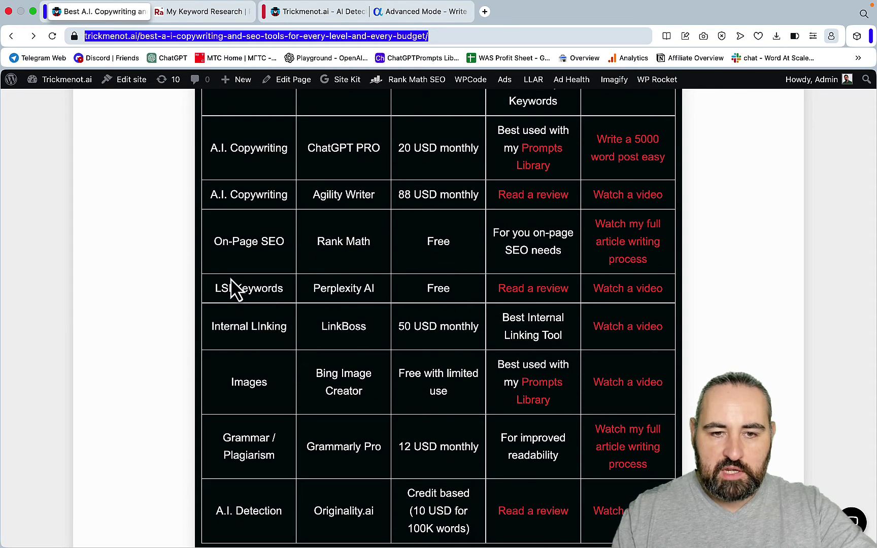
pyautogui.scroll(-2, 212, 324)
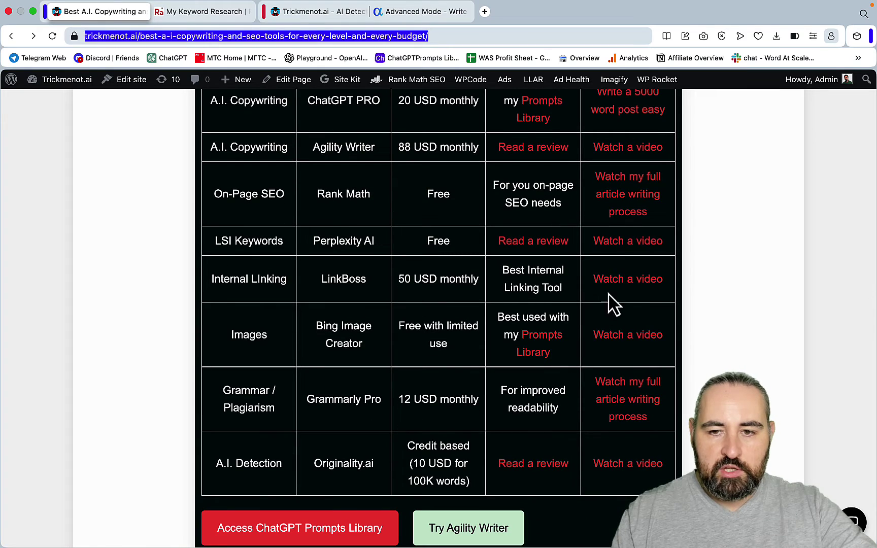
pyautogui.rightClick(632, 278)
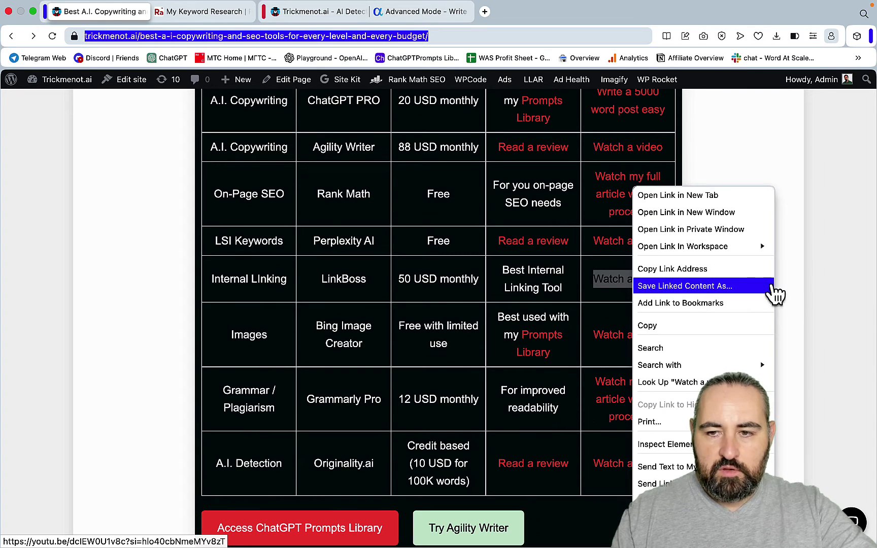
pyautogui.click(837, 288)
pyautogui.click(645, 281)
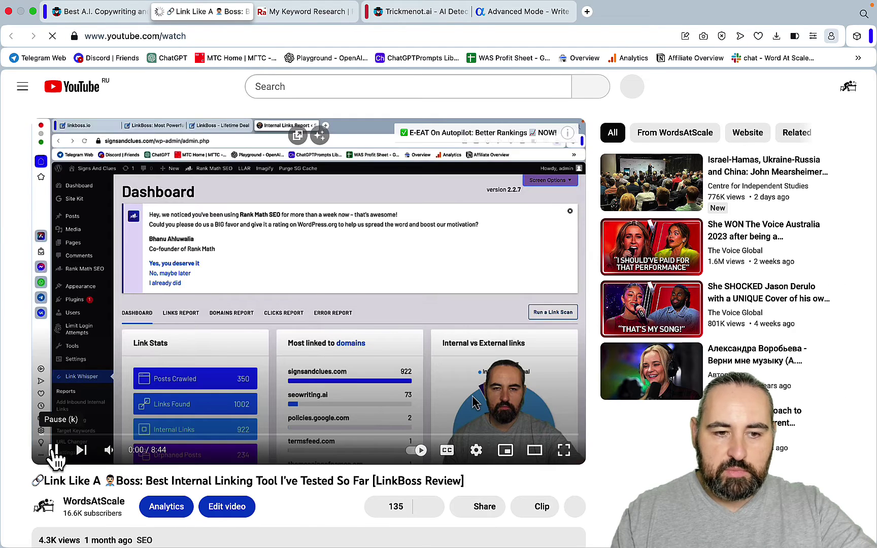
# Pause the LinkBoss review, skim its description, and return to the Trickmenot tools table.
pyautogui.click(53, 451)
pyautogui.scroll(-2, 276, 264)
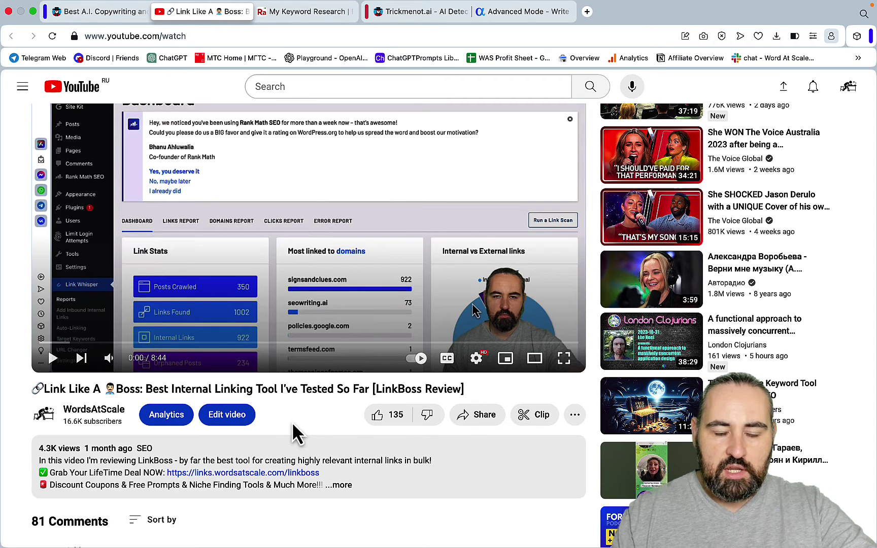
pyautogui.click(100, 12)
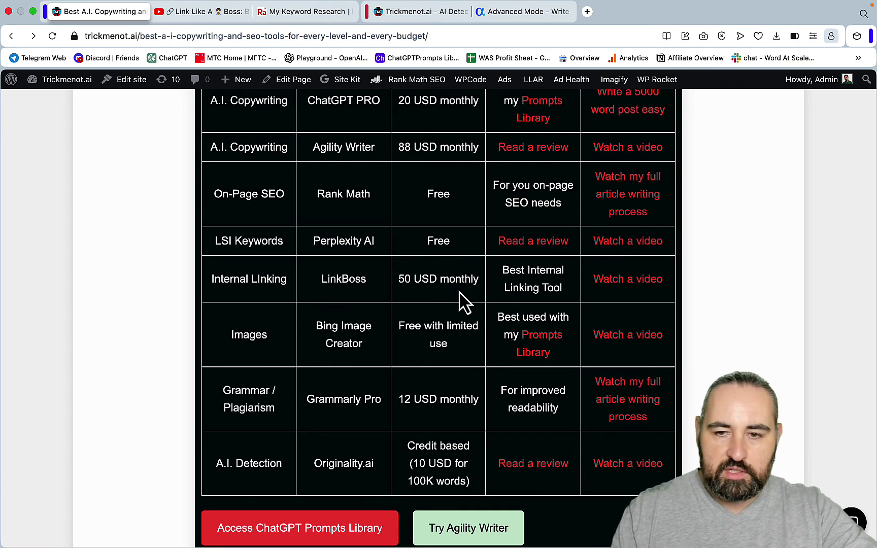
# Highlight Originality.ai and its 10 USD credit price, then scroll to the Advanced Tools Stack table.
pyautogui.scroll(-3, 462, 274)
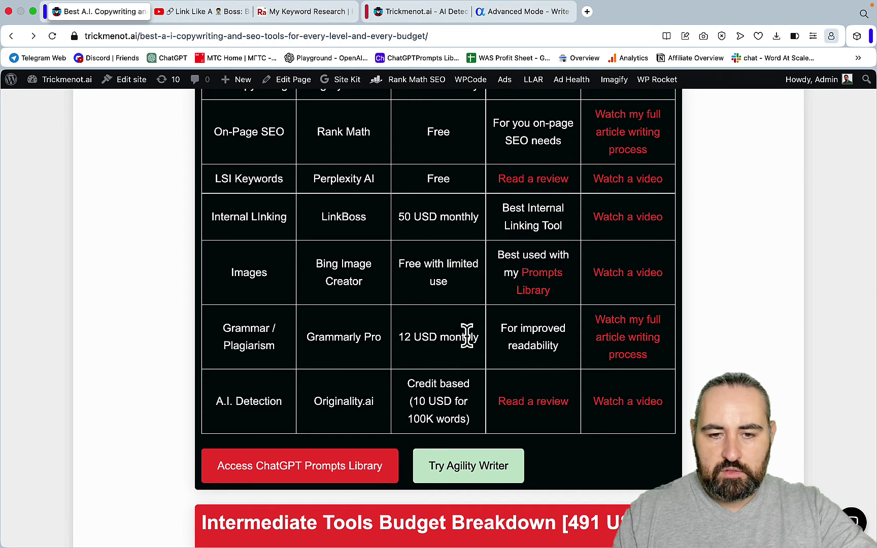
pyautogui.scroll(-2, 467, 336)
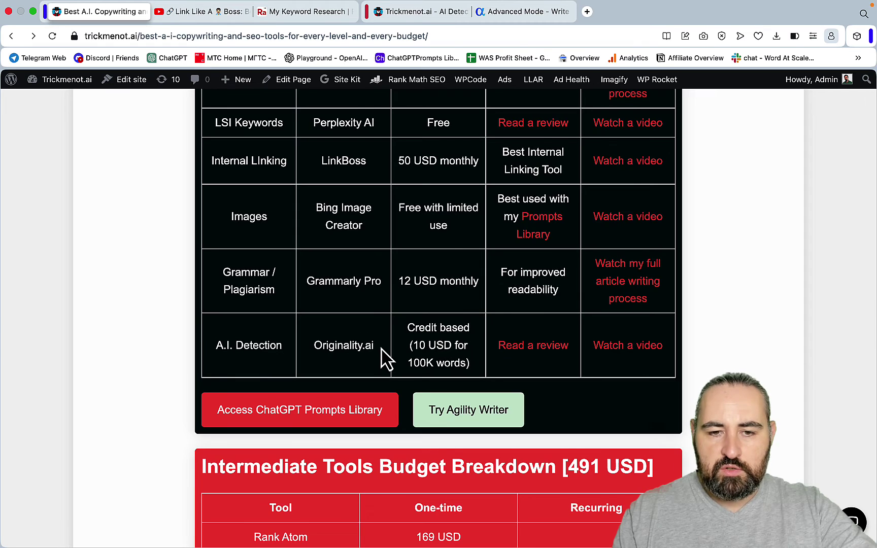
pyautogui.moveTo(382, 350); pyautogui.dragTo(308, 351)
pyautogui.moveTo(454, 345); pyautogui.dragTo(356, 346)
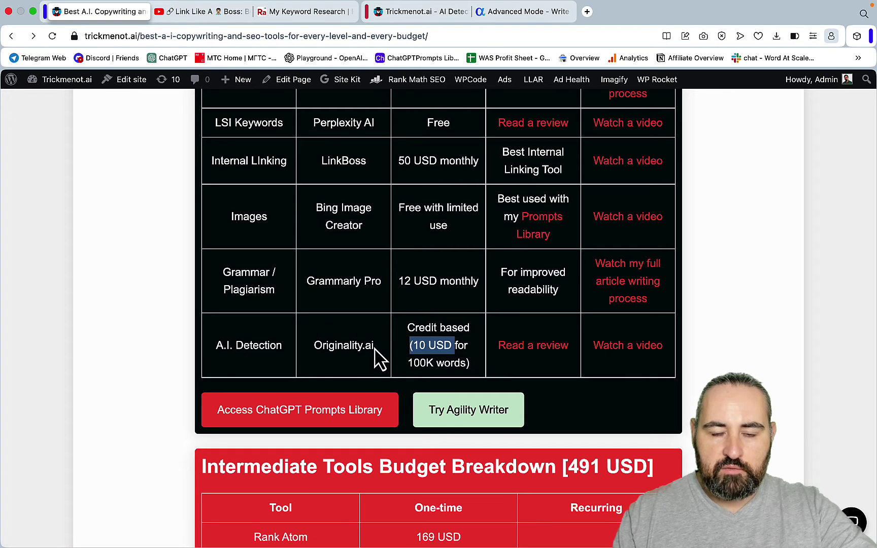
pyautogui.moveTo(375, 347); pyautogui.dragTo(312, 351)
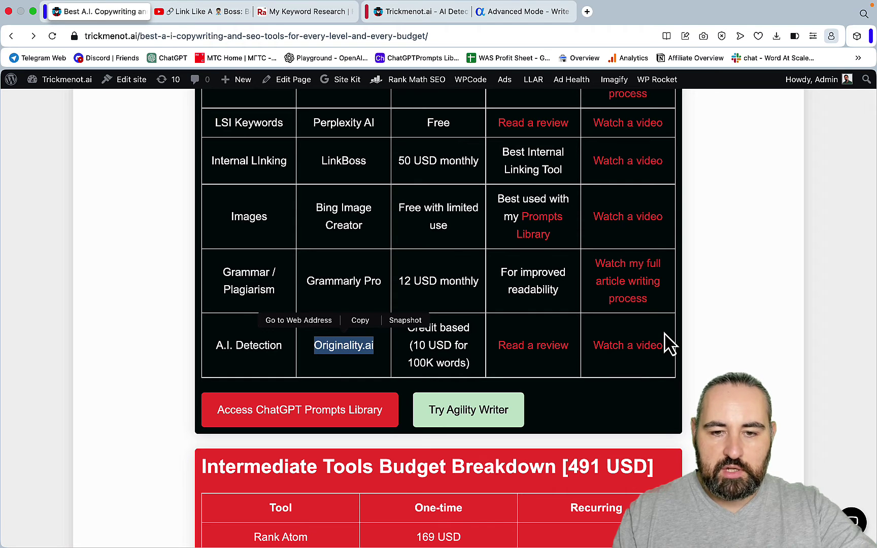
pyautogui.scroll(-5, 667, 344)
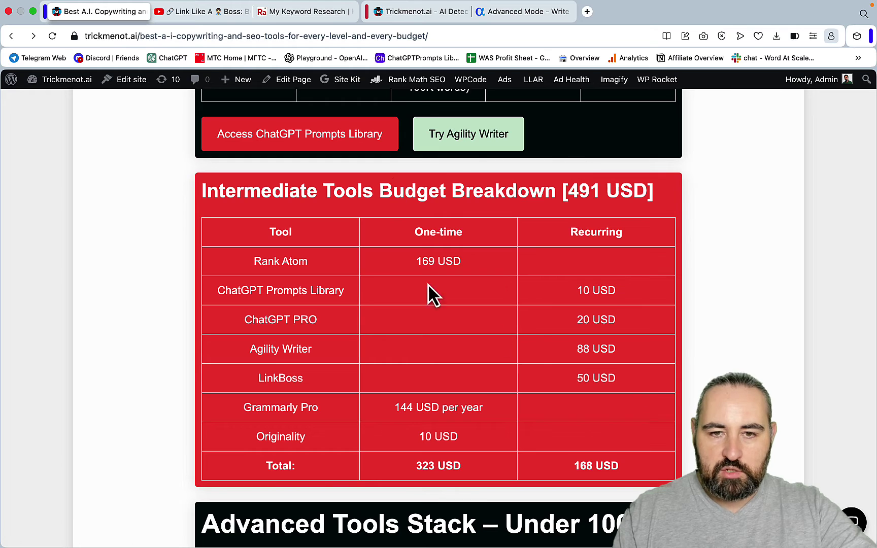
pyautogui.scroll(-10, 609, 353)
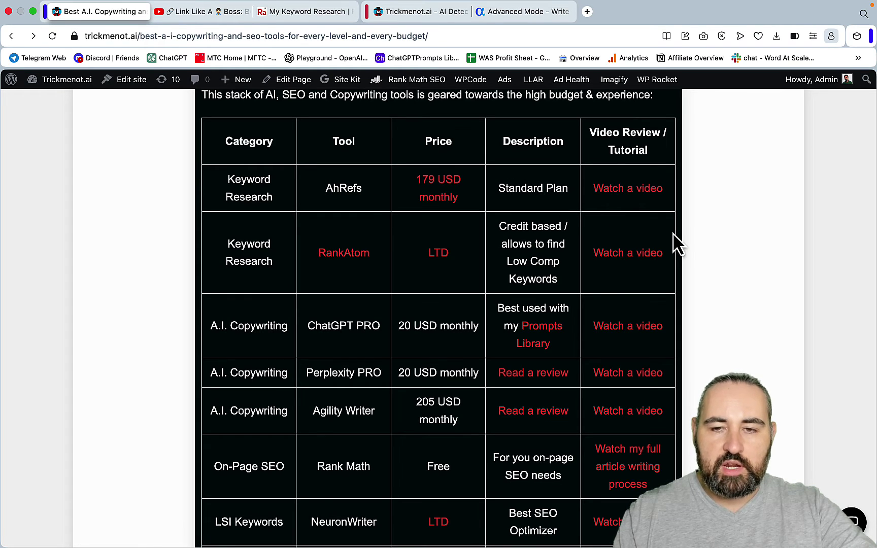
# Open the AhRefs review video, pause it around 1:05, and return to the tools-stack page.
pyautogui.click(625, 188)
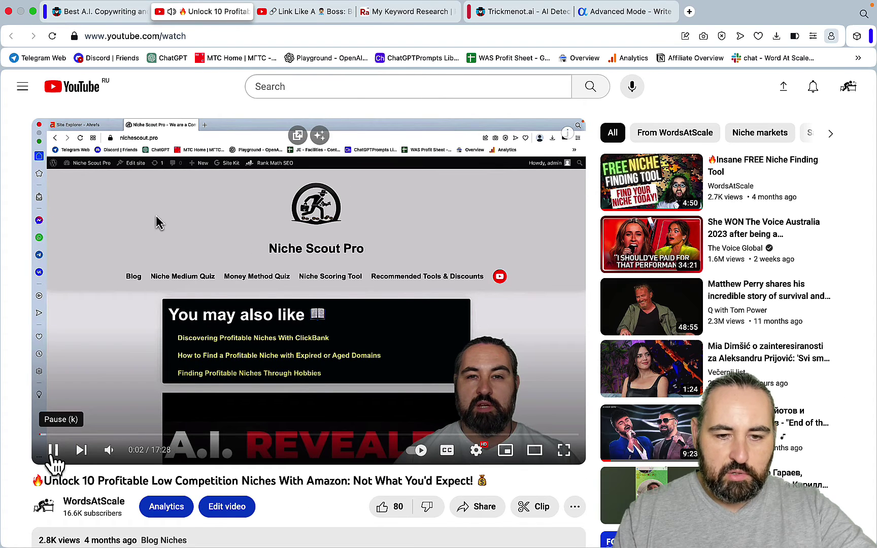
pyautogui.click(54, 459)
pyautogui.click(72, 435)
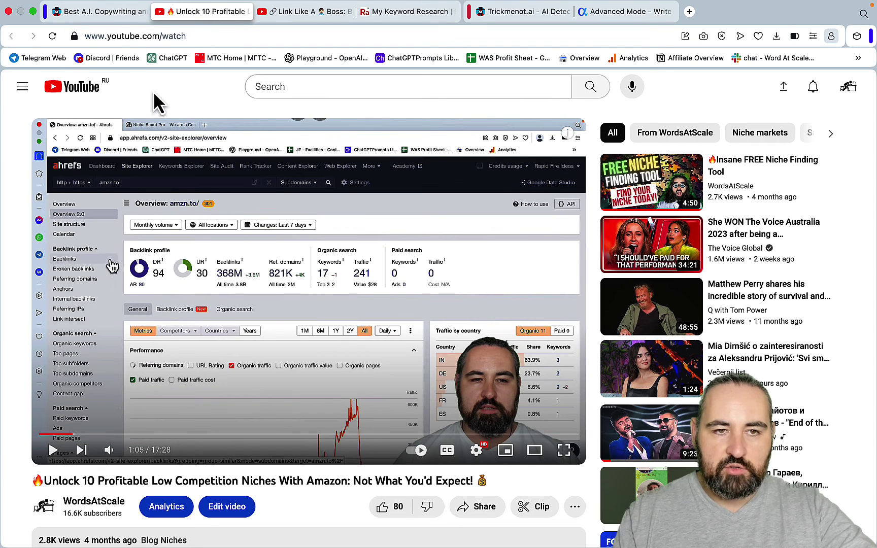
pyautogui.click(108, 12)
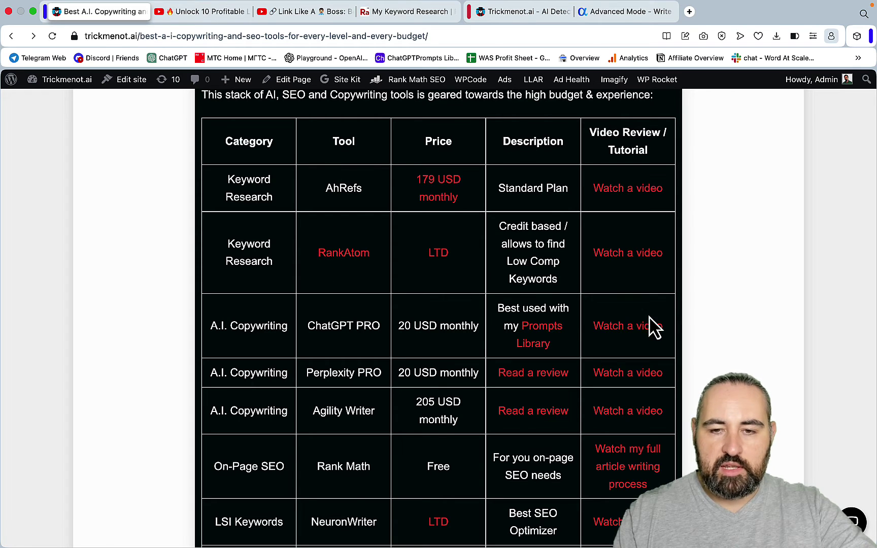
# Open Perplexity PRO's YouTube review video, pause it, and return to the tools-stack tab.
pyautogui.scroll(-3, 643, 239)
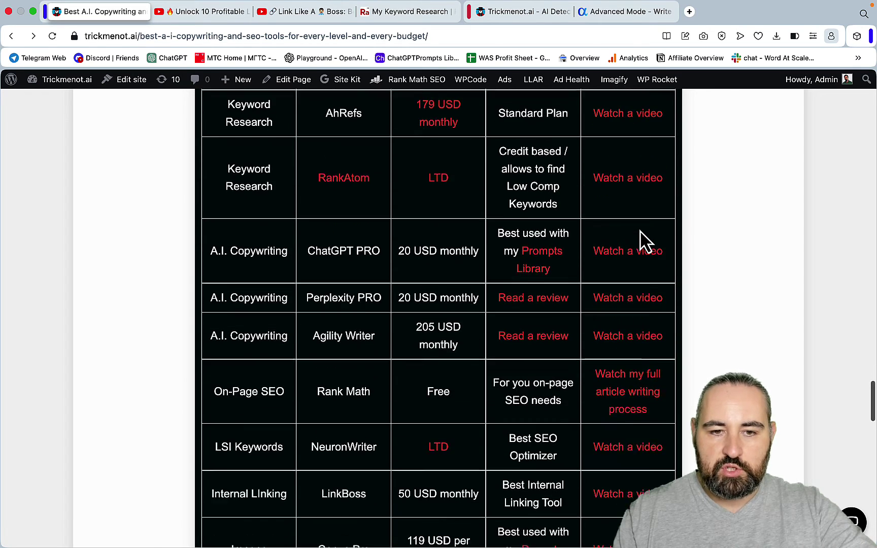
pyautogui.scroll(-1, 643, 239)
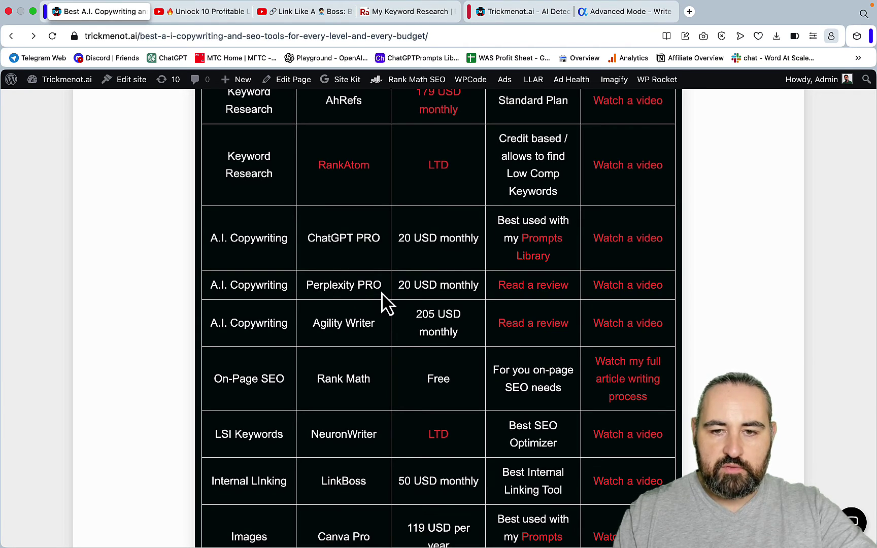
pyautogui.click(627, 289)
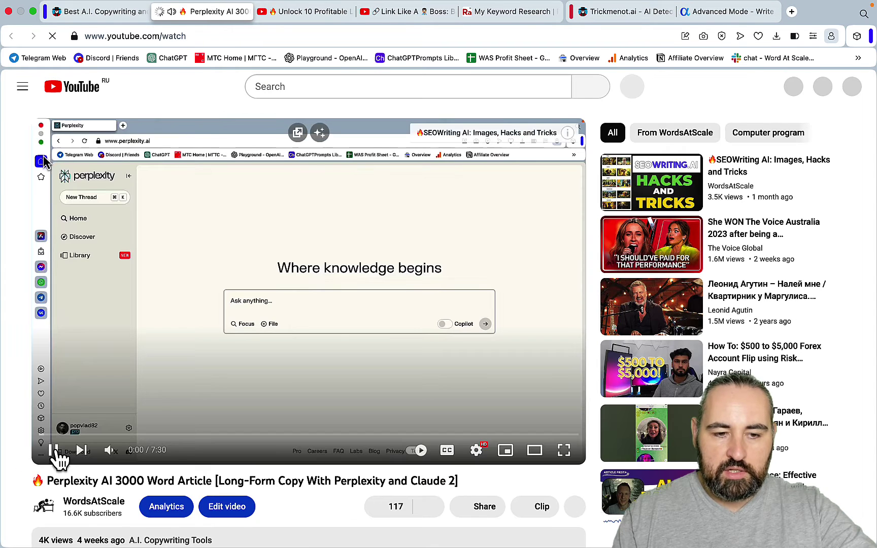
pyautogui.click(58, 454)
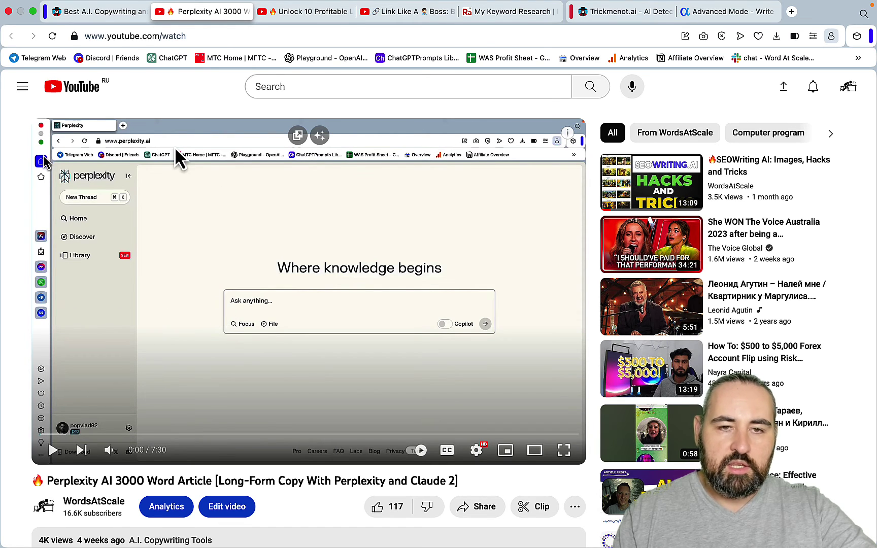
pyautogui.click(117, 12)
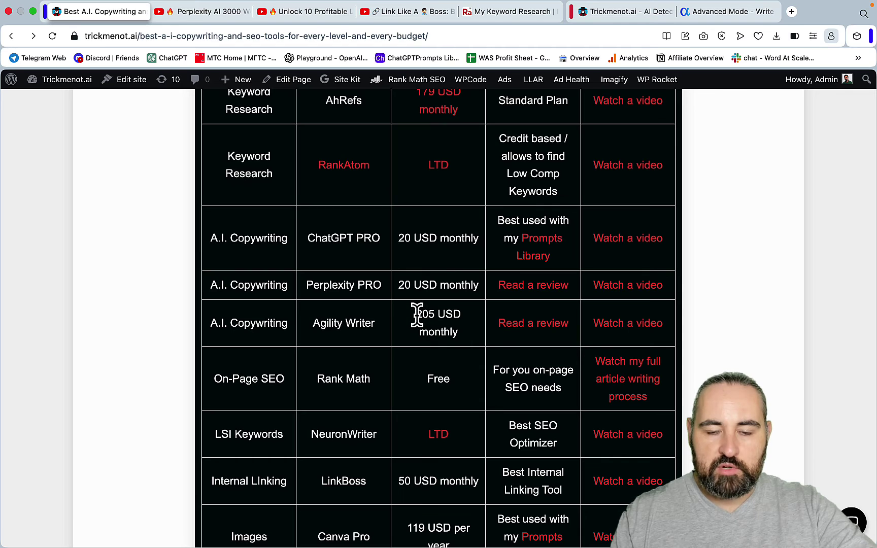
# Scroll through the lower Advanced Tools Stack rows and highlight the Canva Pro entry (119 USD yearly).
pyautogui.scroll(-3, 456, 351)
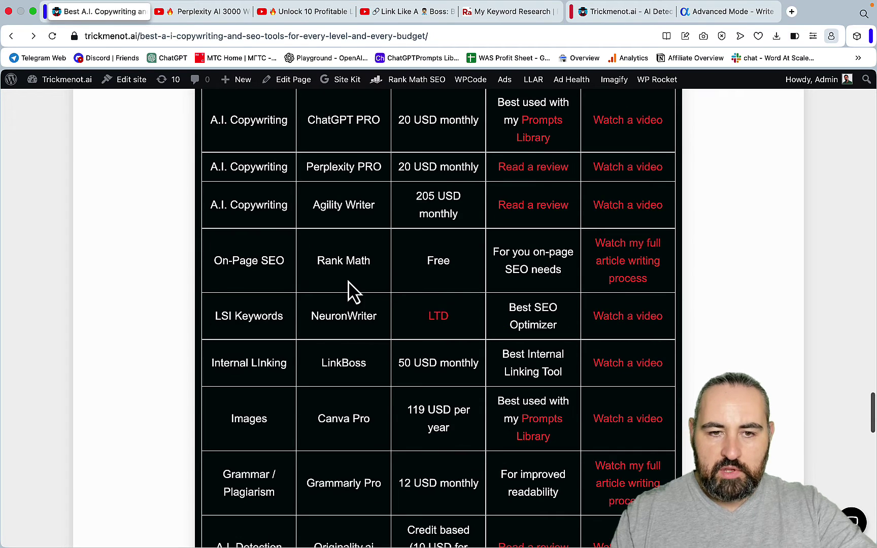
pyautogui.scroll(-2, 383, 277)
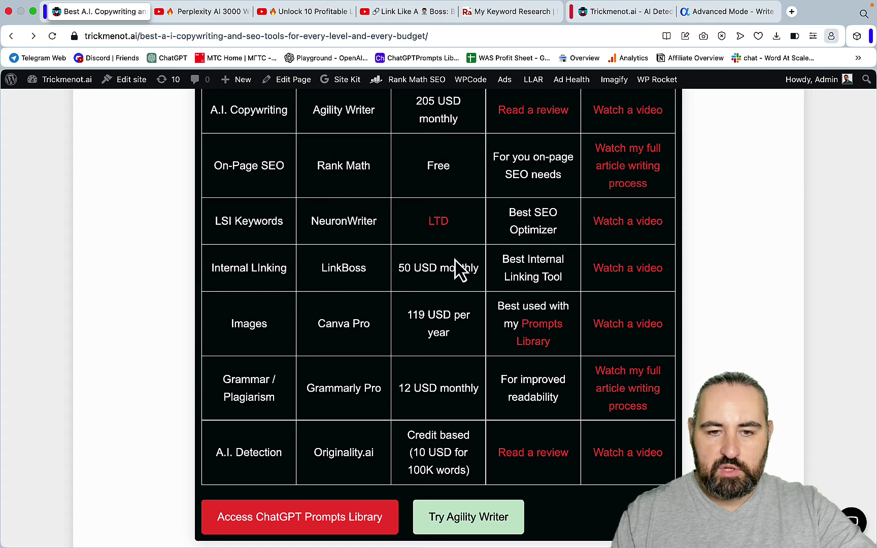
pyautogui.scroll(-3, 456, 268)
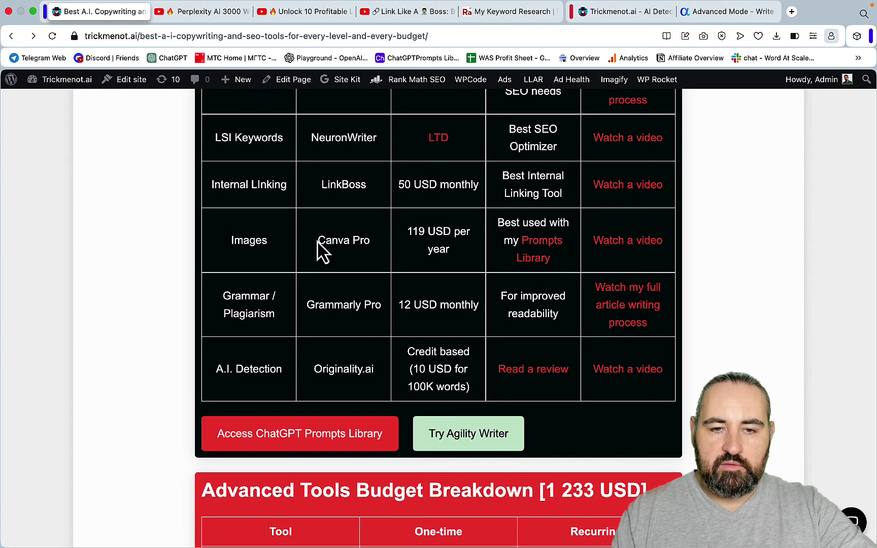
pyautogui.moveTo(366, 238); pyautogui.dragTo(320, 239)
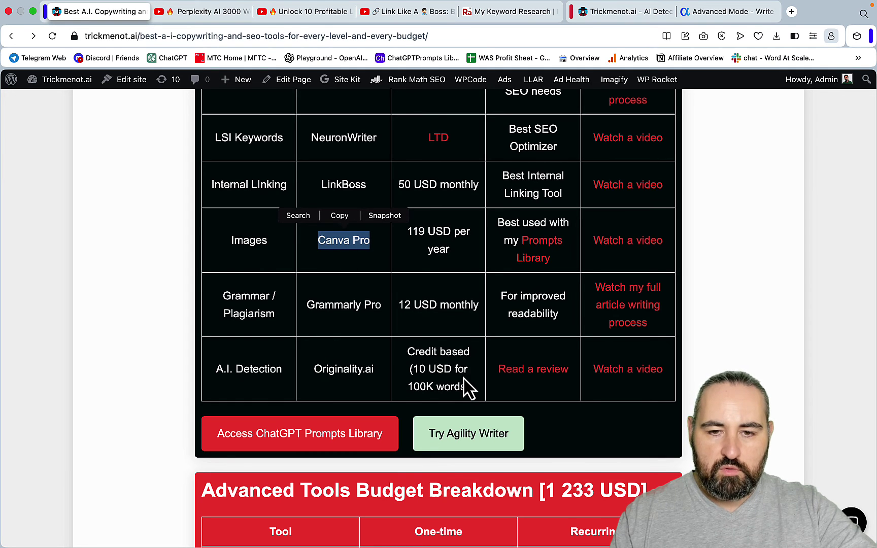
# Bring up the Advanced Tools Budget Breakdown and highlight Grammarly Pro's 144 USD per year.
pyautogui.scroll(-10, 463, 366)
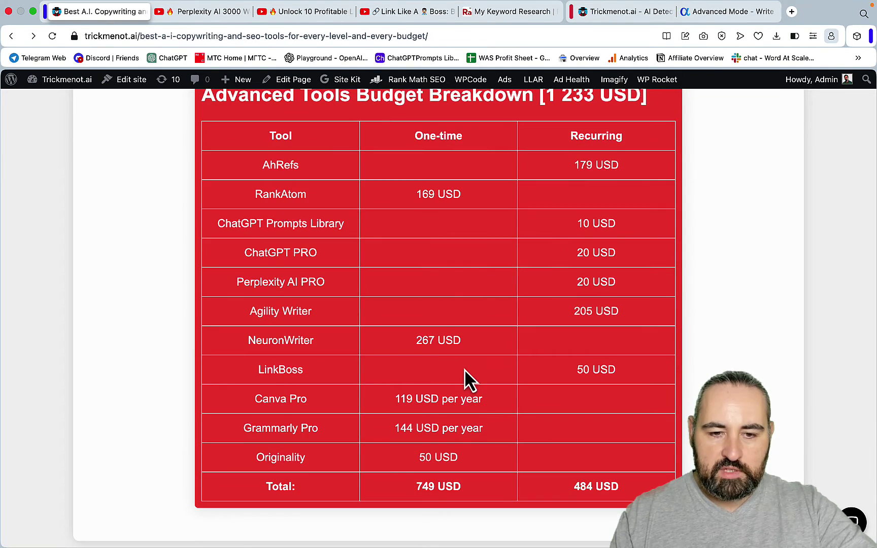
pyautogui.scroll(10, 464, 369)
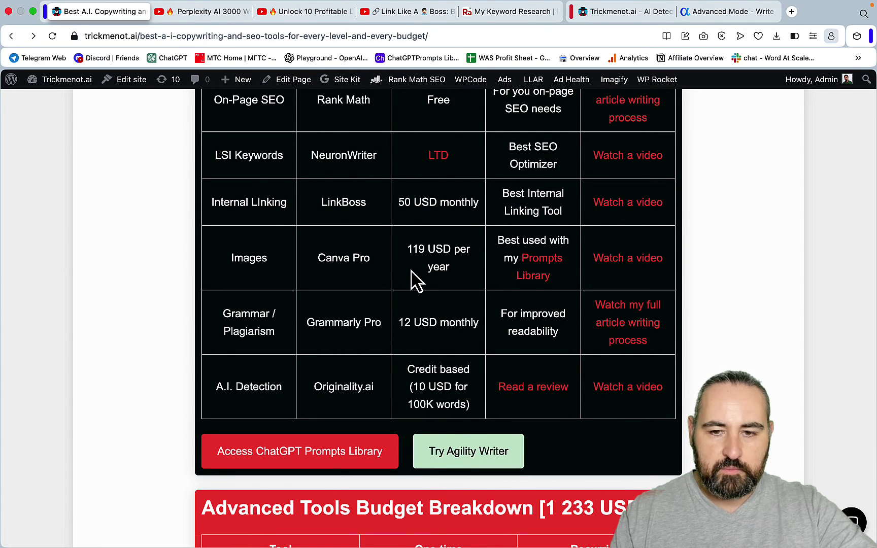
pyautogui.scroll(-1, 412, 278)
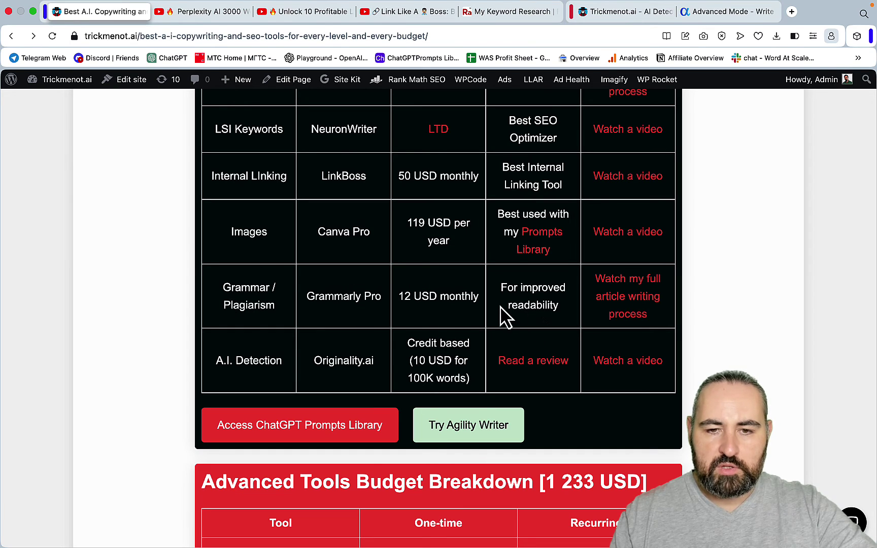
pyautogui.scroll(-10, 624, 316)
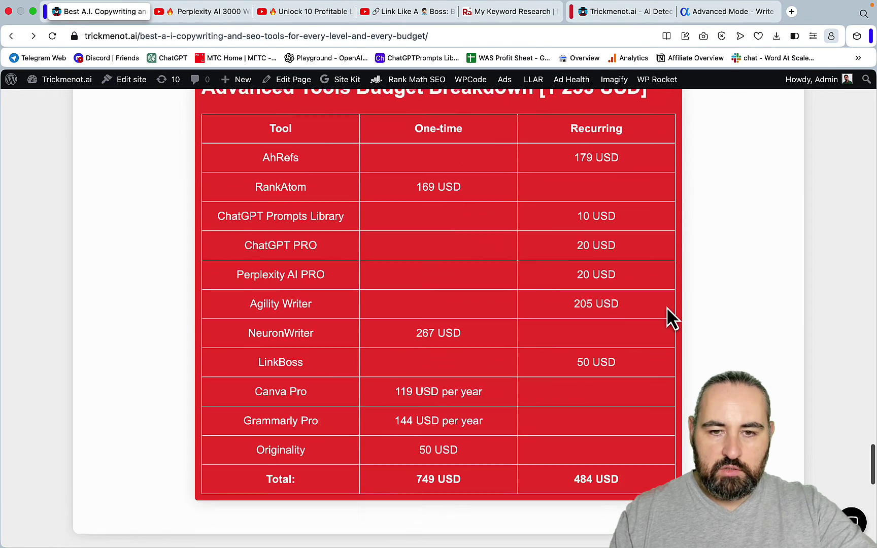
pyautogui.scroll(1, 667, 306)
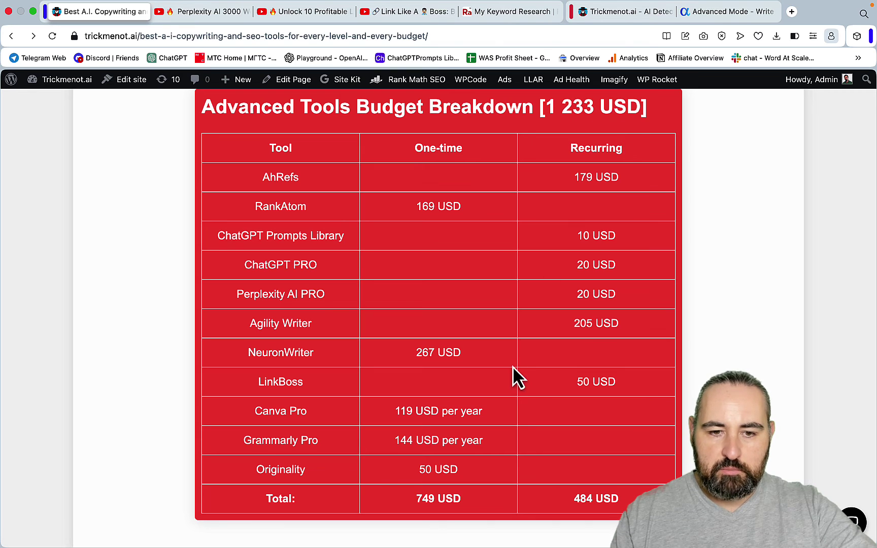
pyautogui.moveTo(487, 439); pyautogui.dragTo(401, 440)
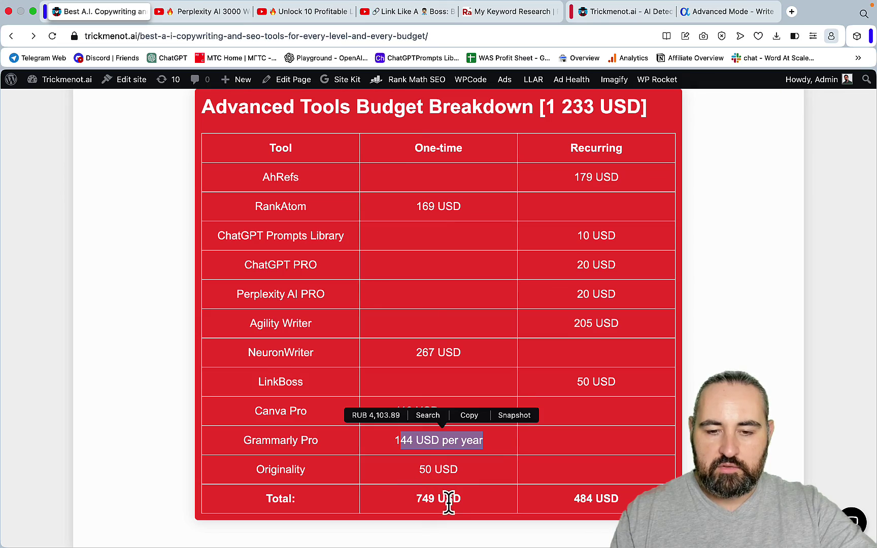
# Scroll past the stack tables to the coupons: 15% off Agility Writer LTD, 25% off Originality.ai.
pyautogui.scroll(20, 449, 502)
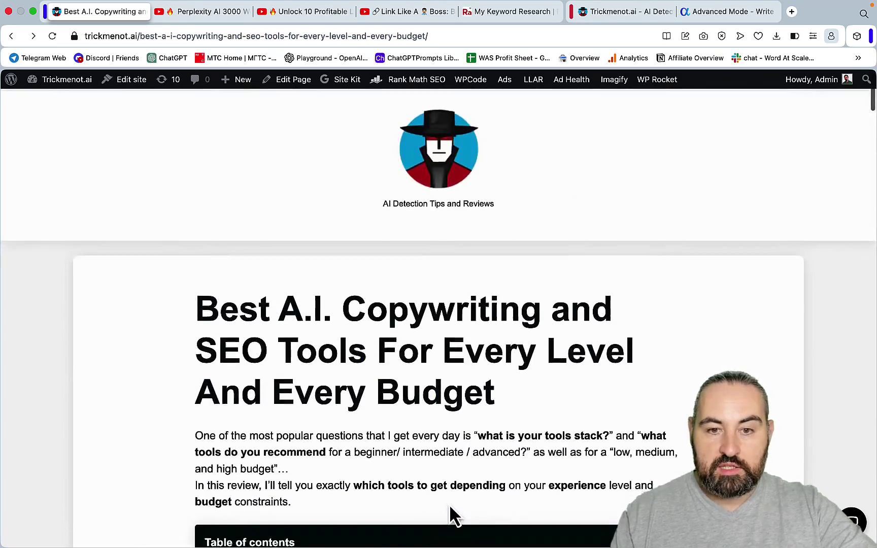
pyautogui.scroll(-5, 449, 504)
pyautogui.scroll(-15, 450, 504)
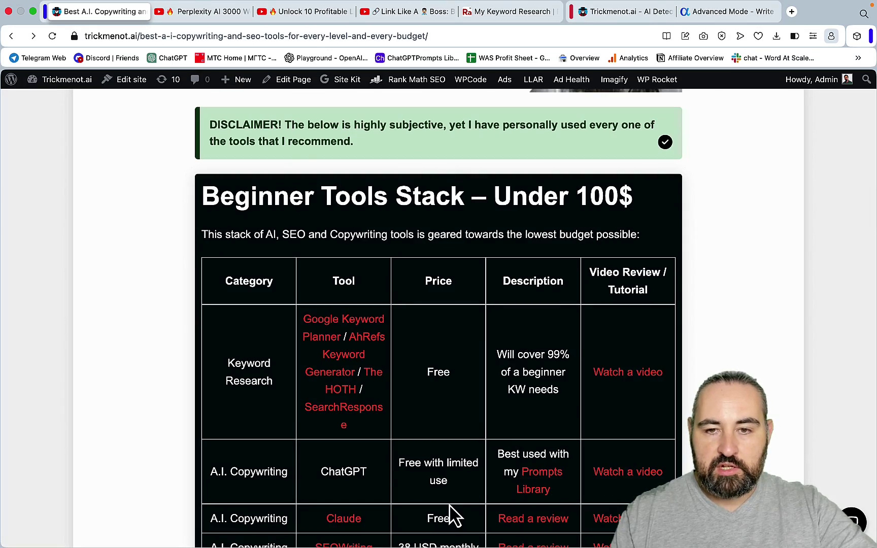
pyautogui.scroll(-20, 453, 515)
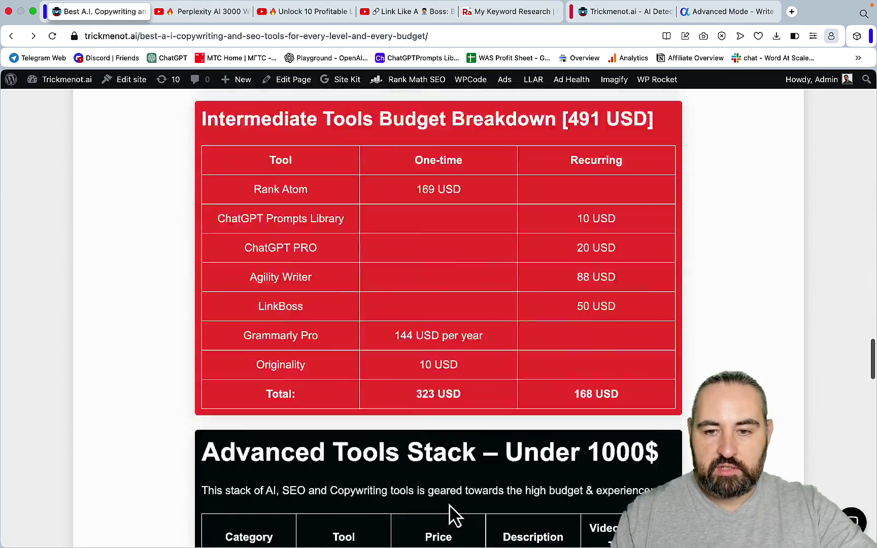
pyautogui.scroll(-5, 453, 515)
pyautogui.scroll(20, 450, 513)
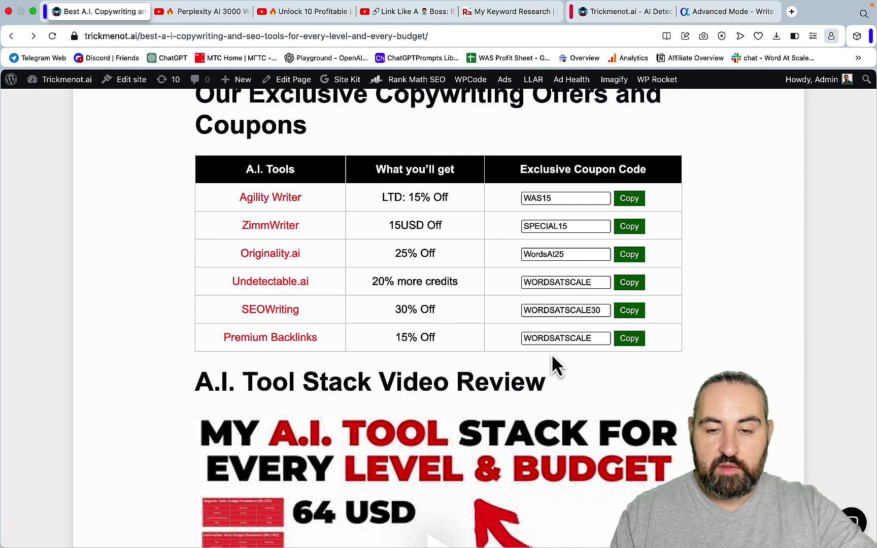